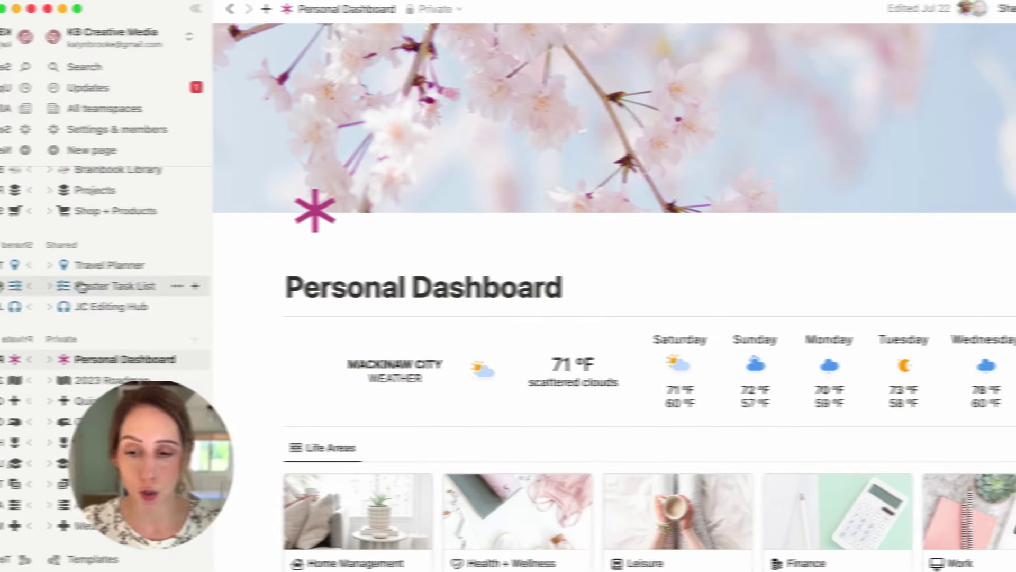
Create a new private page holding a blank table backed by a new database.
scroll(100, 227, "up", 5)
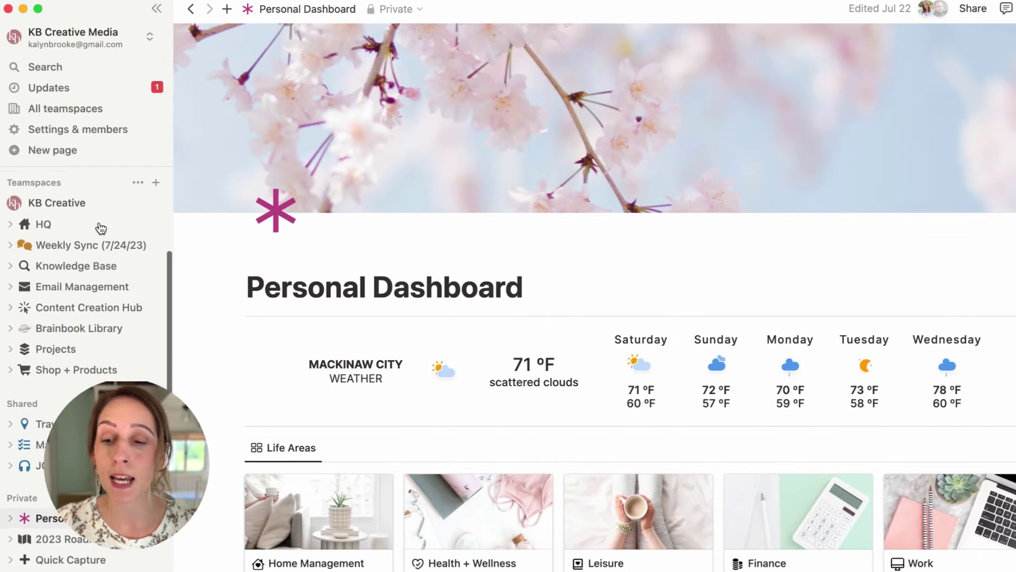
left_click(59, 155)
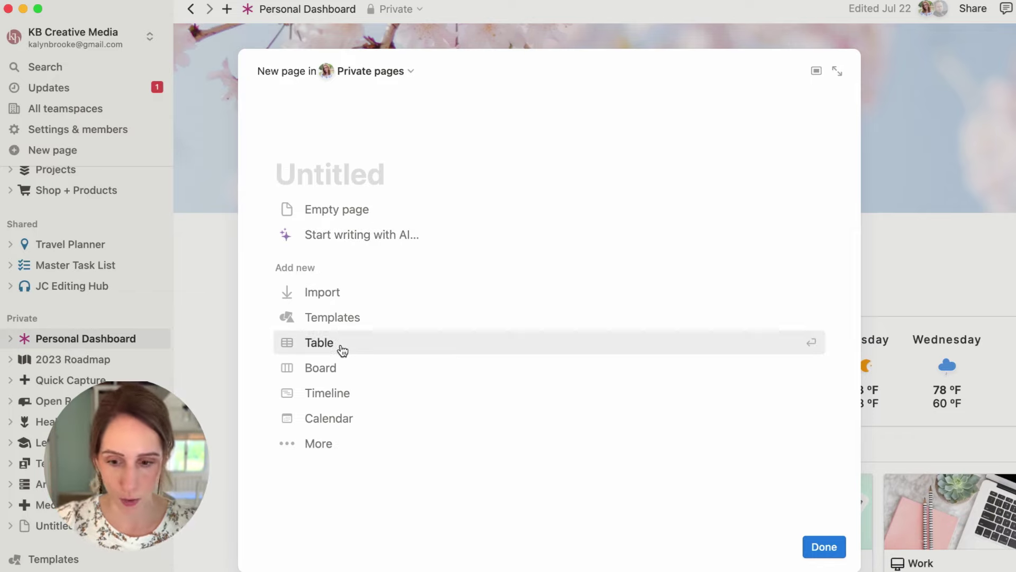
left_click(324, 345)
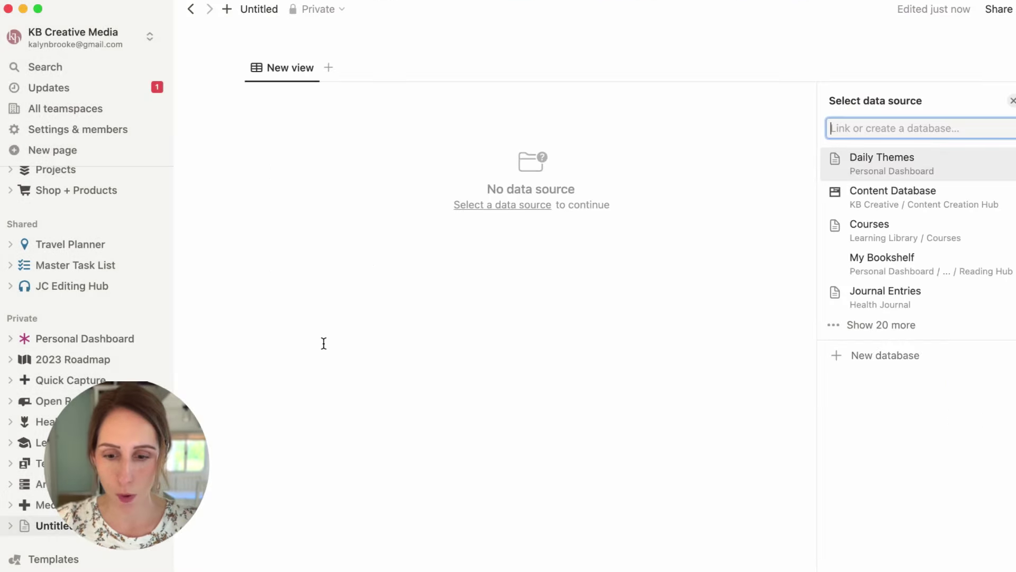
left_click(881, 356)
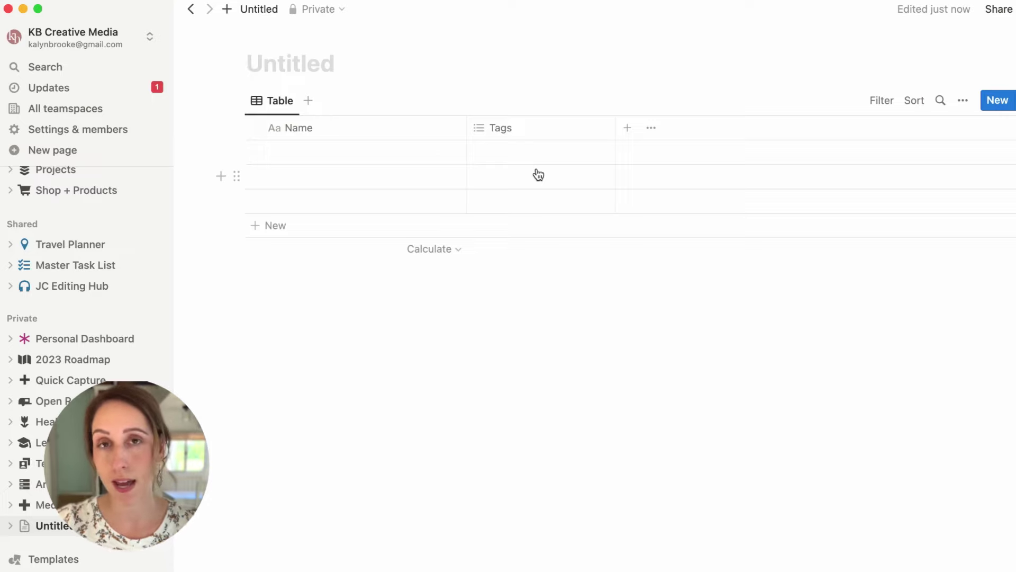
Title the new table page 'Medical Visits'.
type("Medical Visits")
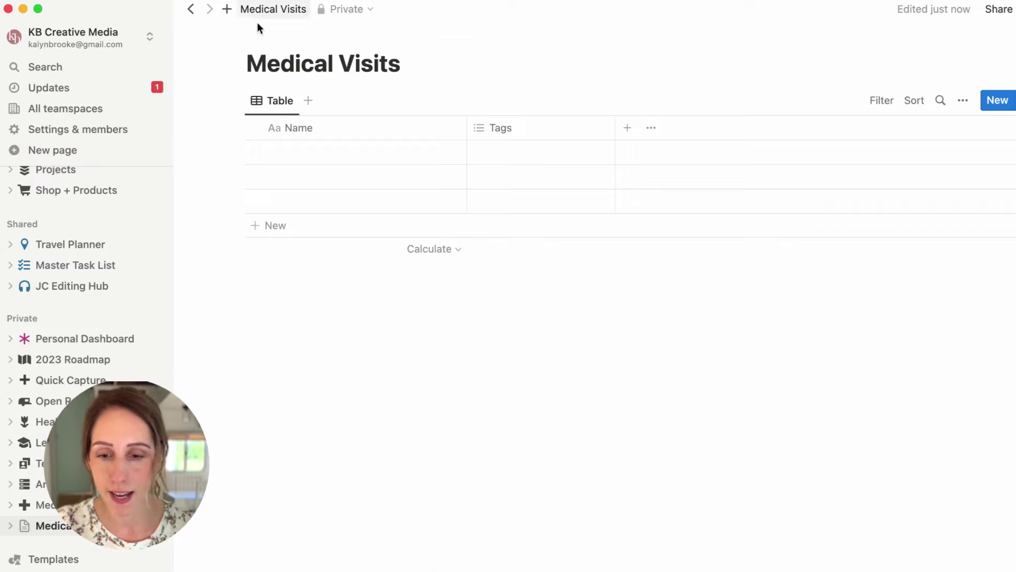
Set the page icon to the black plus from the Icons set.
left_click(272, 36)
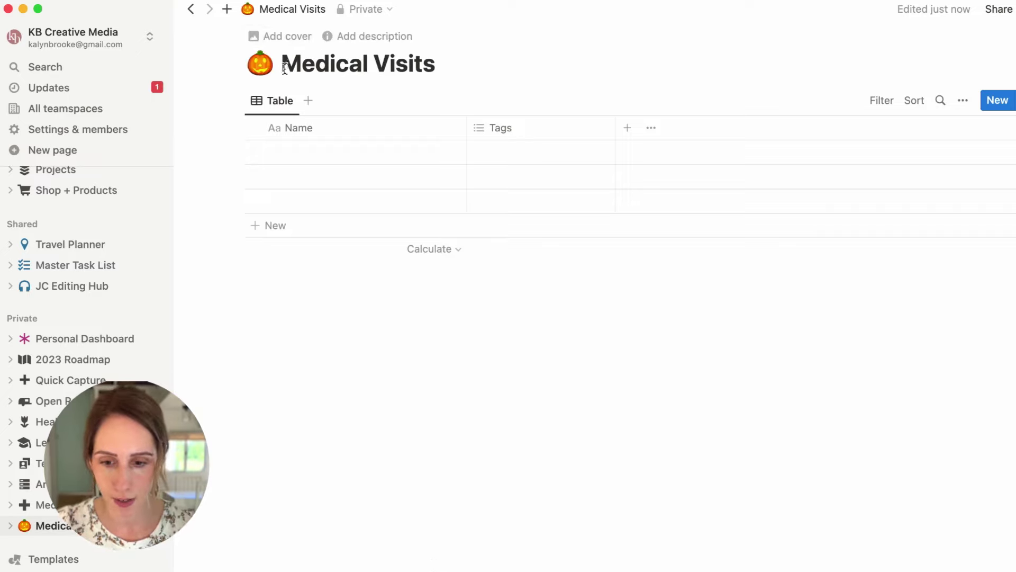
left_click(260, 63)
left_click(190, 104)
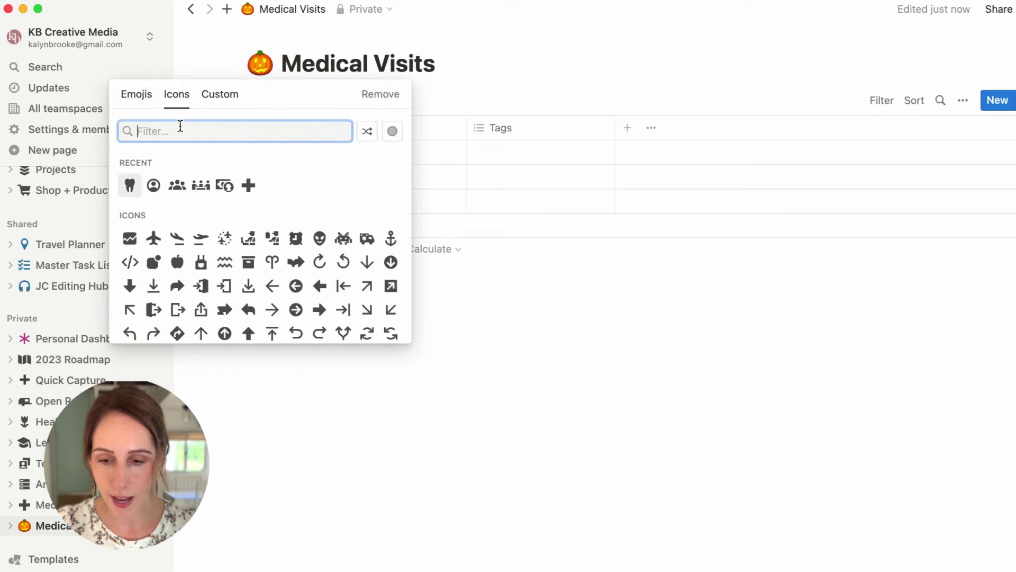
mouse_move(248, 185)
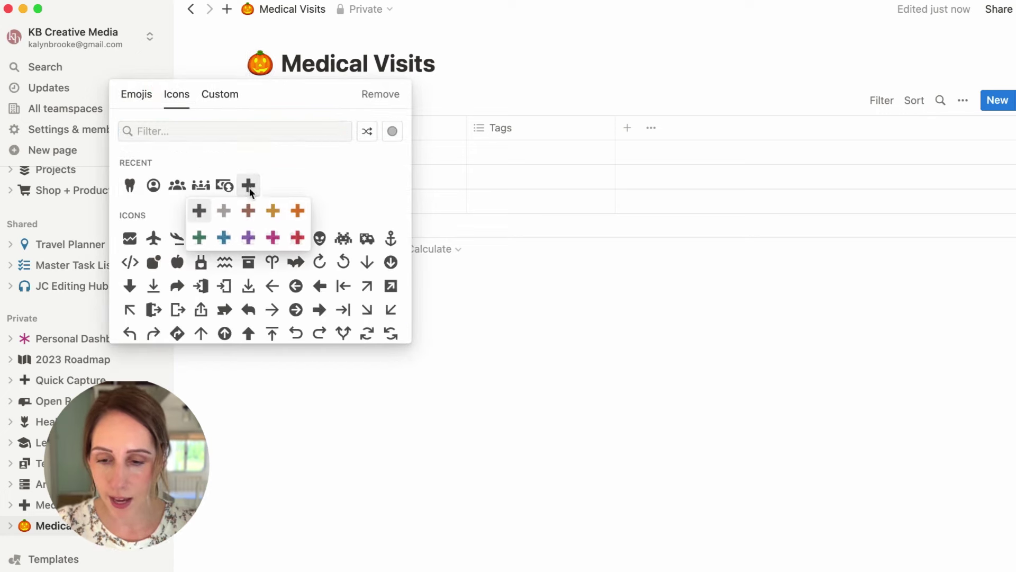
left_click(200, 211)
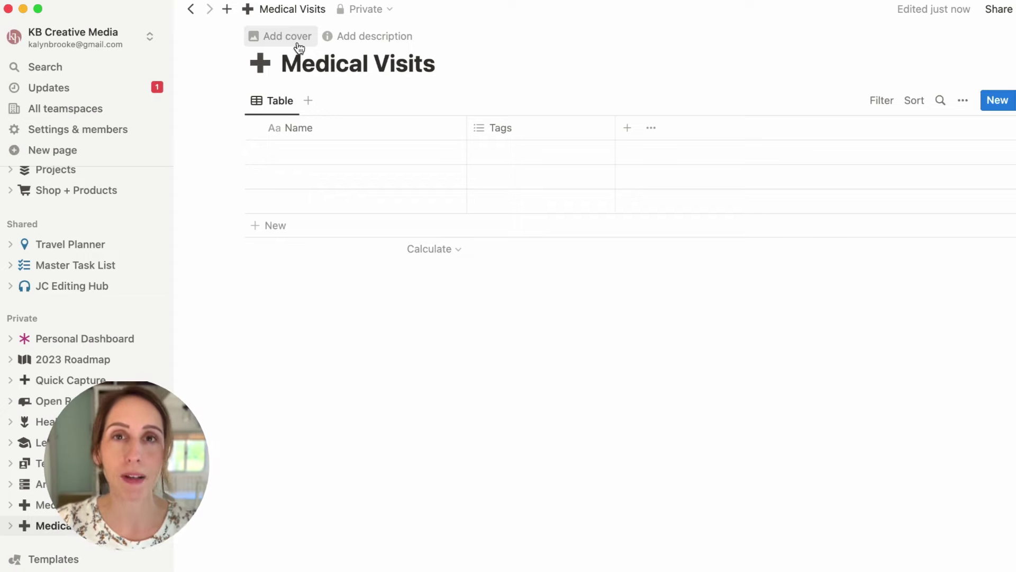
Add a green succulent cover from an Unsplash 'plants' search, shifted upward and saved.
left_click(298, 46)
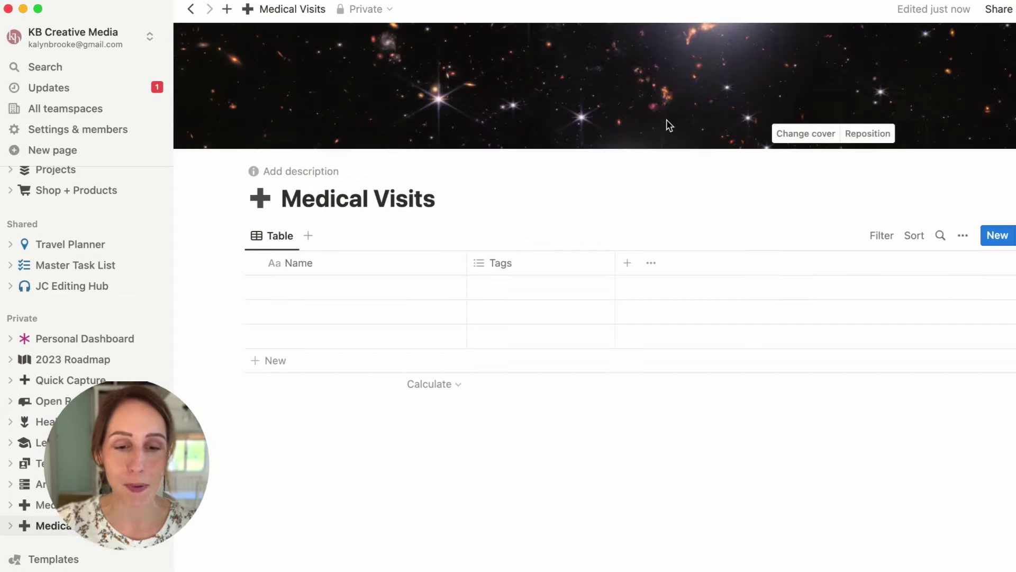
left_click(808, 133)
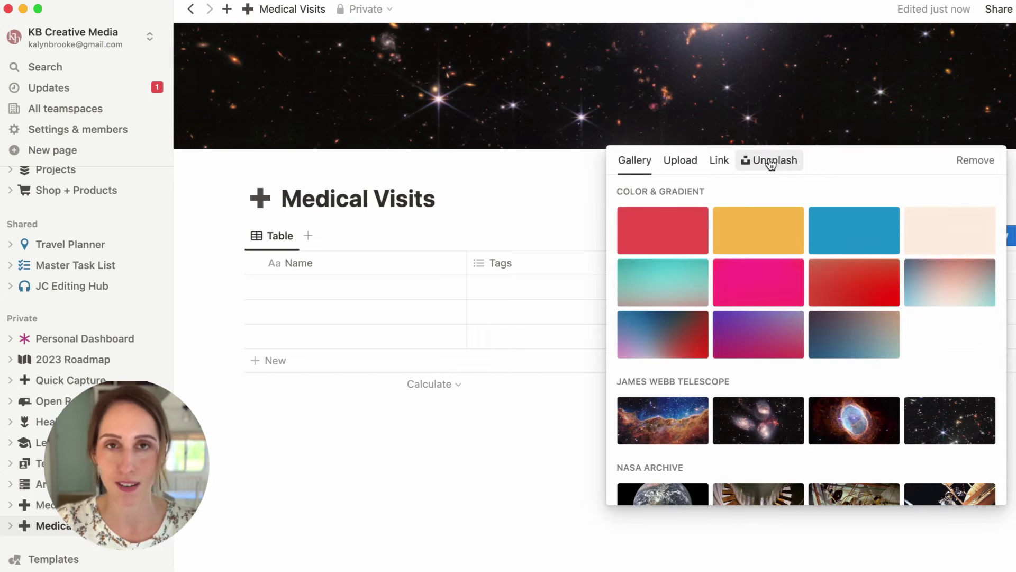
left_click(771, 164)
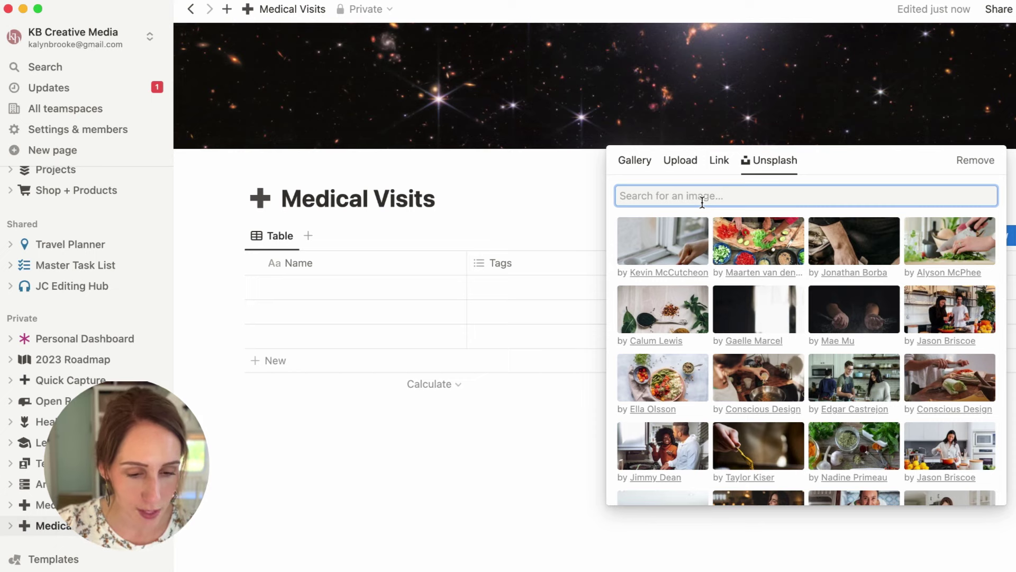
type("plants")
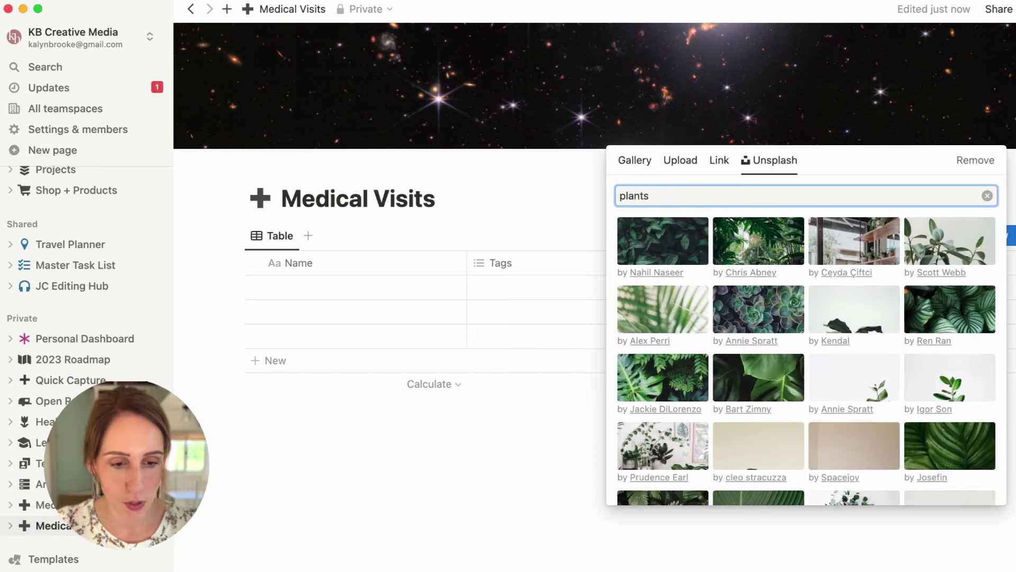
left_click(839, 296)
left_click(987, 113)
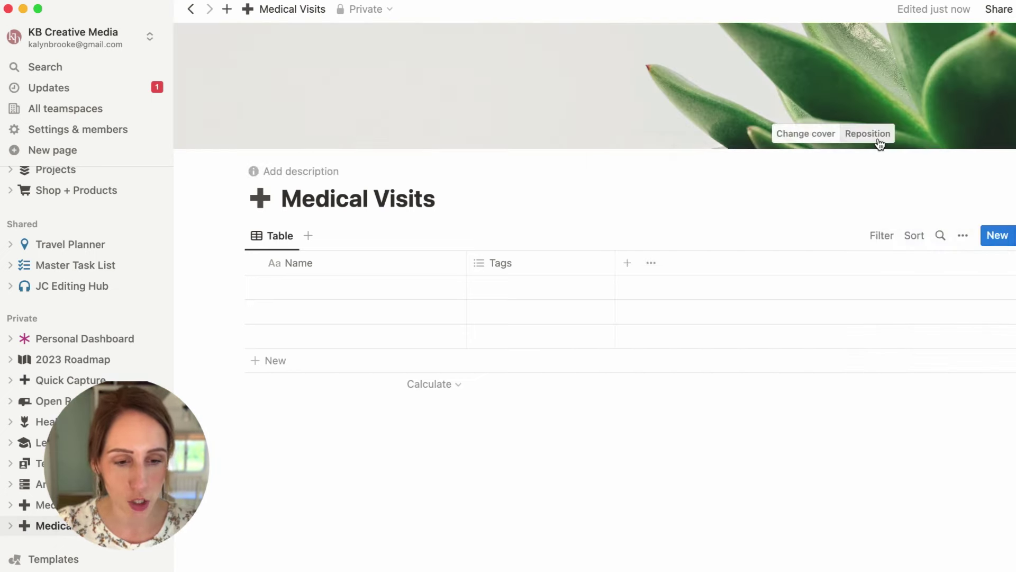
left_click(870, 133)
left_click_drag(778, 126, 736, 96)
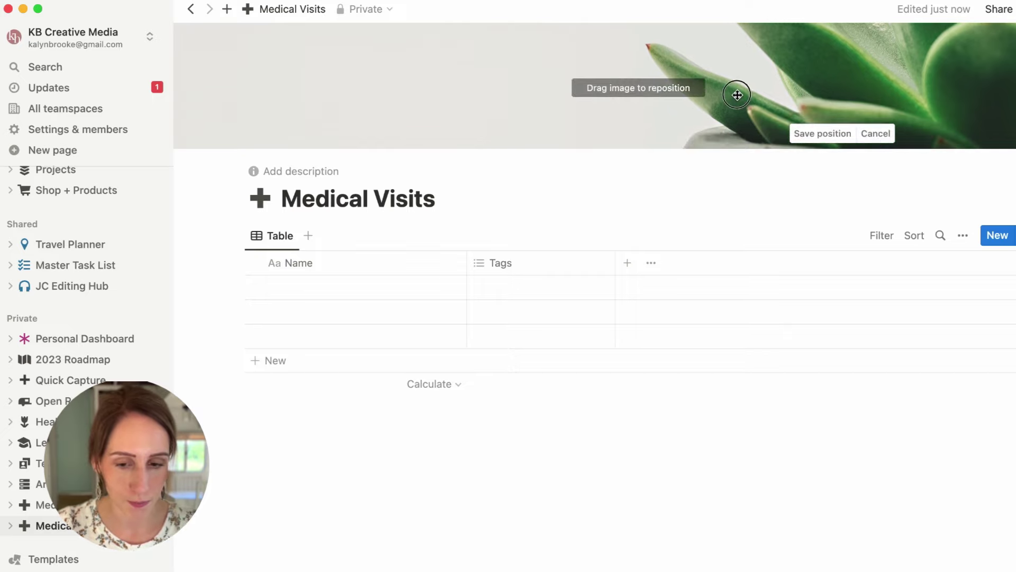
left_click(822, 134)
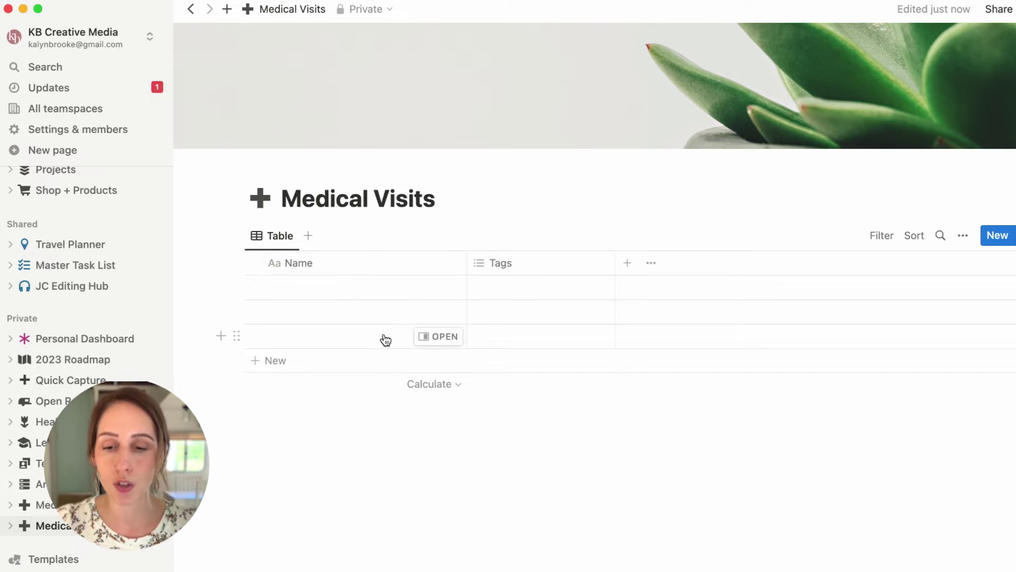
Rename the table's first column from Name to 'Reason'.
left_click(381, 268)
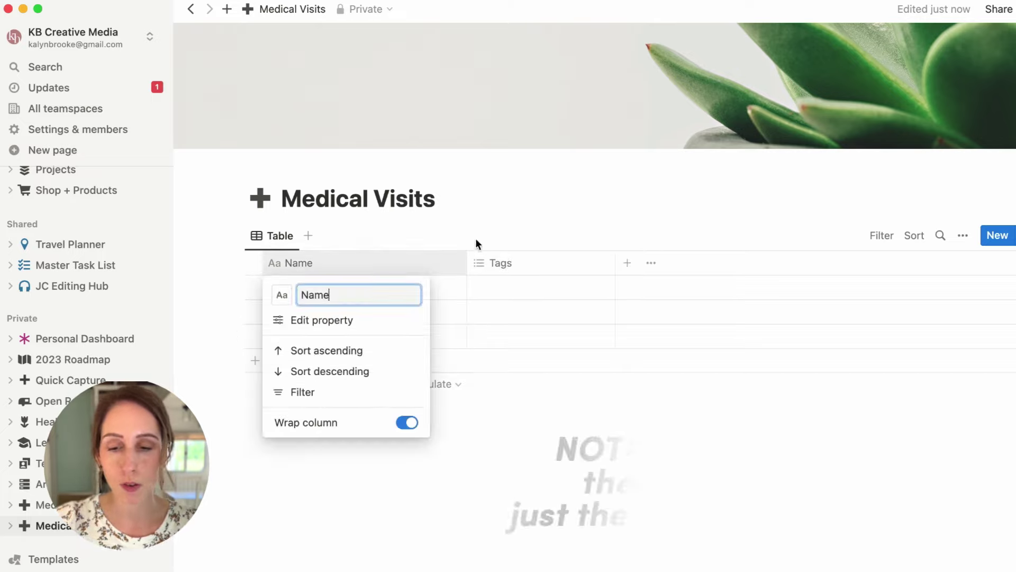
left_click(353, 293)
left_click_drag(354, 293, 302, 292)
type("Reason")
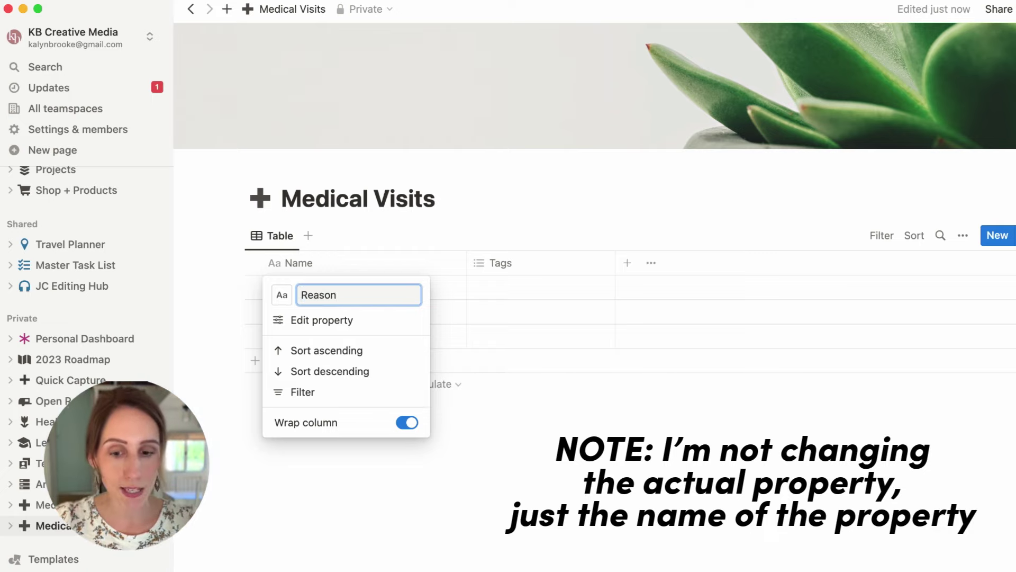
left_click(426, 250)
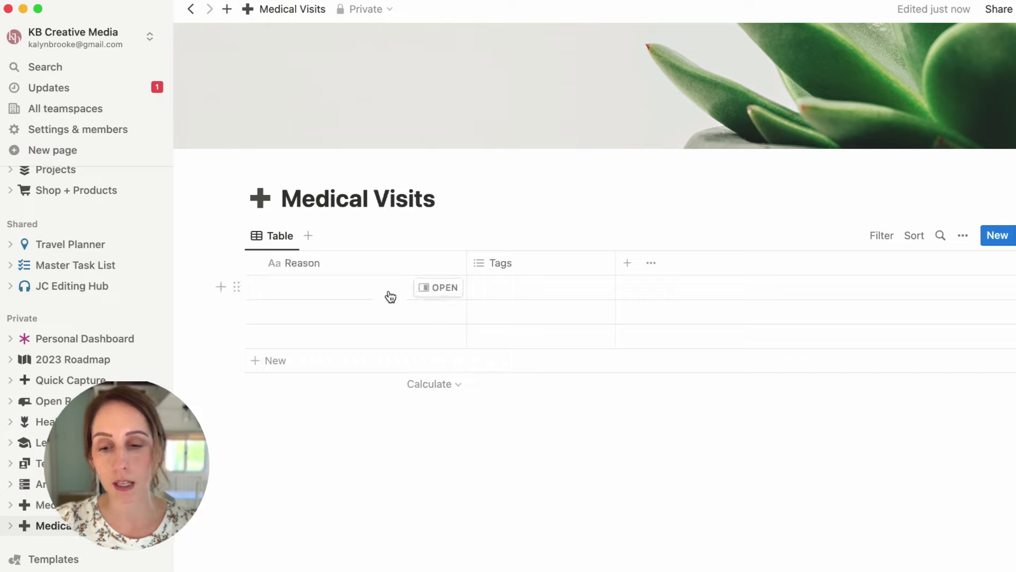
Enter Annual Dental Exam, Annual Physical and Broken Arm in the three Reason cells.
left_click(390, 292)
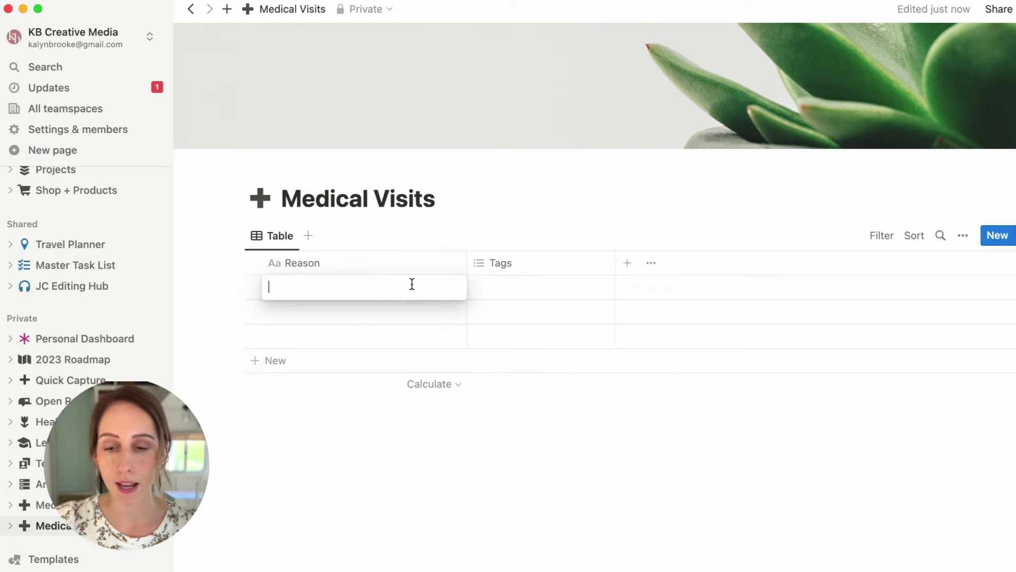
type("D")
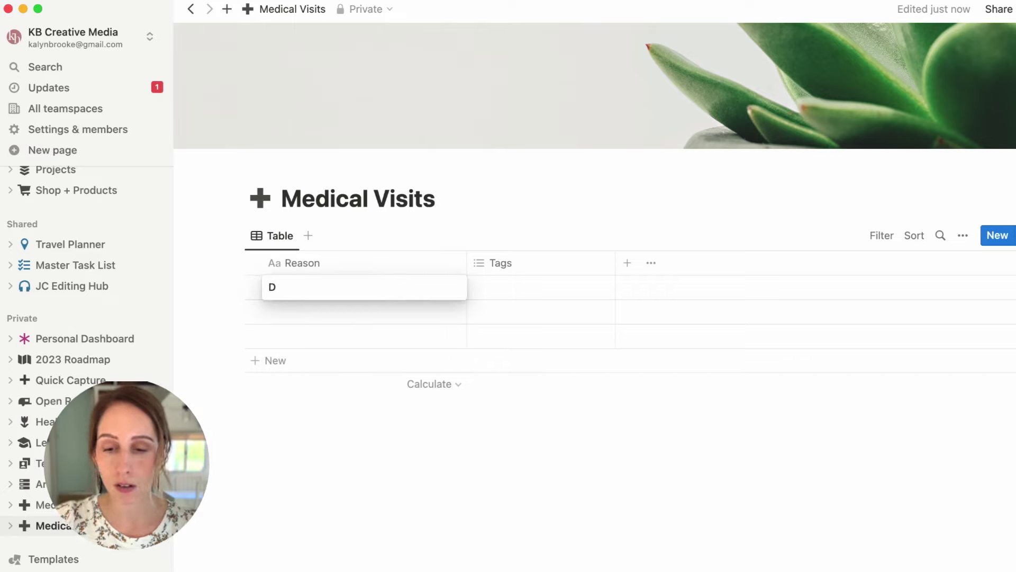
type("Anu")
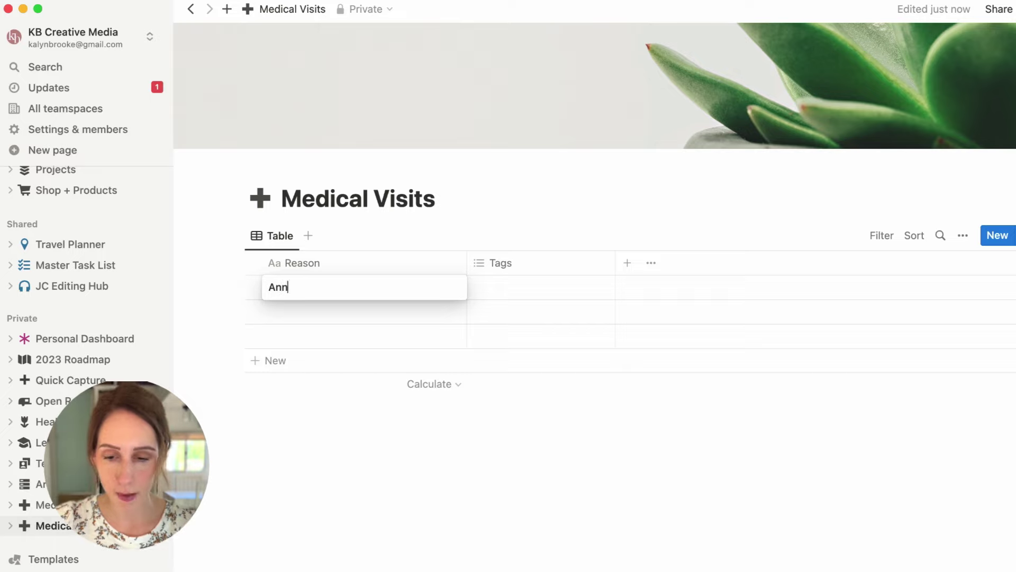
type("ual Dental ")
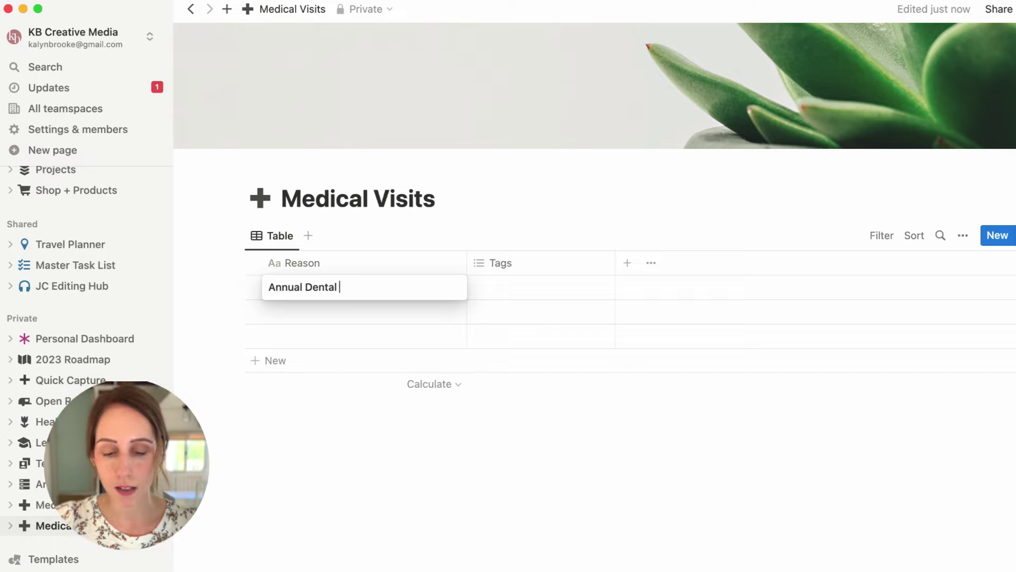
type("Exam")
left_click(373, 316)
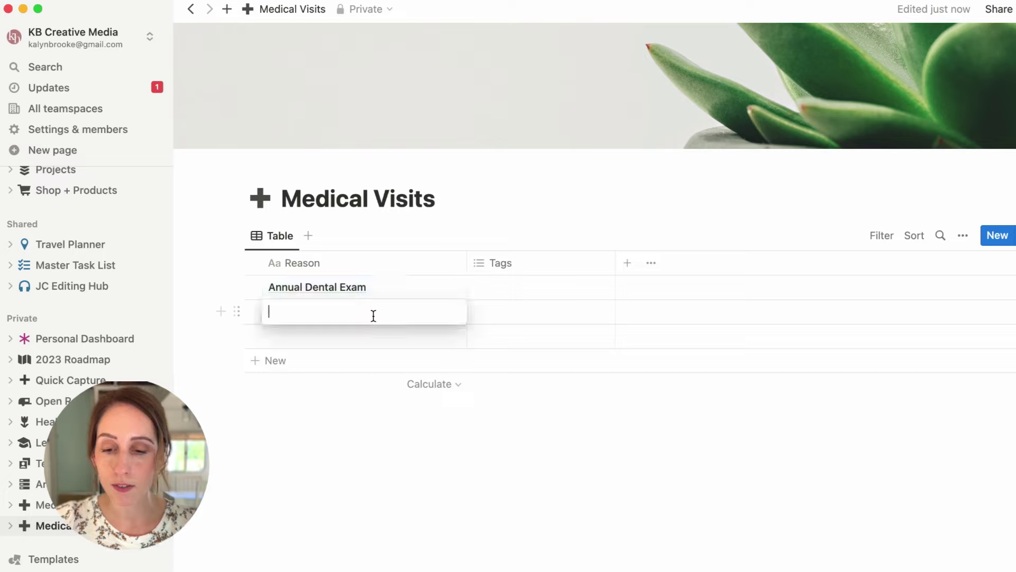
type("Ann")
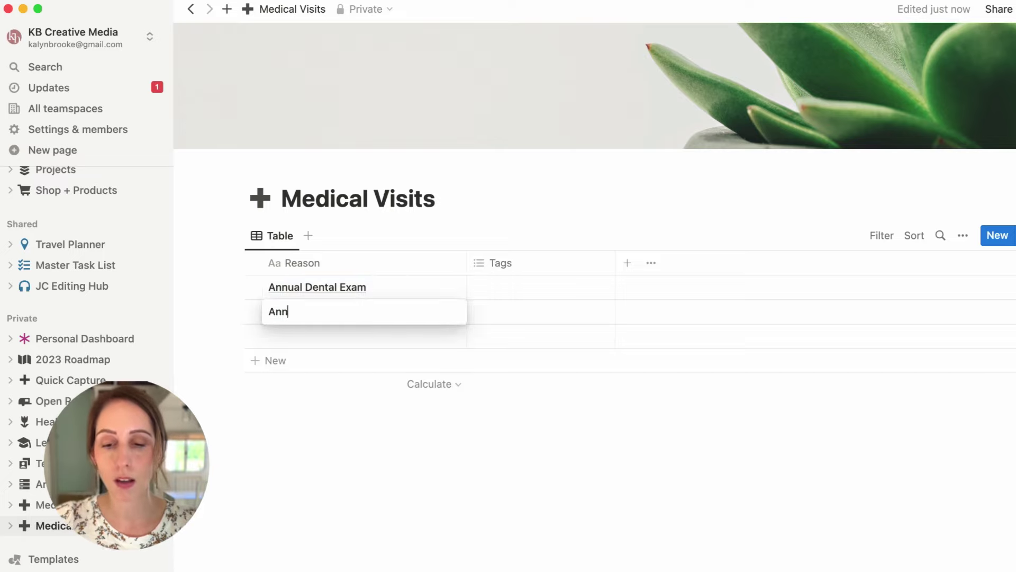
type("ual Physical")
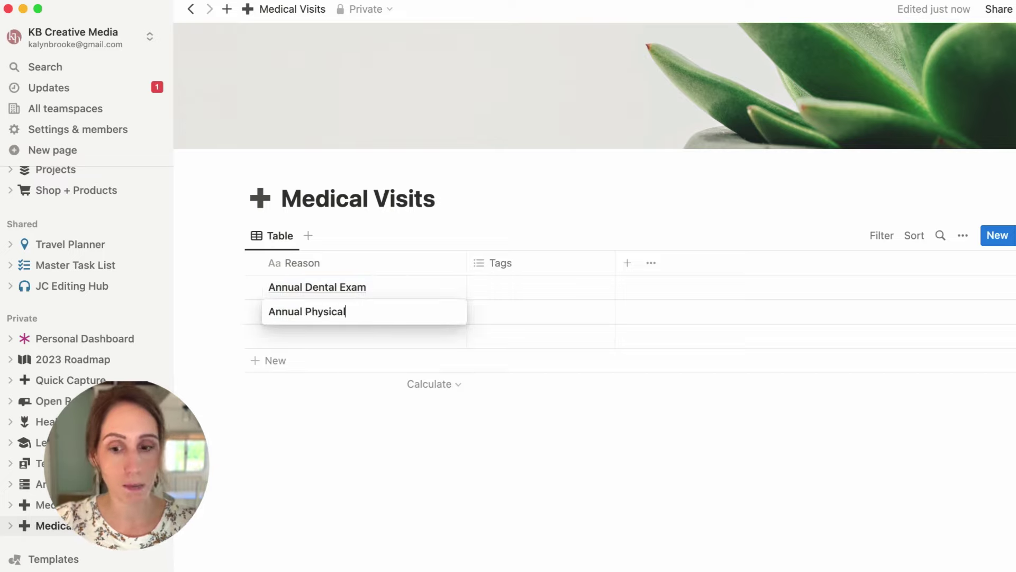
left_click(373, 336)
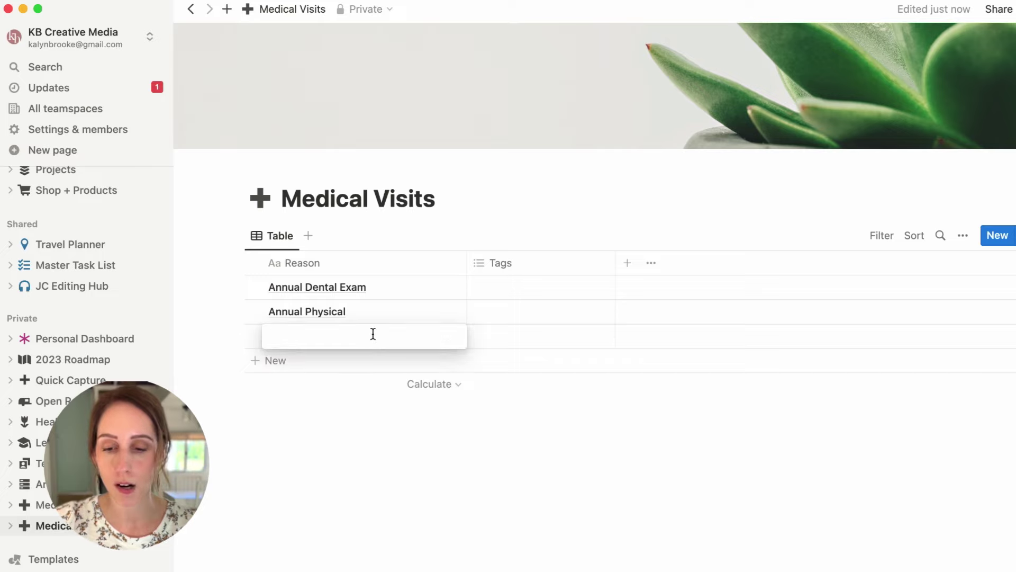
type("Broken Arm")
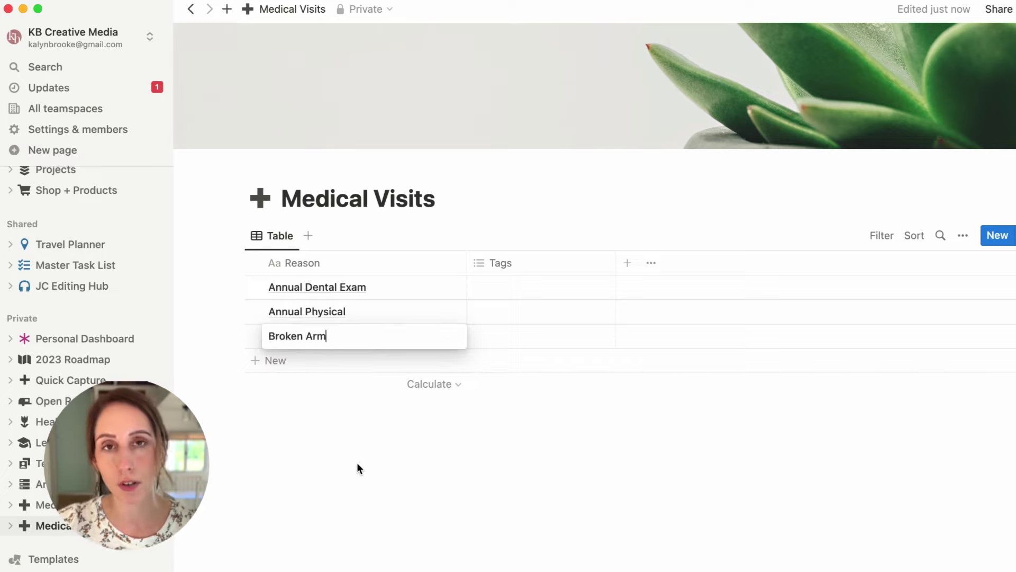
key("Return")
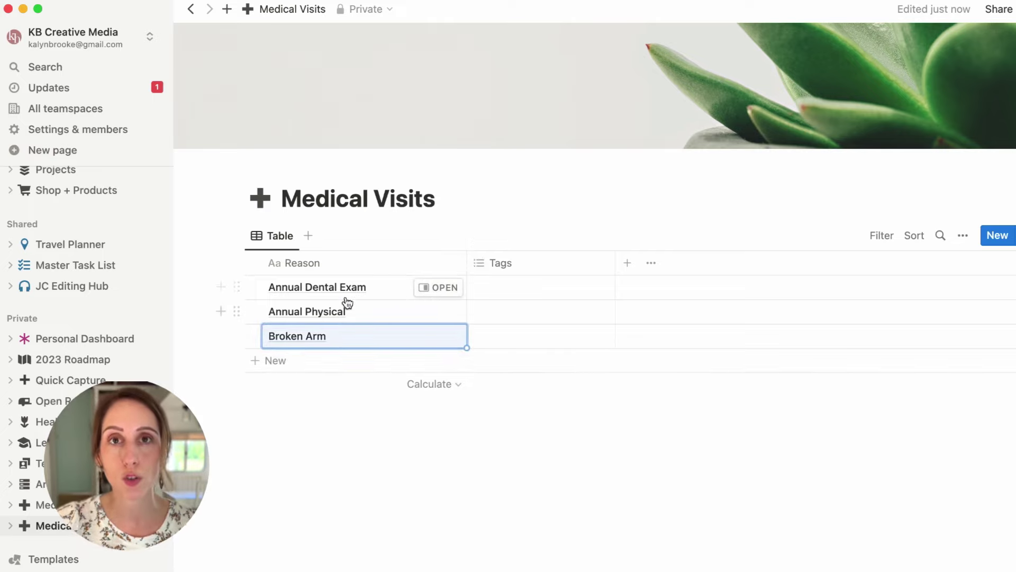
left_click(425, 287)
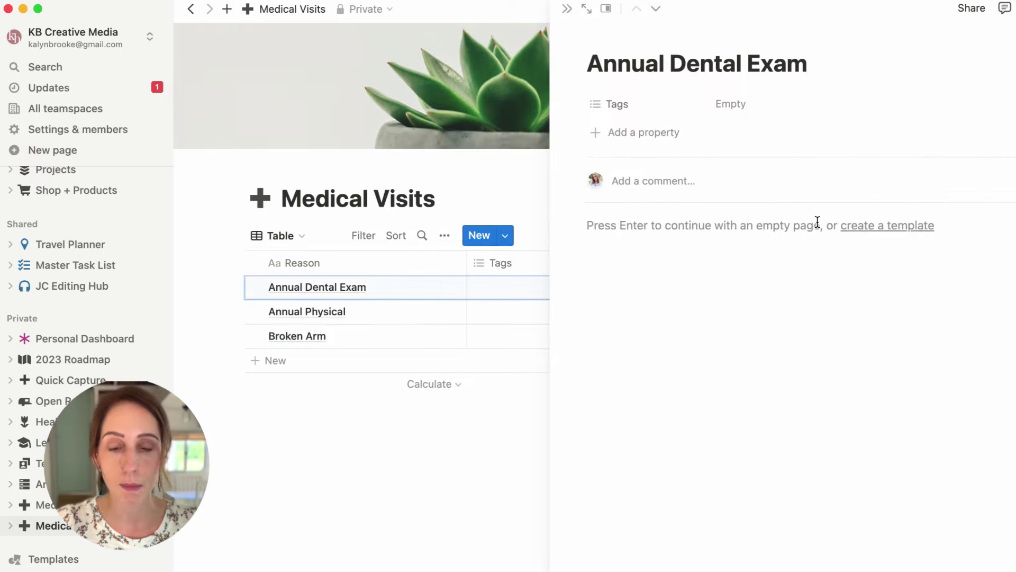
left_click(567, 11)
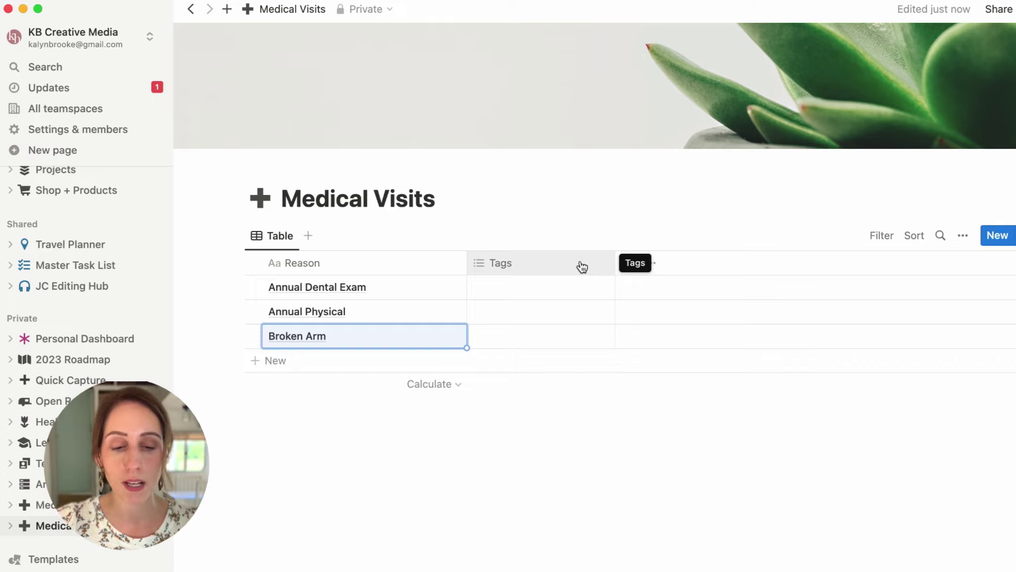
Change the Tags property to a Select type and rename it 'Location'.
left_click(582, 265)
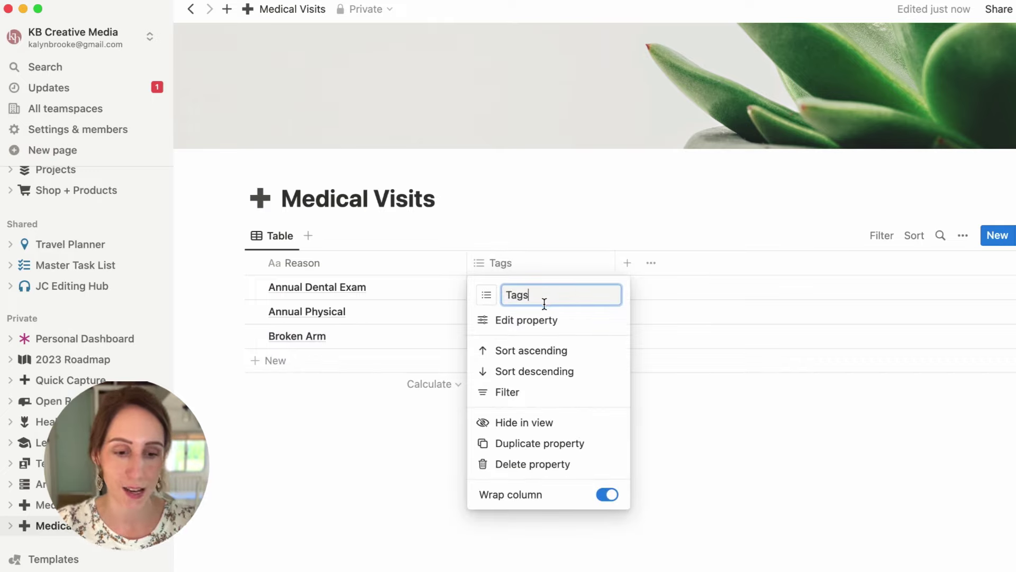
left_click(540, 321)
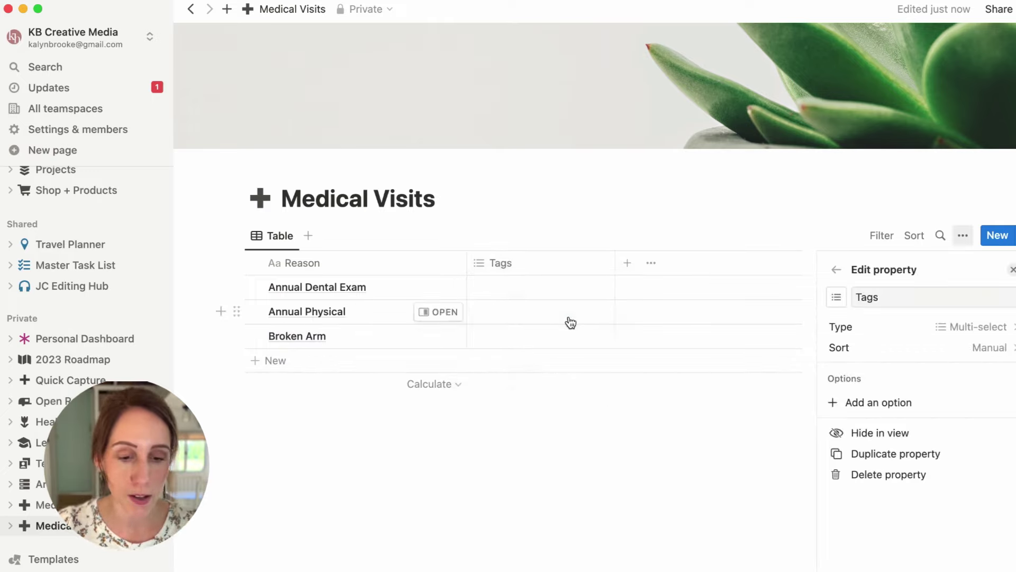
left_click(932, 332)
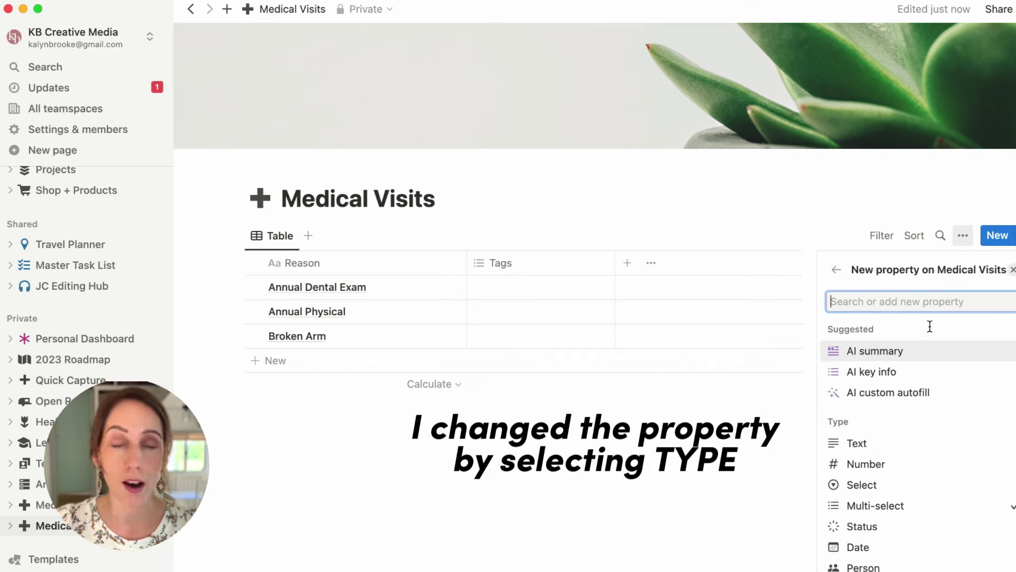
left_click(885, 484)
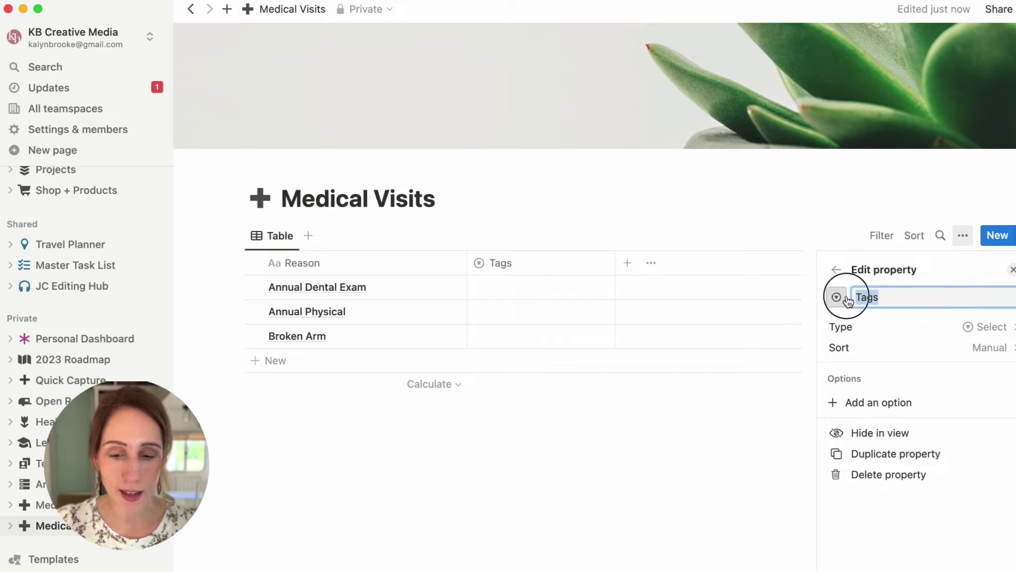
double_click(872, 297)
type("Location")
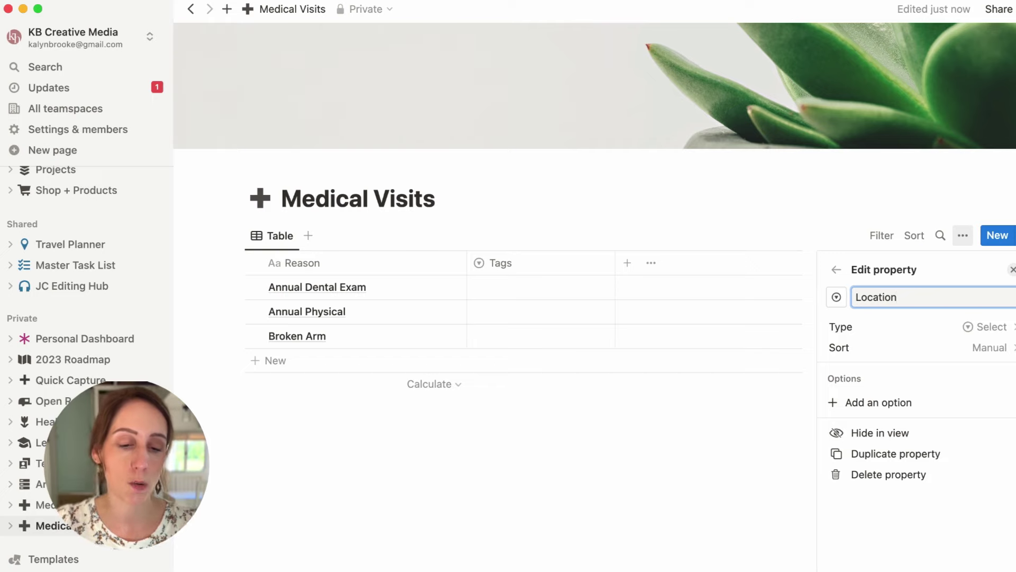
Add a purple 'Wilson Hospital' option to the Location property.
left_click(879, 402)
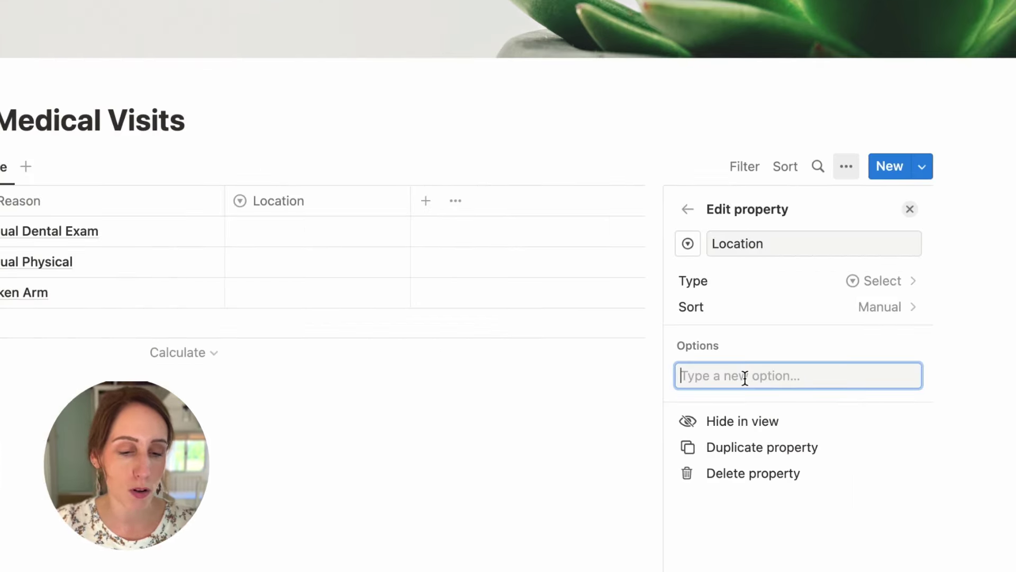
type("Wilson Hospit")
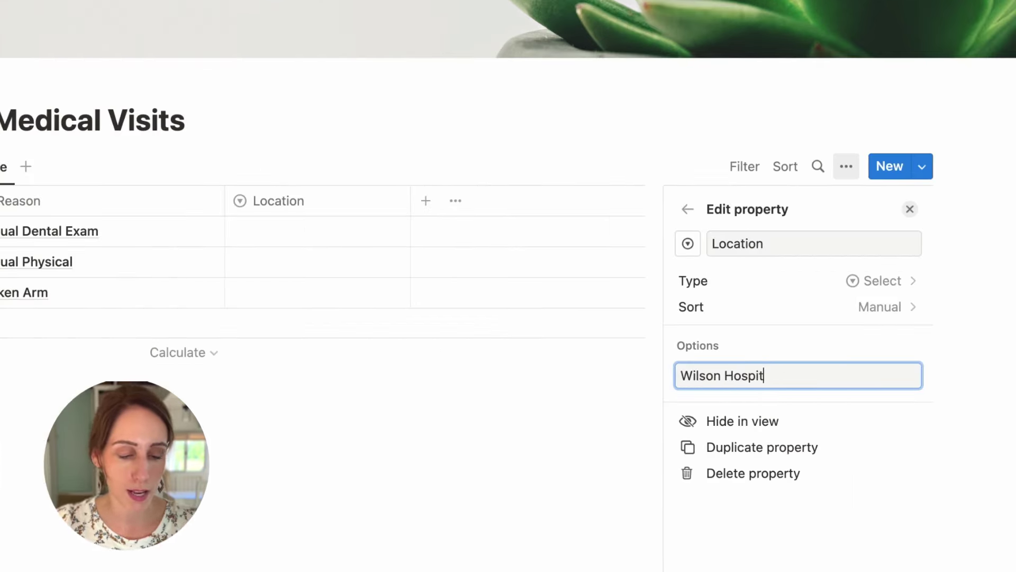
type("al")
key("Return")
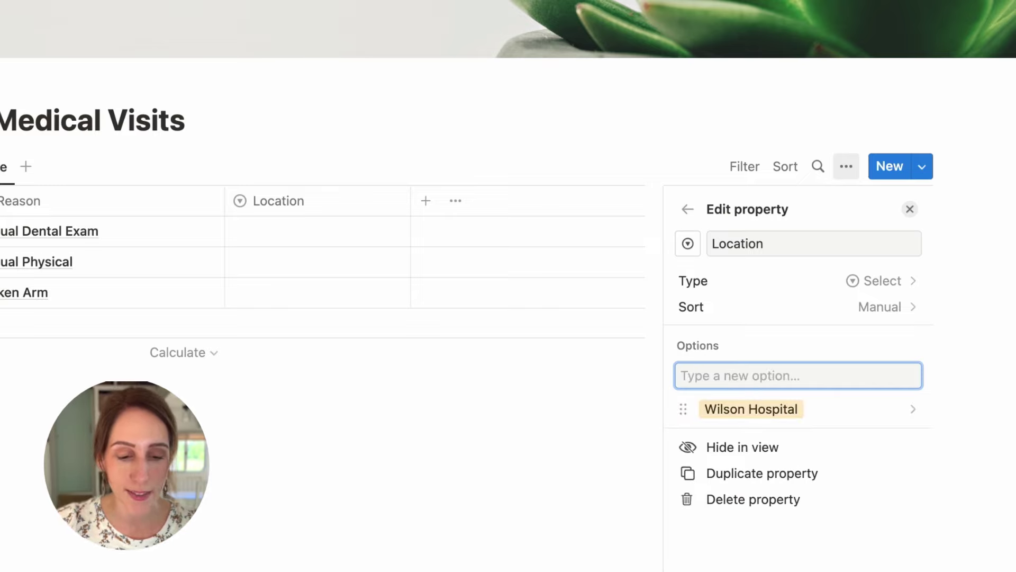
left_click(908, 418)
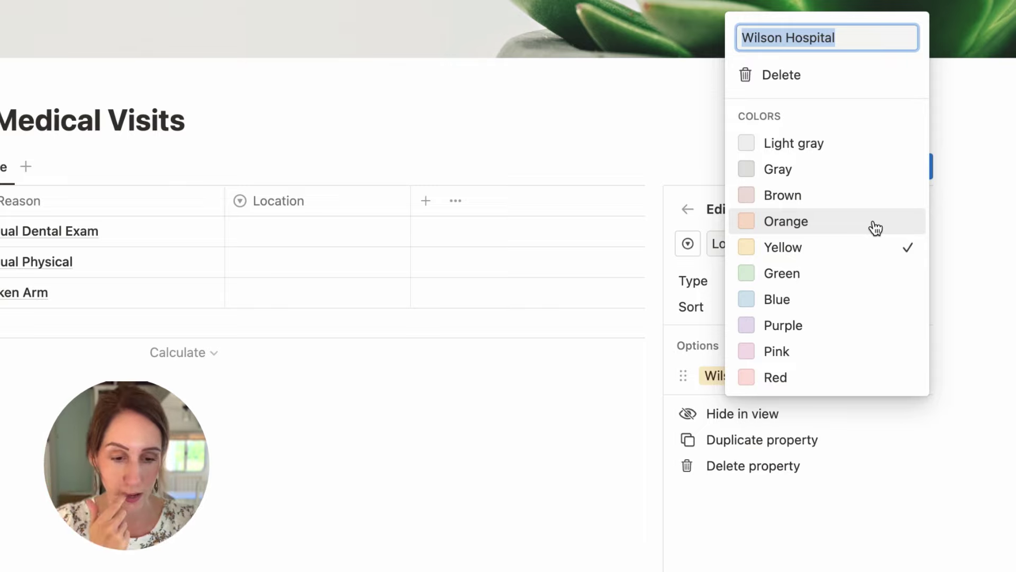
left_click(765, 327)
left_click(698, 375)
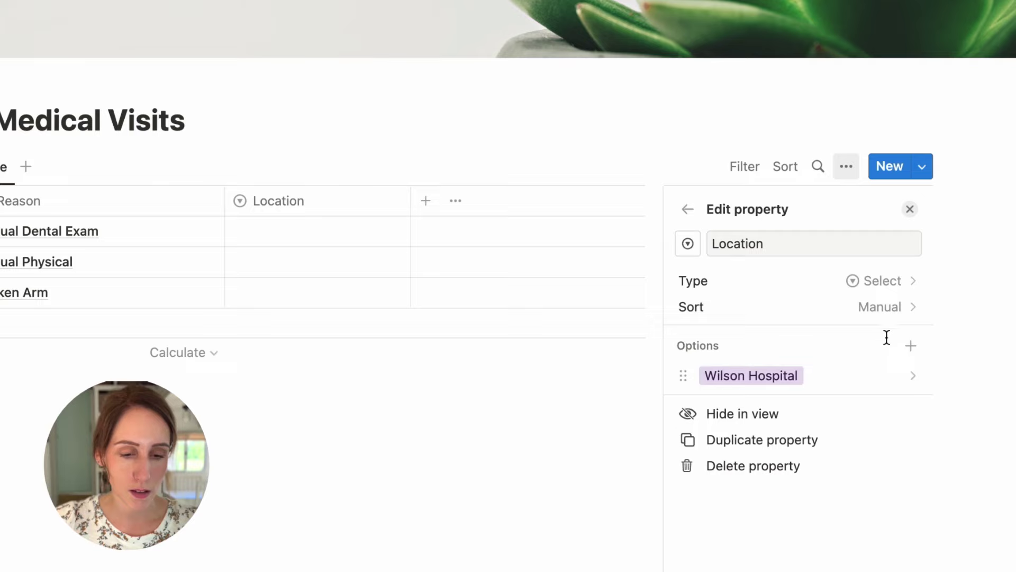
Add a green 'Primary Doctor' option to the Location property.
left_click(911, 346)
type("Oc")
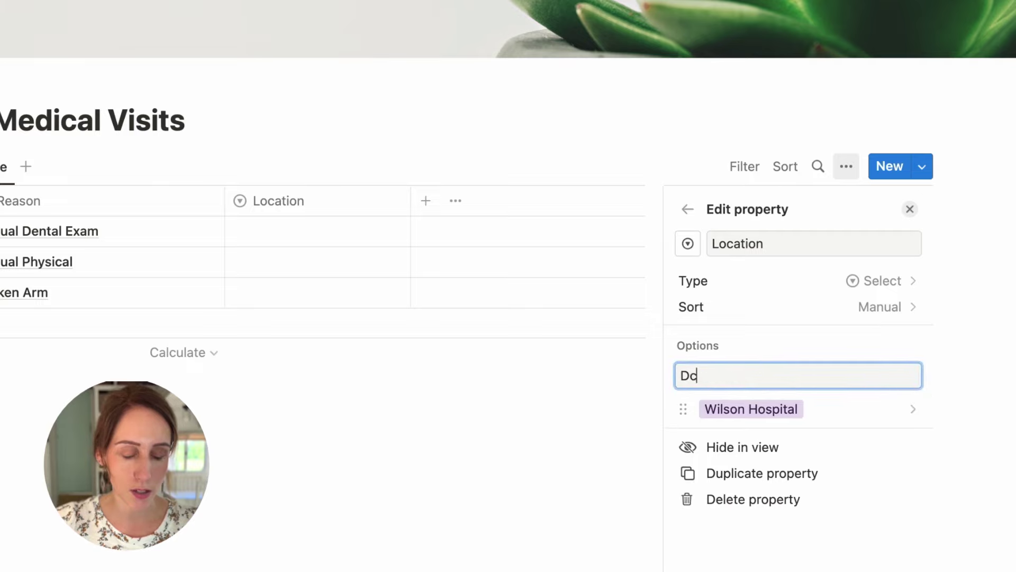
key("BackSpace")
key("BackSpace")
type("Primary Doctor")
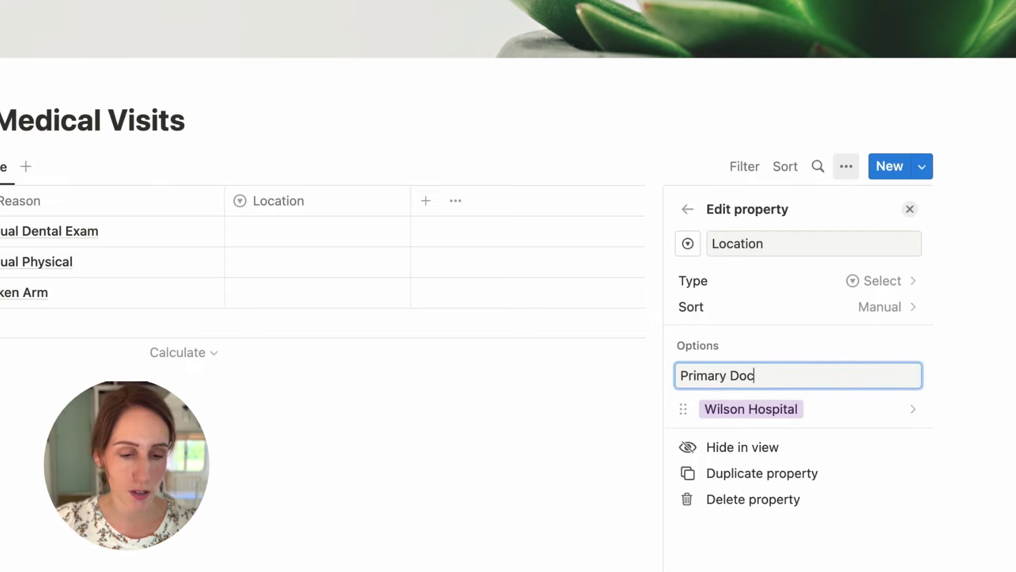
key("Return")
left_click(836, 409)
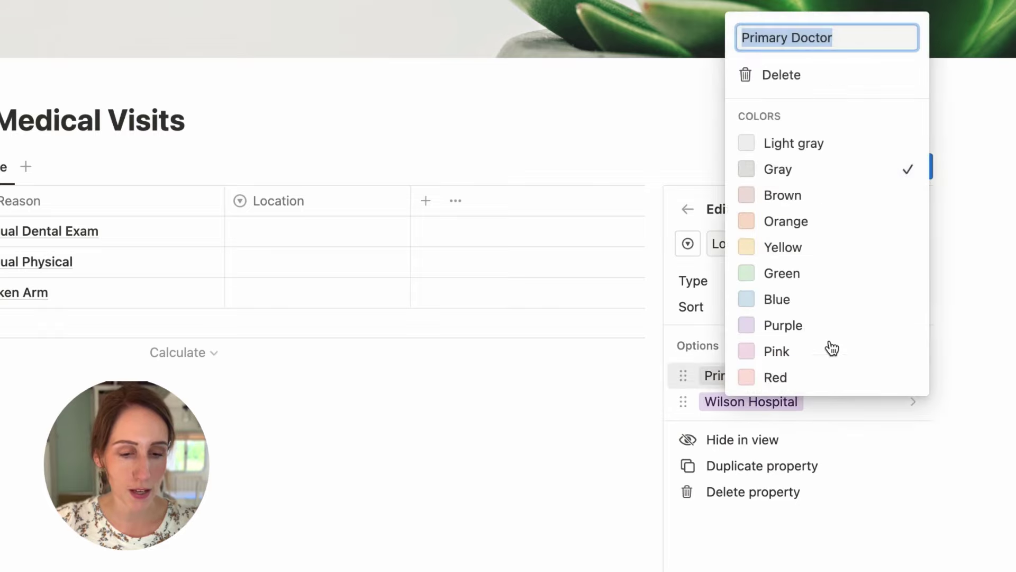
left_click(776, 275)
left_click(699, 374)
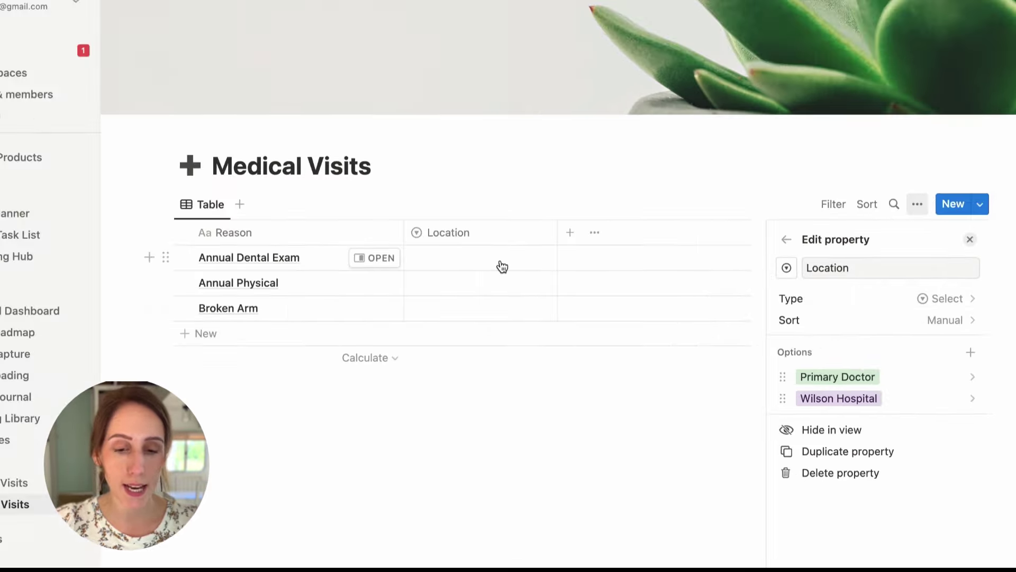
Create an Urgent Care option, then give Annual Dental Exam a new Dental Office location.
left_click(500, 263)
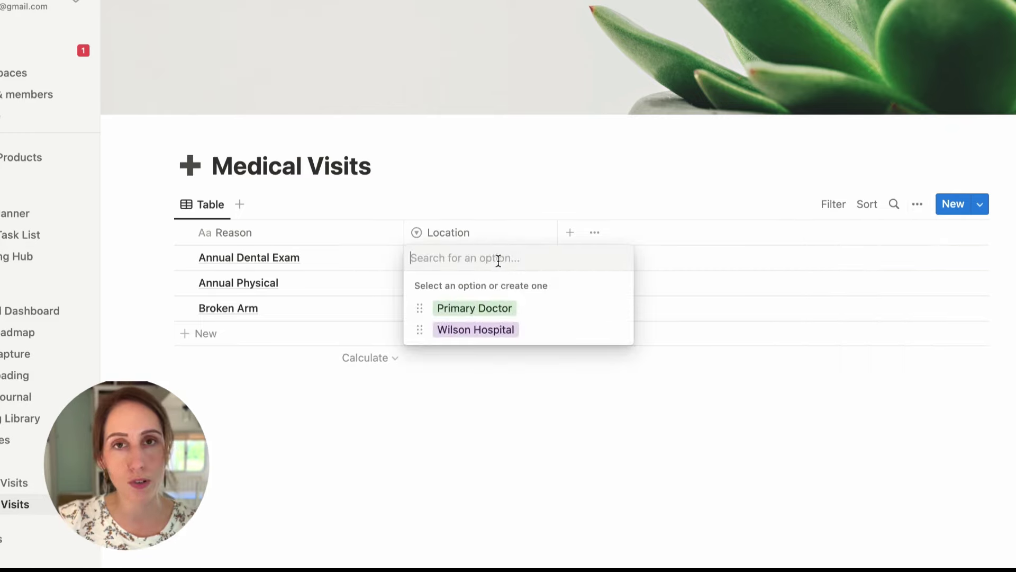
type("Urgent")
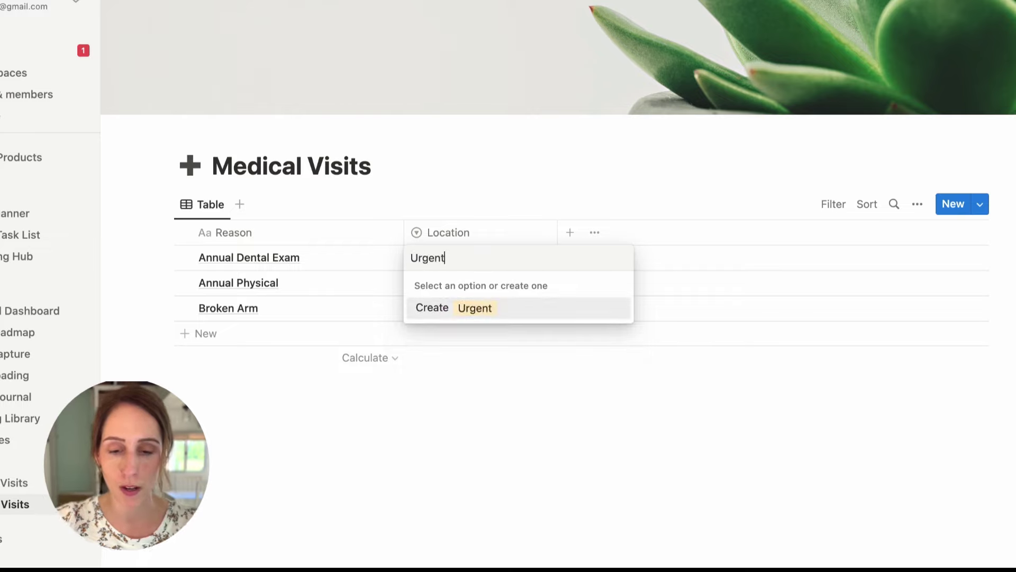
type(" Care")
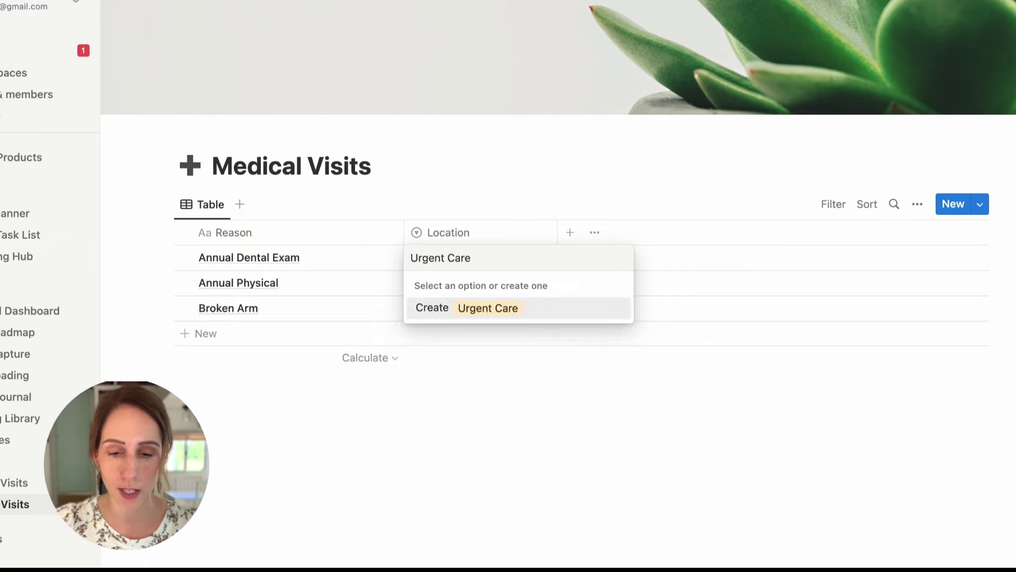
key("Return")
left_click(516, 254)
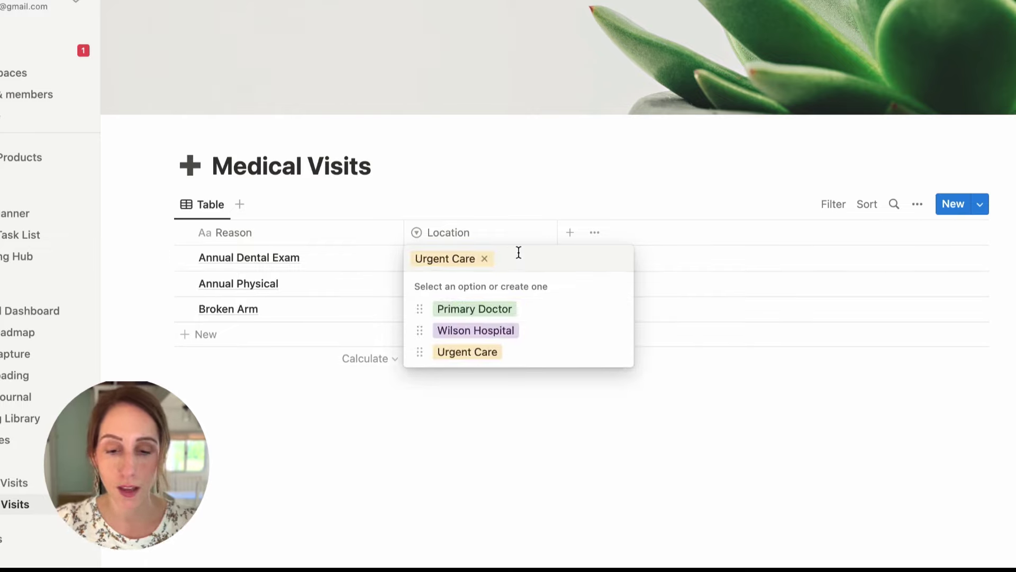
key("BackSpace")
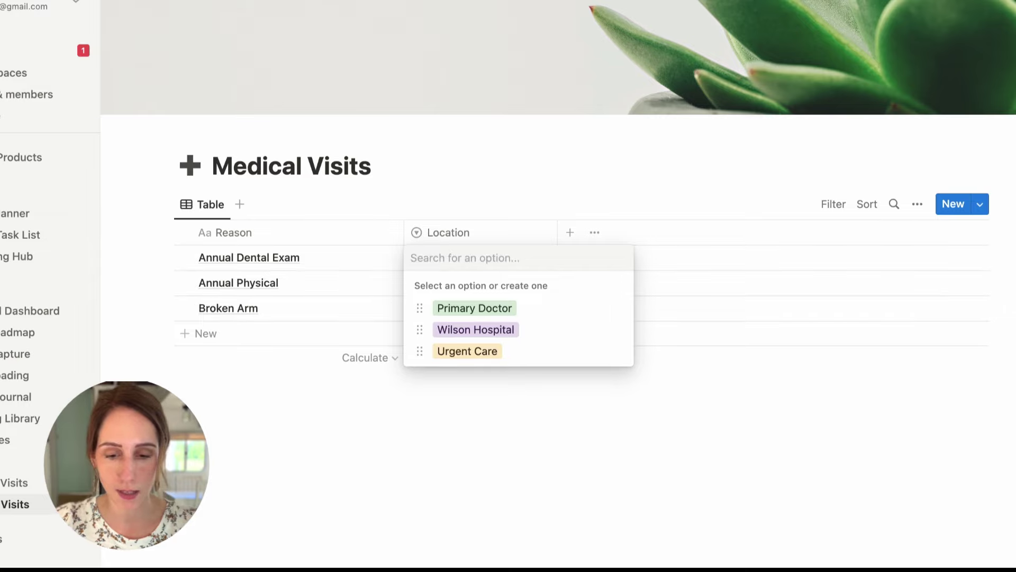
type("Dental Office")
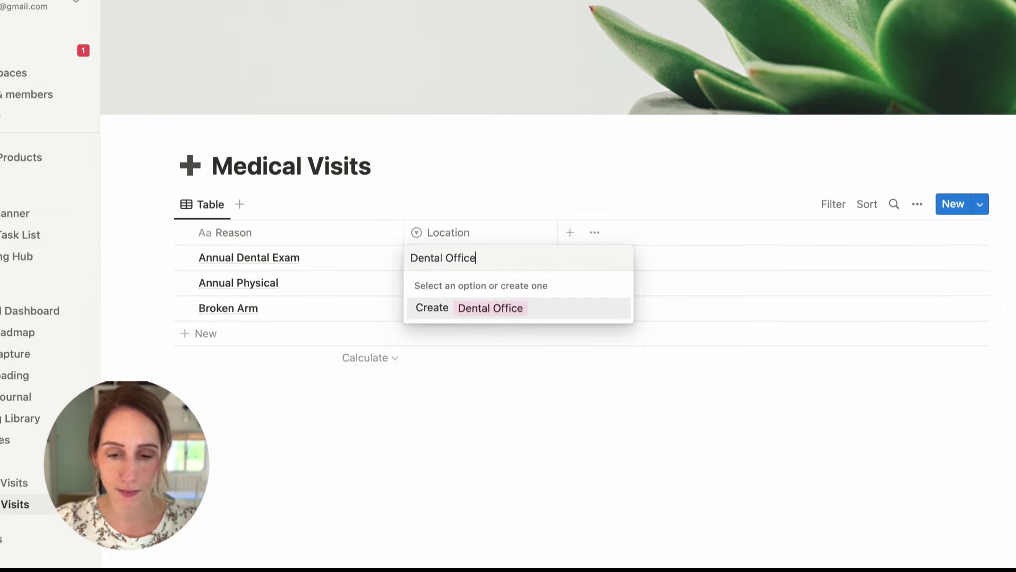
key("Return")
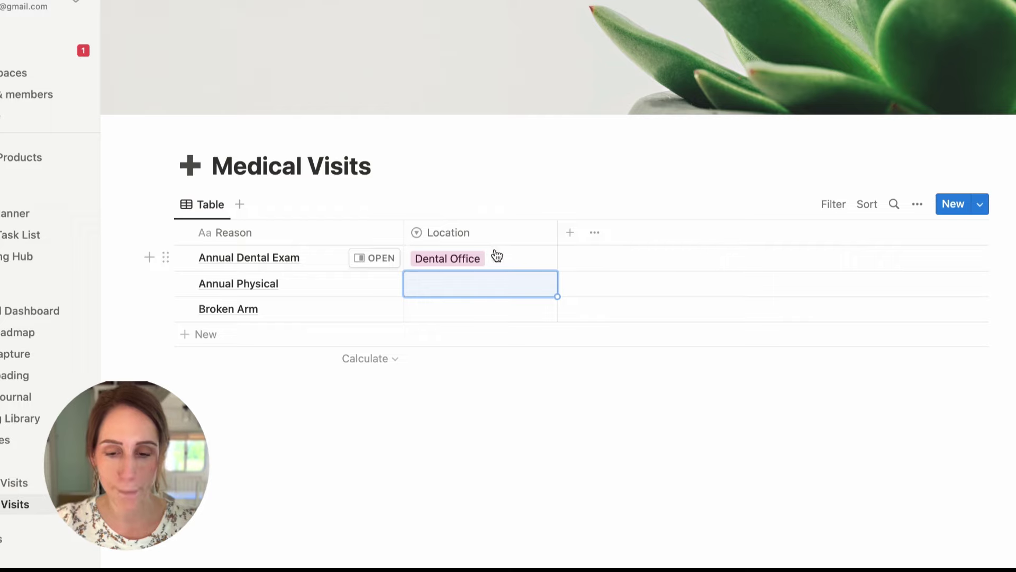
Assign Primary Doctor to Annual Physical and Wilson Hospital to Broken Arm.
left_click(472, 286)
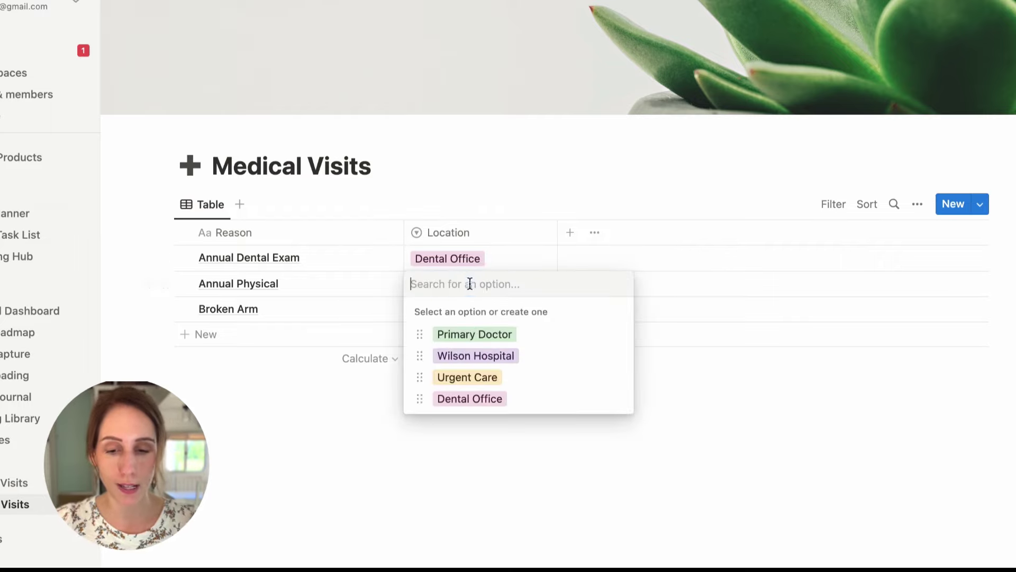
left_click(478, 336)
left_click(487, 309)
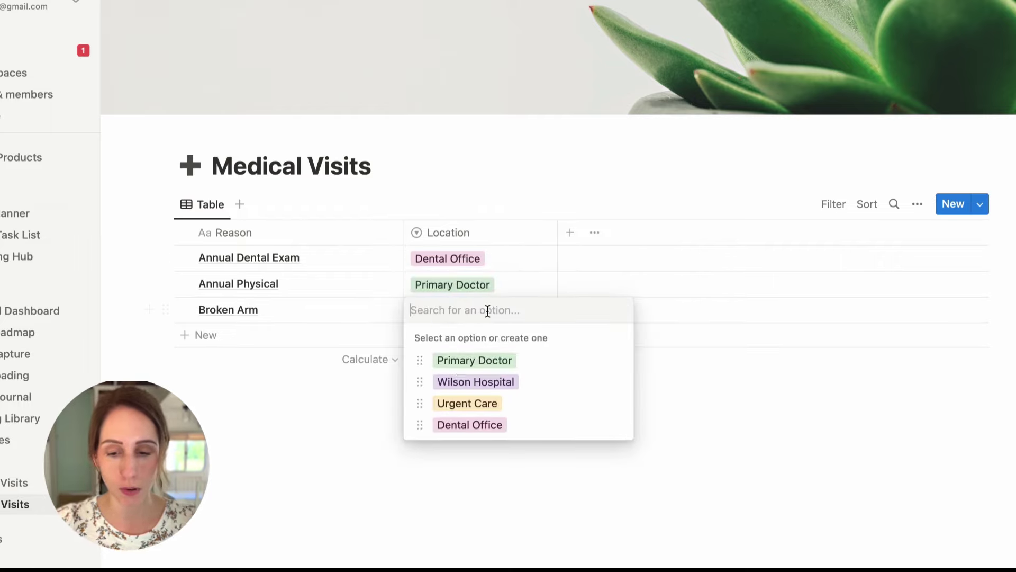
left_click(483, 388)
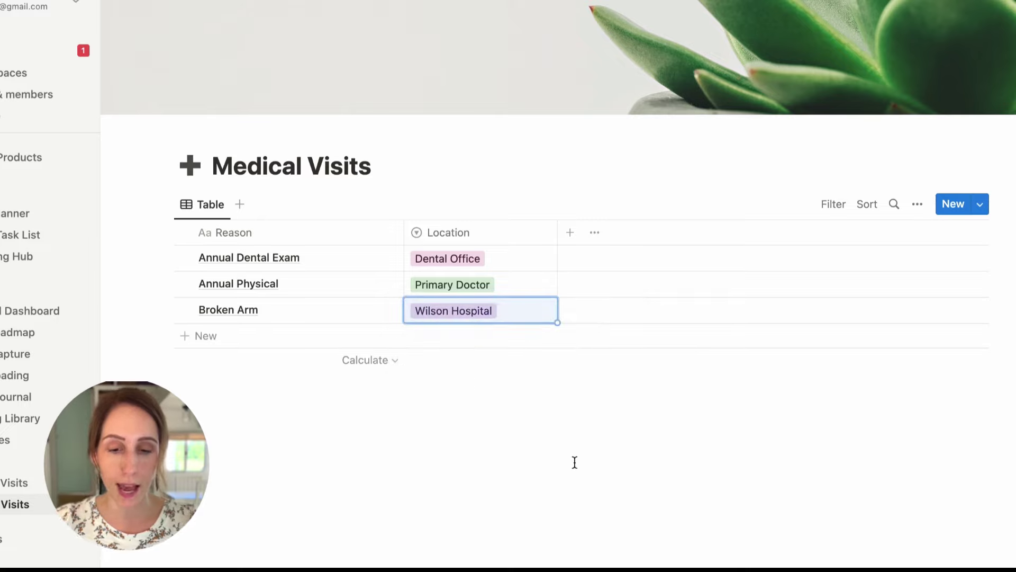
left_click(574, 462)
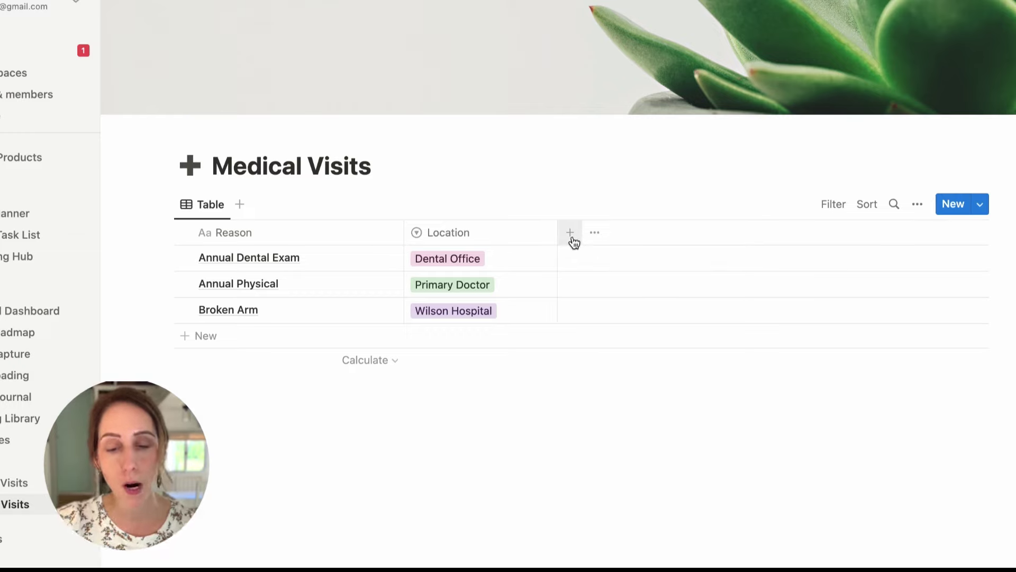
Add a Date property and set Annual Dental Exam to July 29, 2023.
left_click(572, 236)
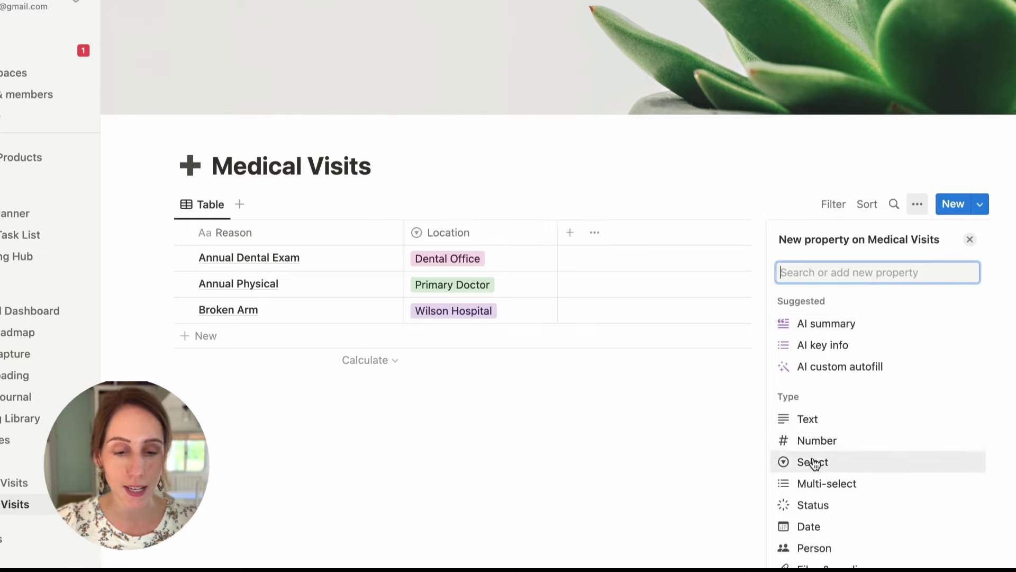
left_click(805, 524)
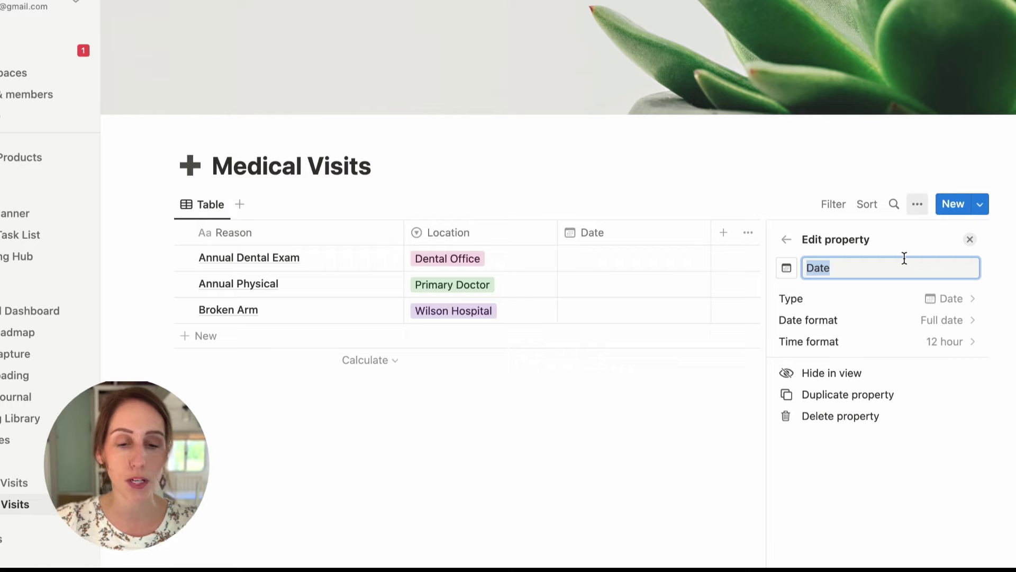
left_click(630, 257)
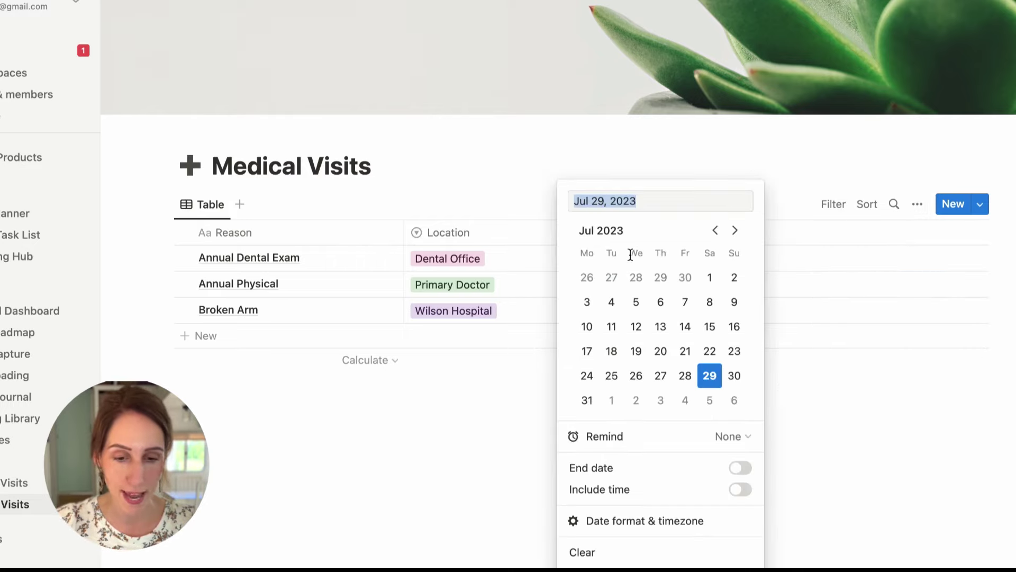
left_click(512, 371)
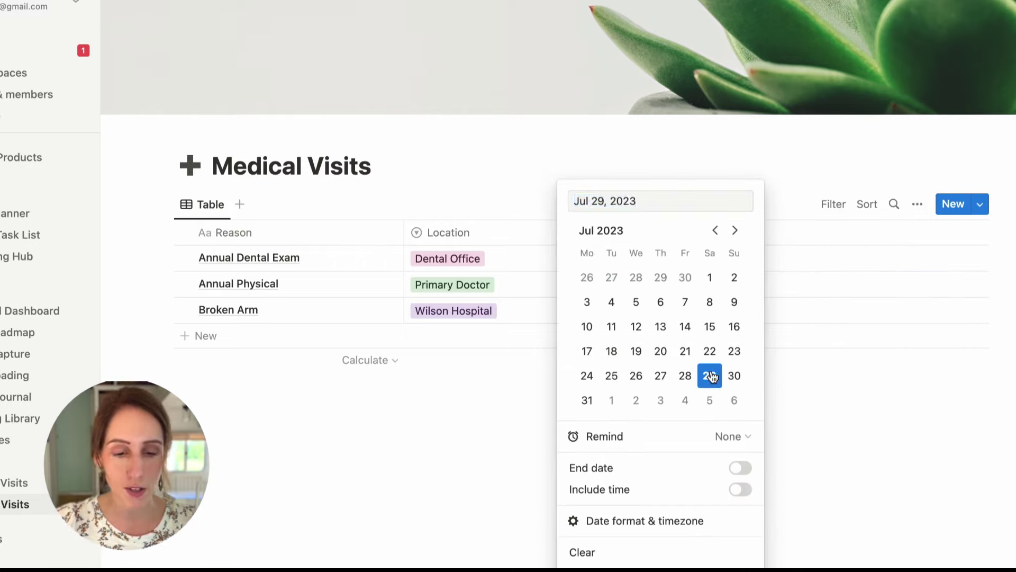
left_click(641, 296)
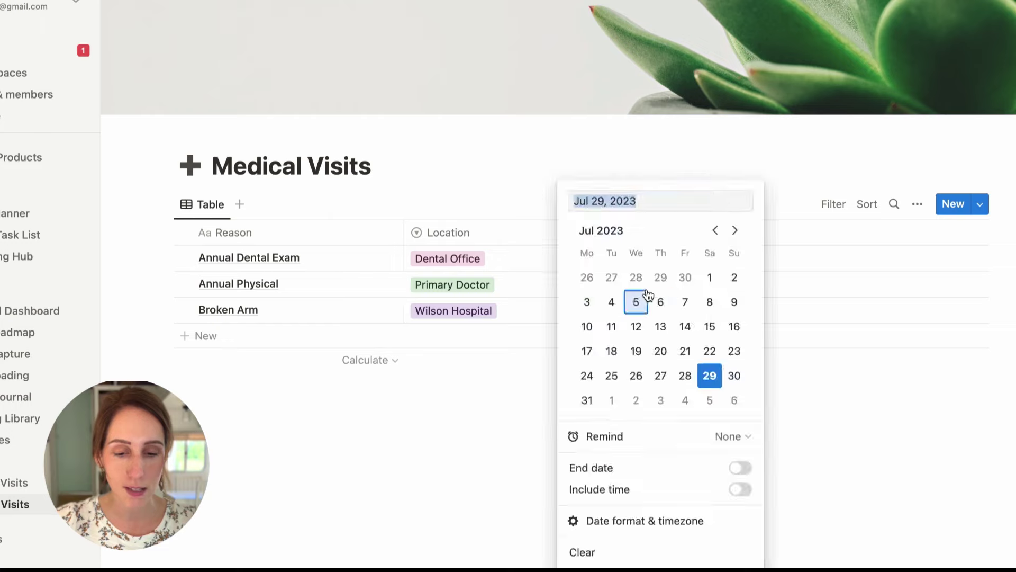
Date Annual Physical August 6, 2023 and Broken Arm August 5, 2023.
left_click(734, 403)
left_click(517, 422)
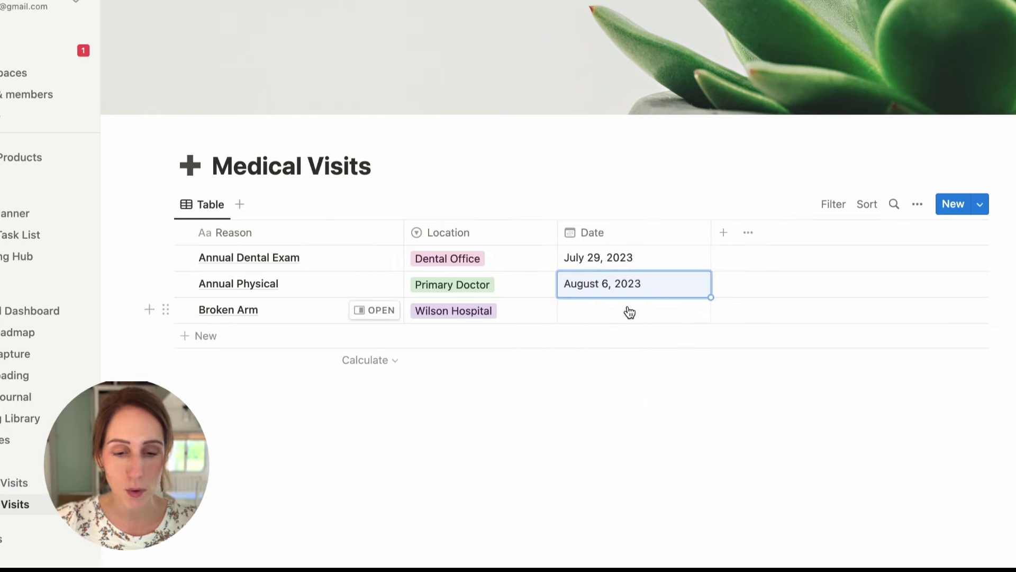
left_click(629, 311)
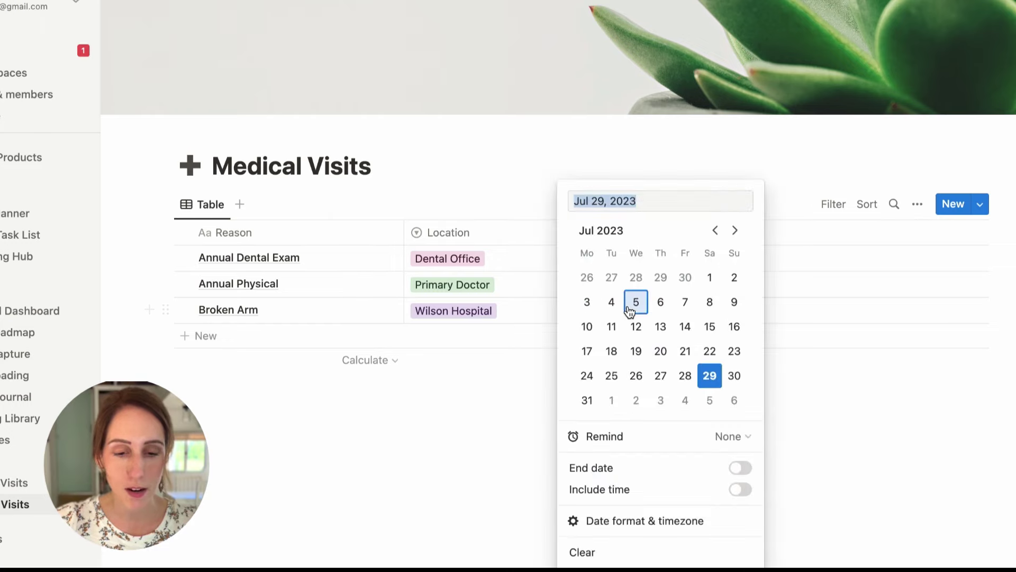
left_click(710, 403)
left_click(525, 437)
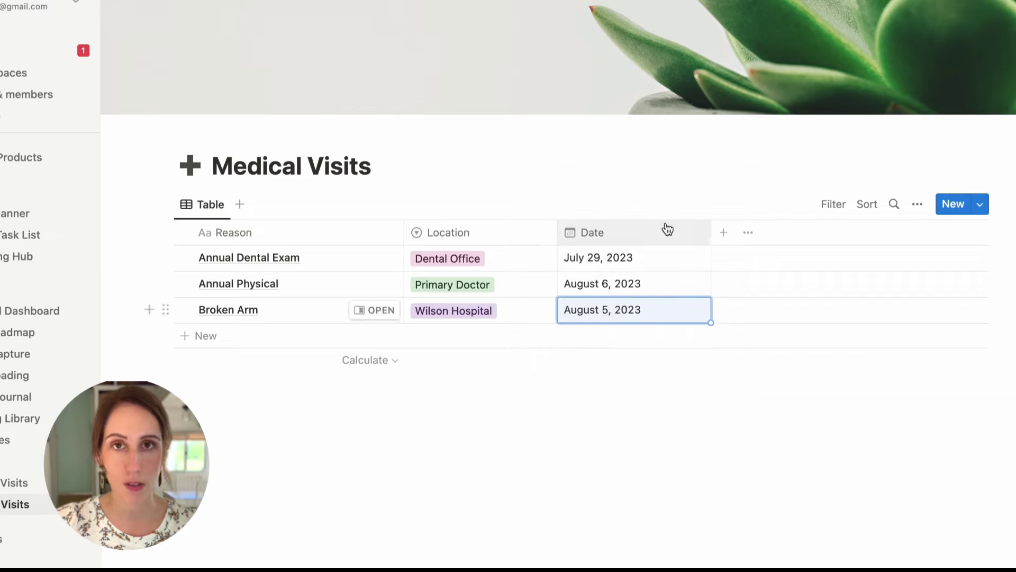
Move the Date column to the front and narrow the Date and Reason columns.
left_click_drag(614, 239, 218, 219)
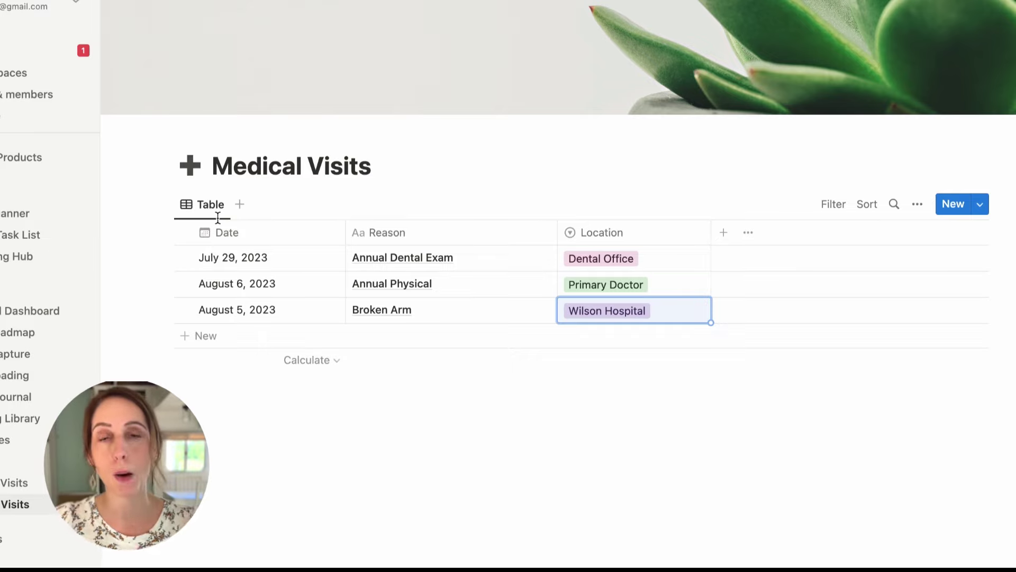
left_click_drag(345, 229, 305, 226)
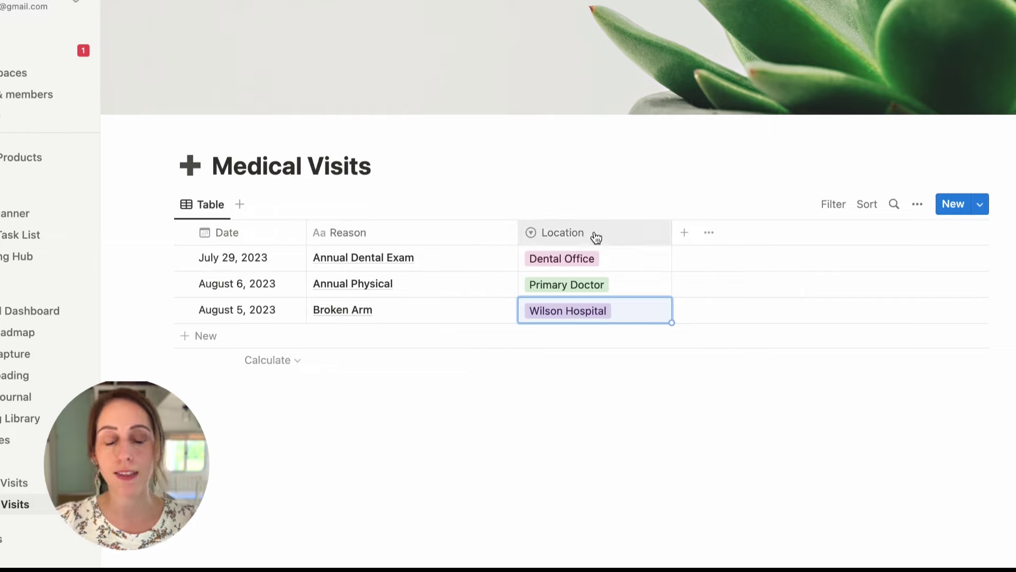
left_click_drag(519, 229, 456, 227)
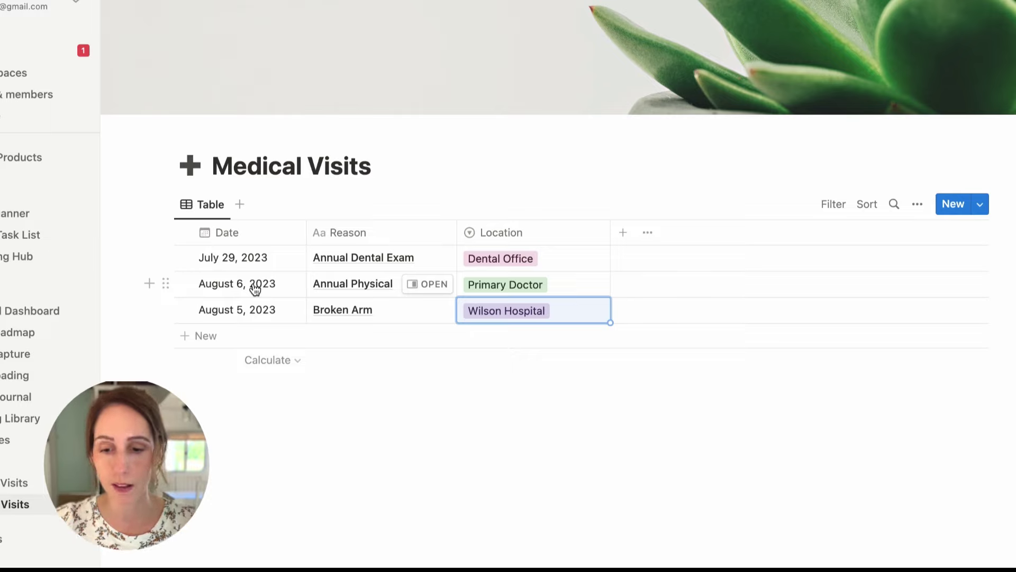
Sort the visits by Date ascending and hide the sort bar.
left_click(215, 228)
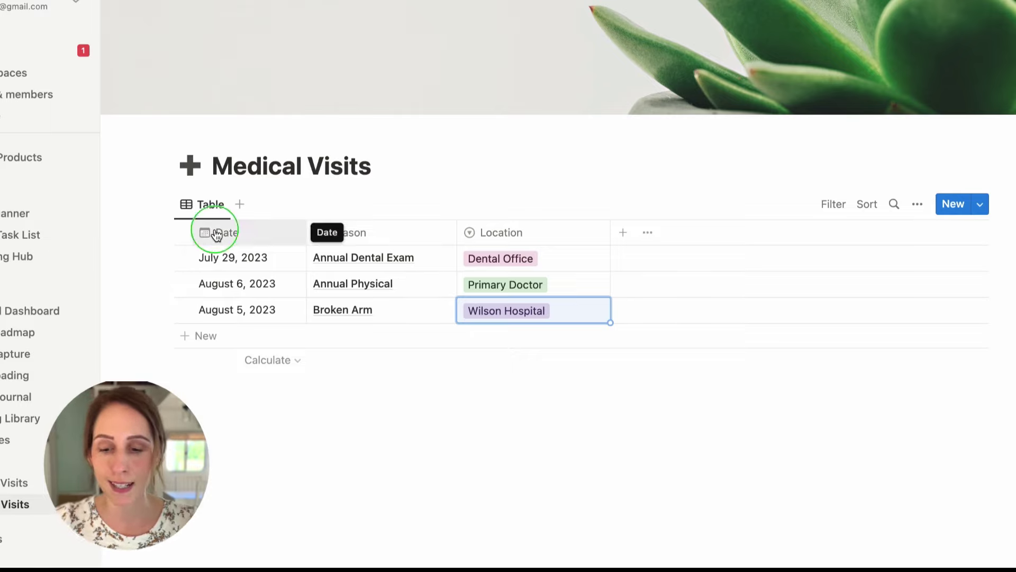
left_click(239, 322)
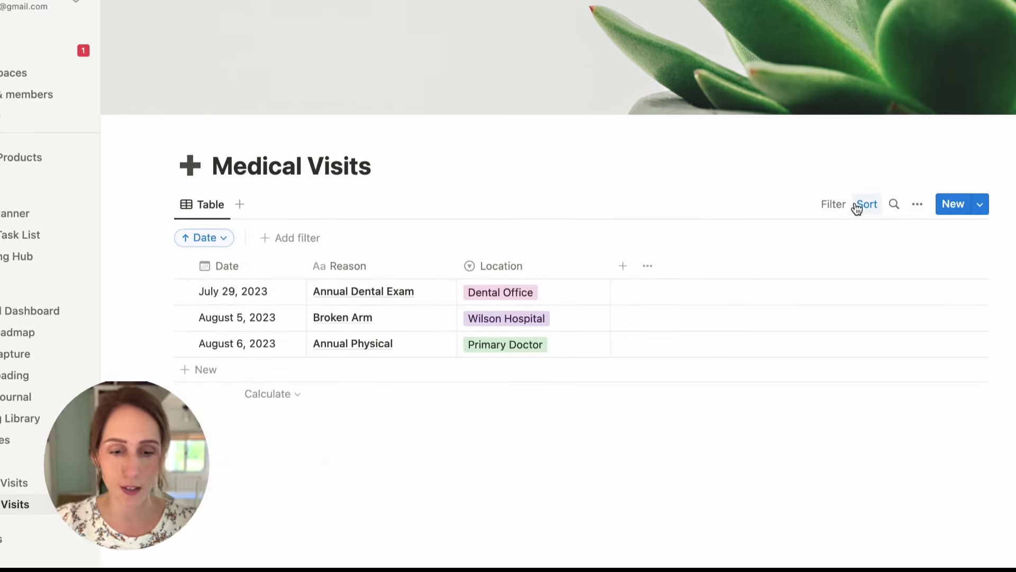
left_click(842, 211)
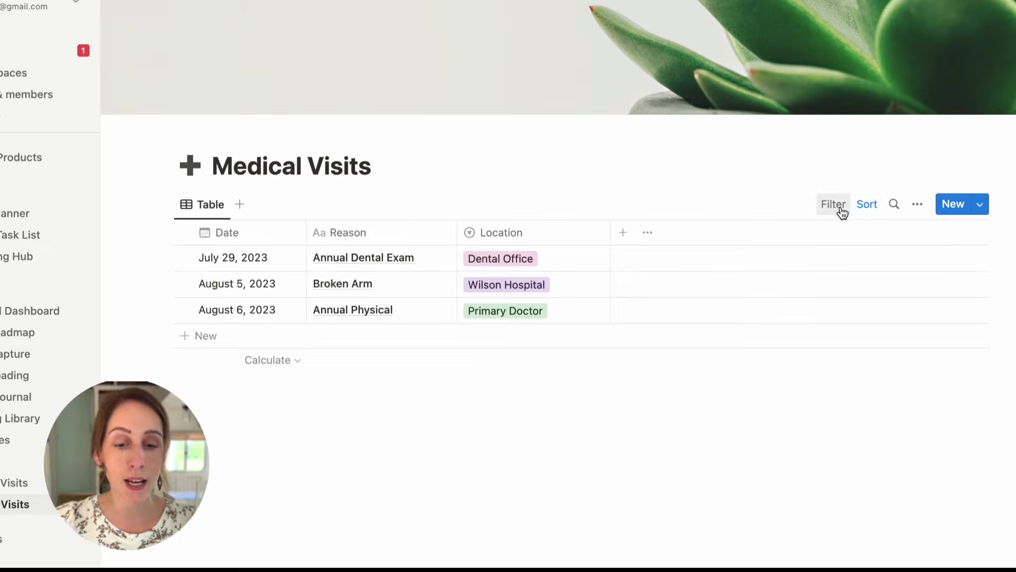
Add a Number property named 'Cost' in US Dollar format with a currency icon.
left_click(623, 233)
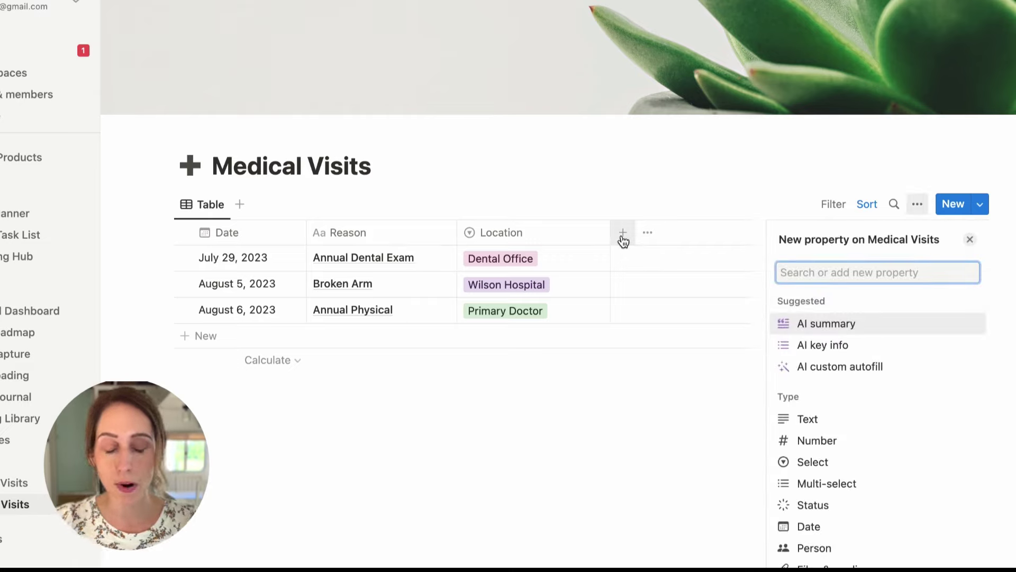
left_click(834, 441)
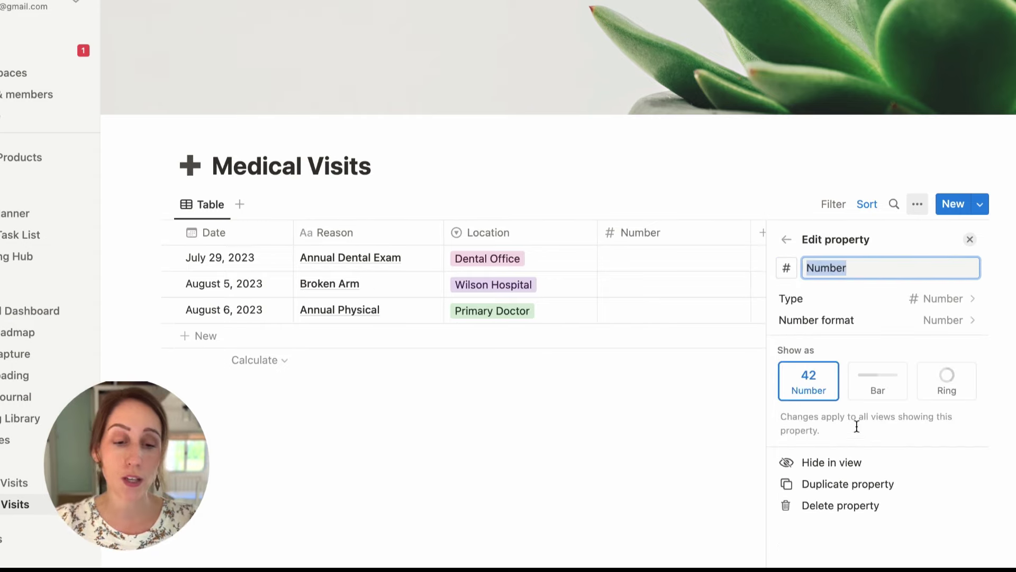
left_click(950, 328)
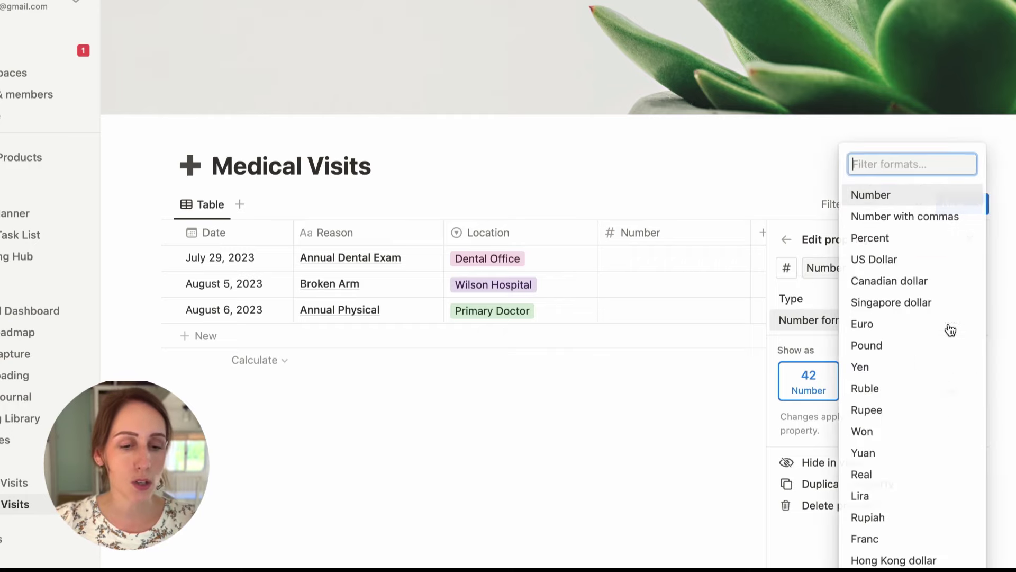
left_click(910, 271)
left_click_drag(857, 268, 794, 268)
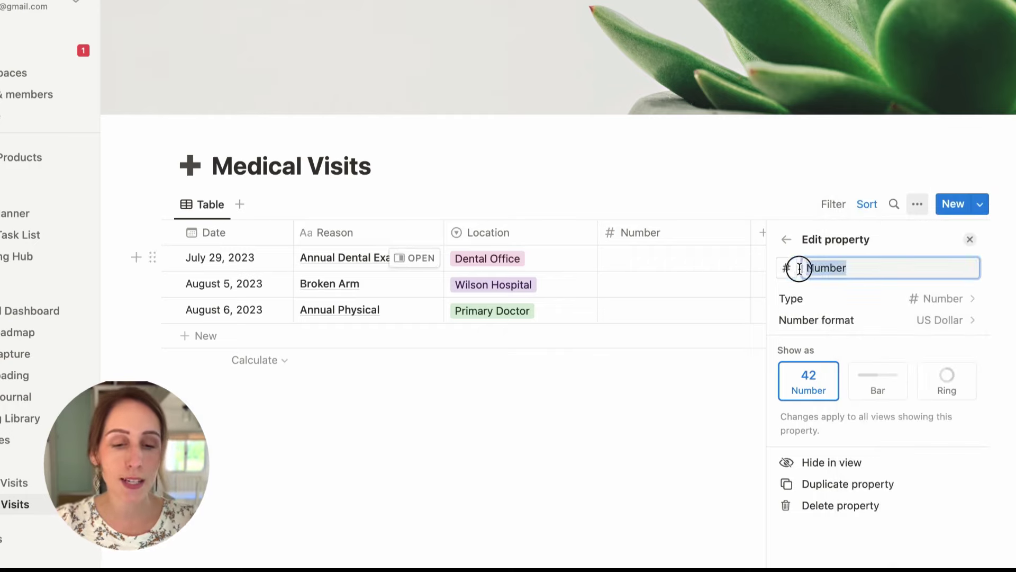
type("Cost")
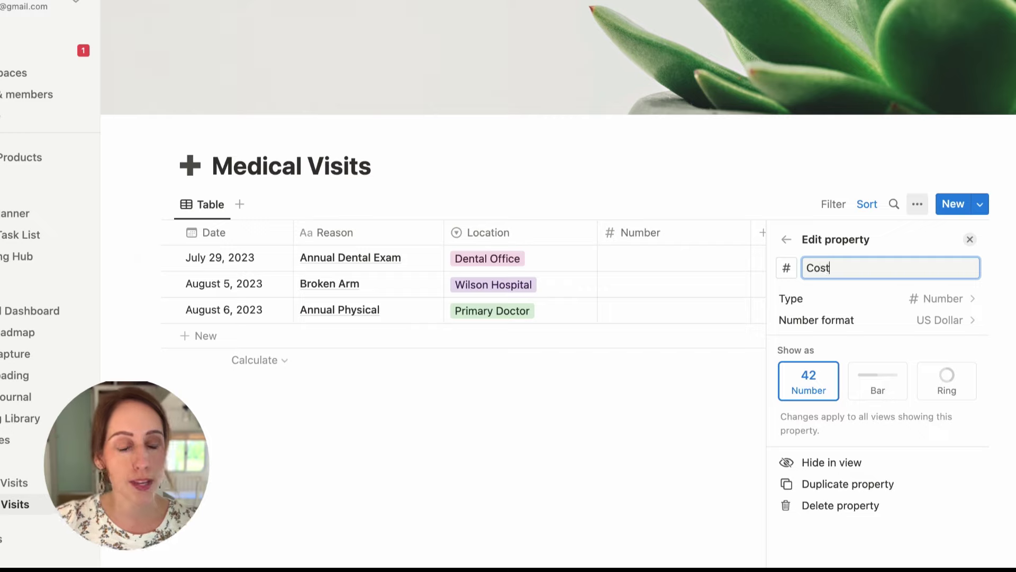
left_click(787, 271)
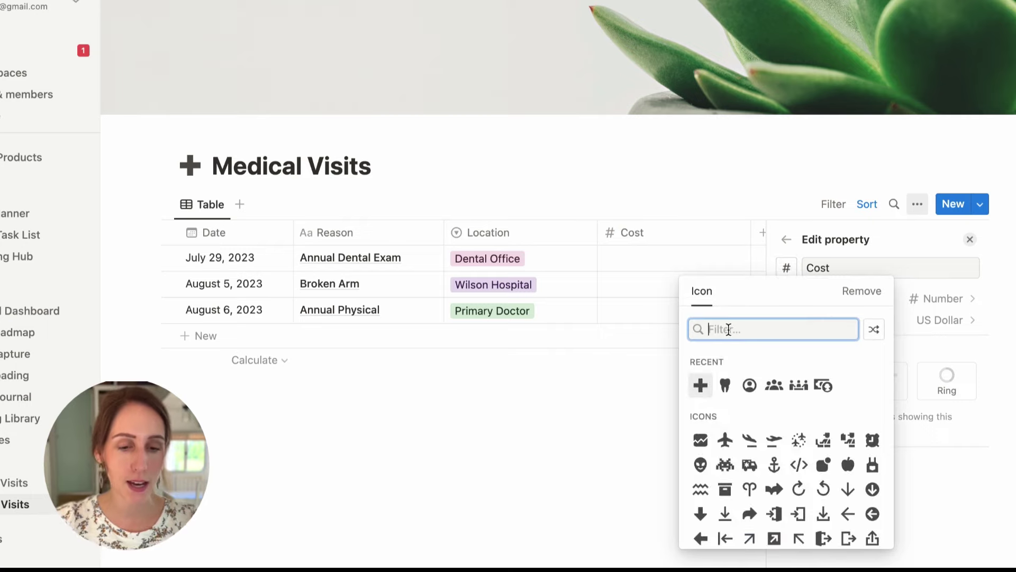
left_click(823, 385)
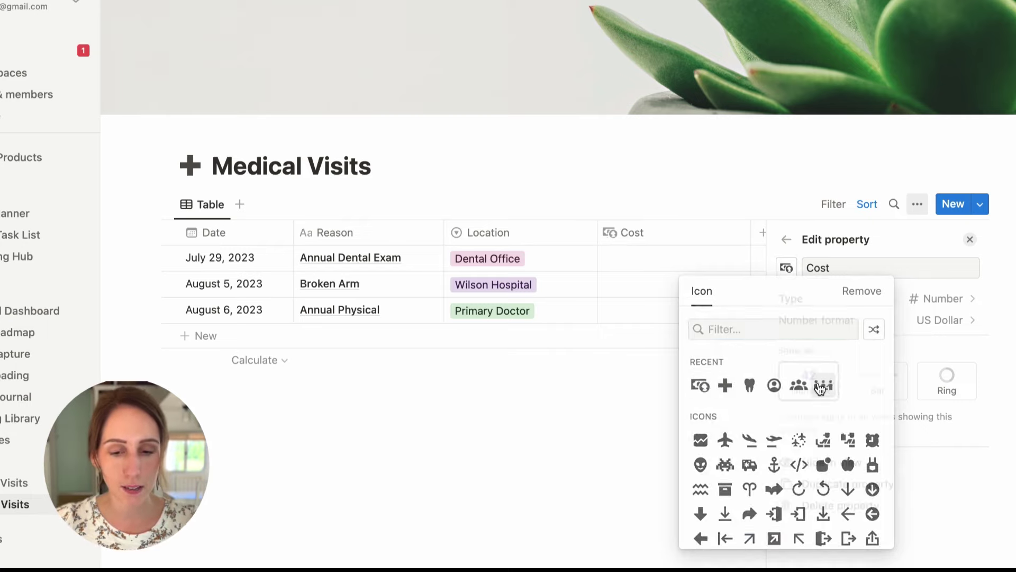
Enter costs of 0, 100 and 20 for Annual Dental Exam, Broken Arm and Annual Physical.
left_click(1005, 189)
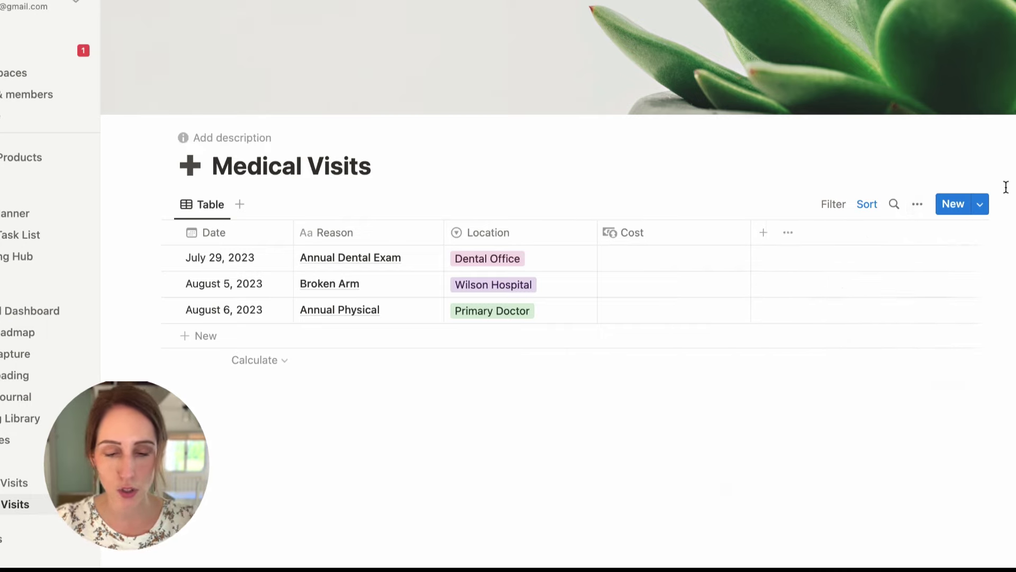
left_click(671, 257)
type("0")
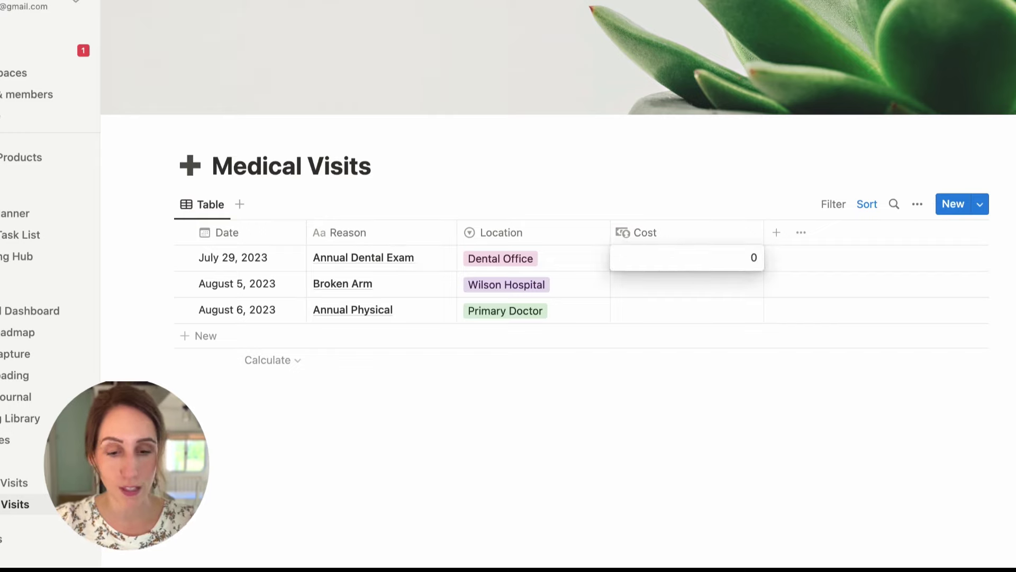
left_click(743, 276)
left_click(704, 285)
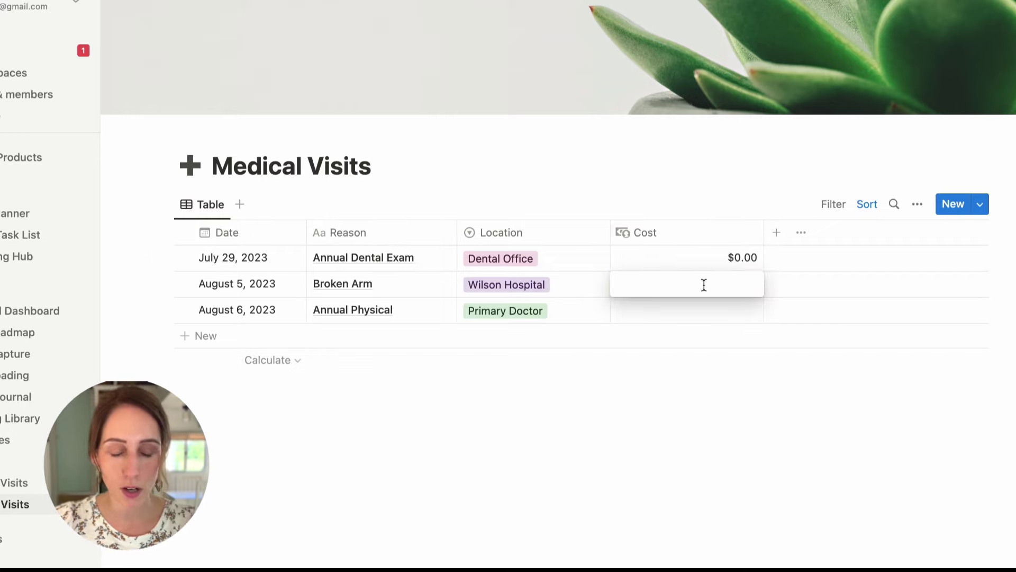
type("100")
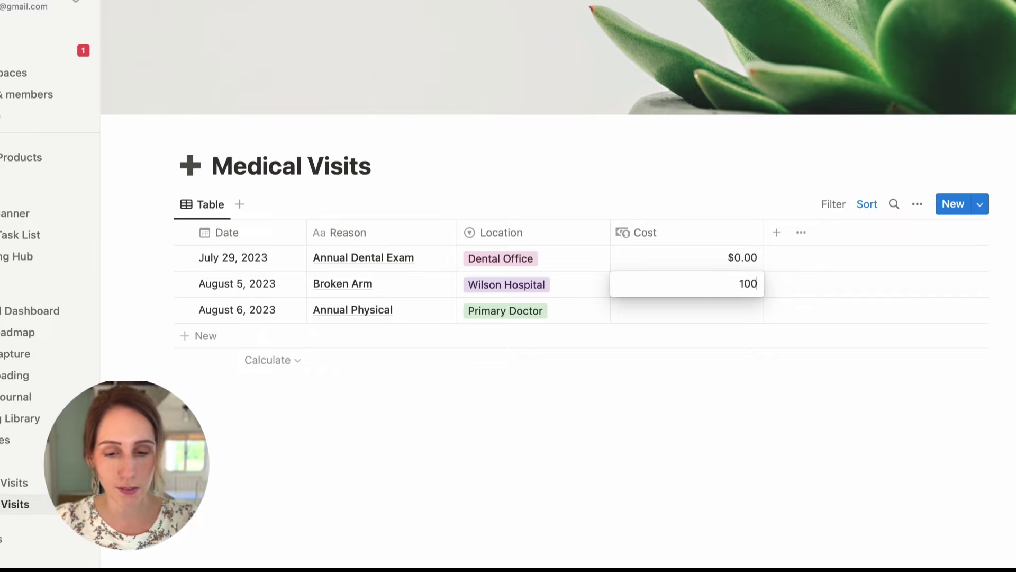
left_click(679, 316)
type("20")
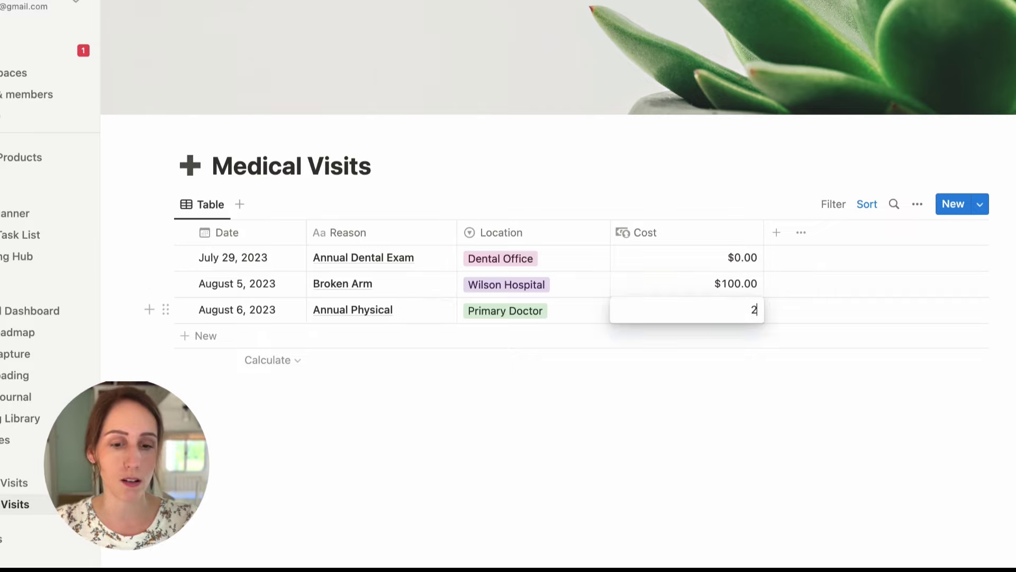
key("Return")
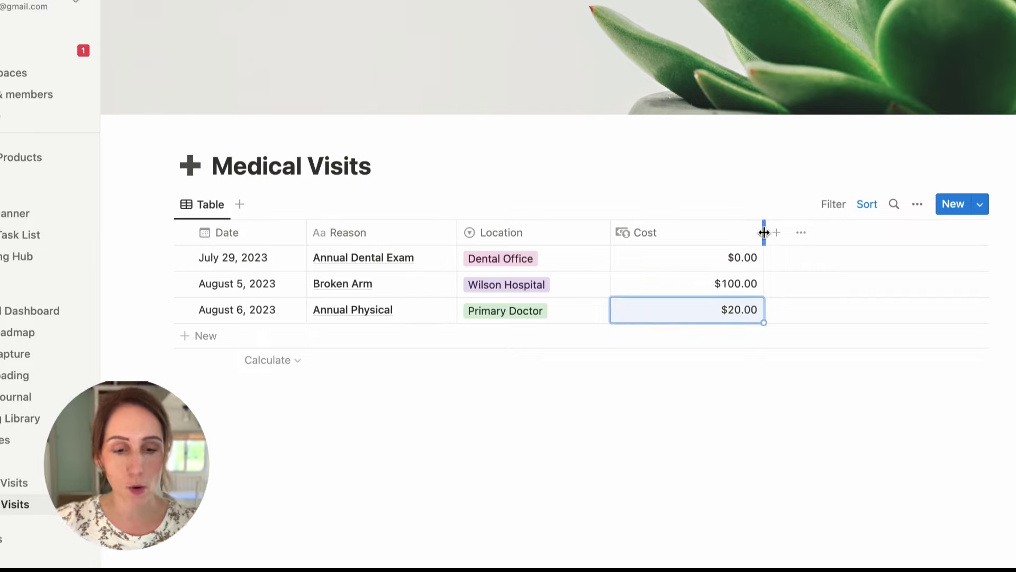
Narrow the Cost and Location columns.
left_click_drag(764, 232, 687, 228)
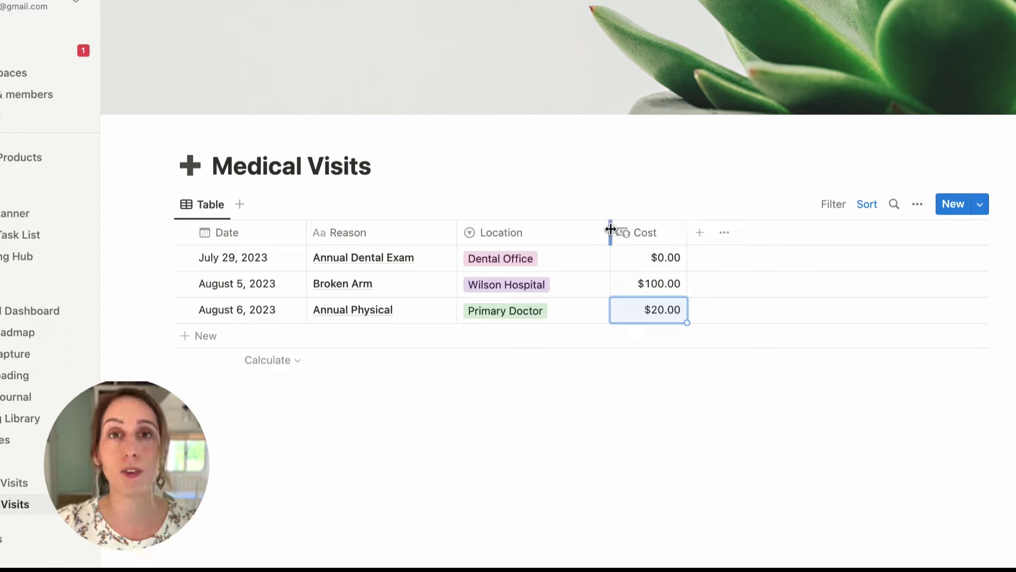
left_click_drag(609, 229, 578, 227)
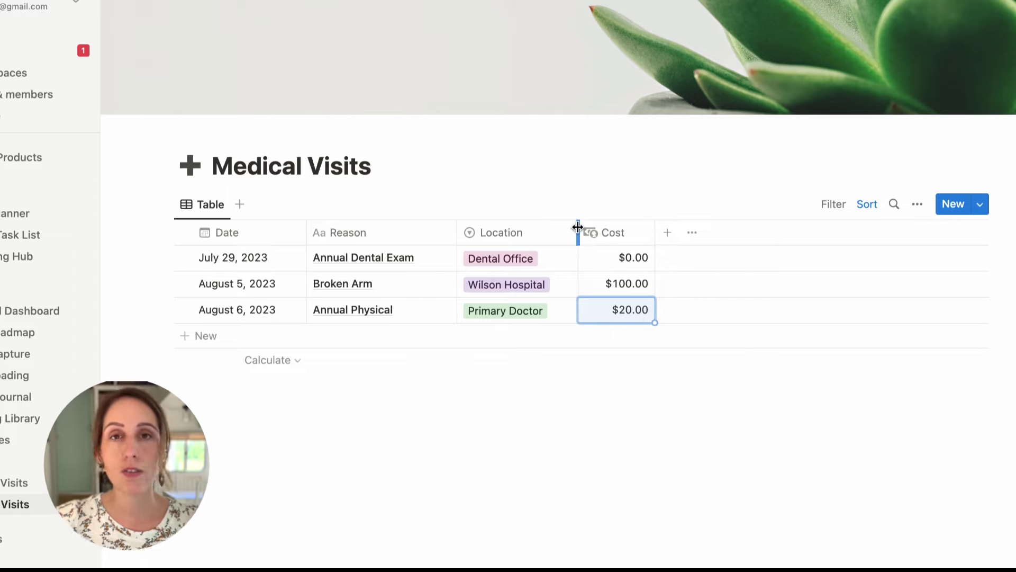
mouse_move(623, 360)
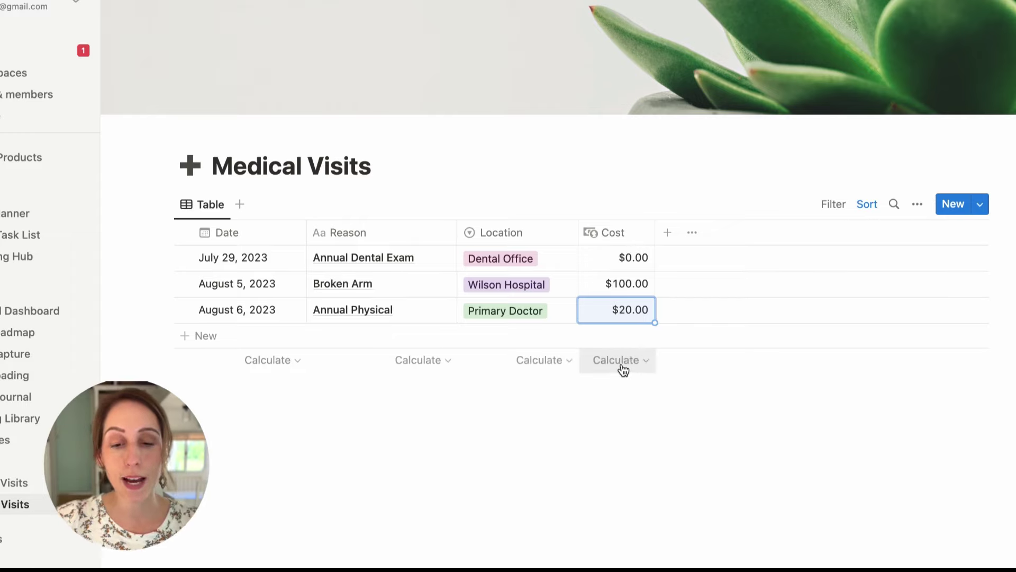
Add a Sum calculation beneath the Cost column, totalling $120.00.
left_click(621, 364)
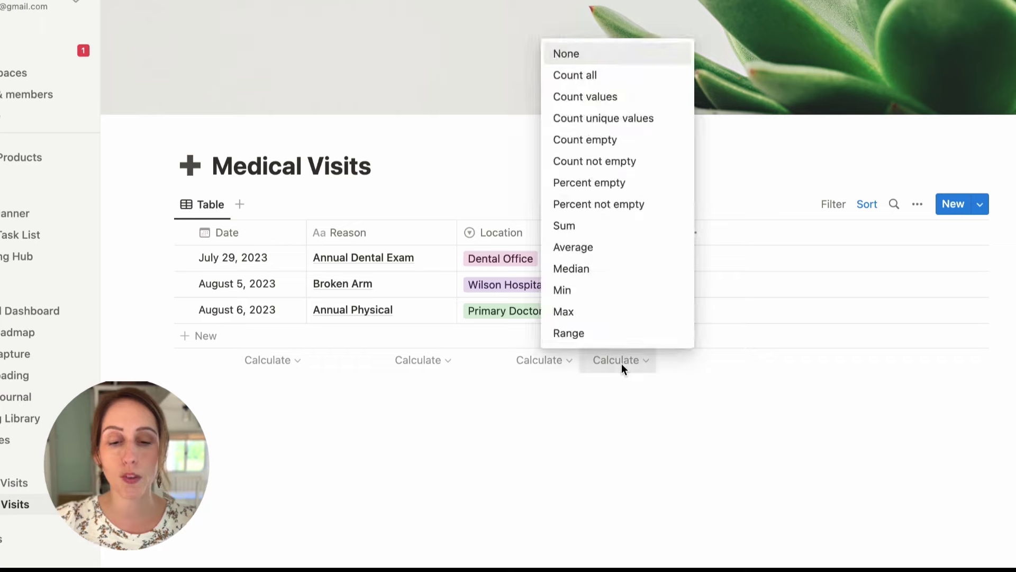
left_click(579, 227)
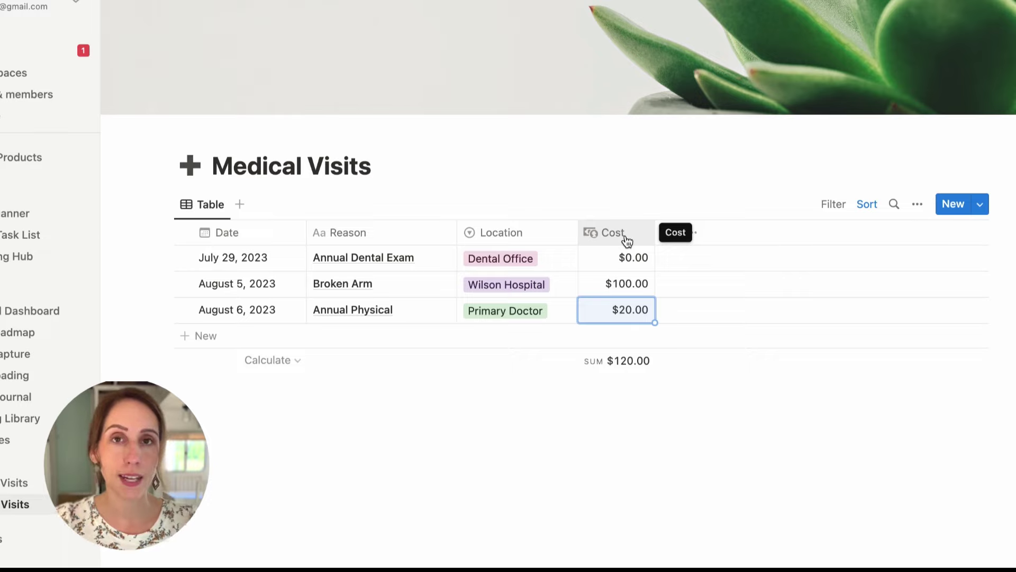
left_click(647, 412)
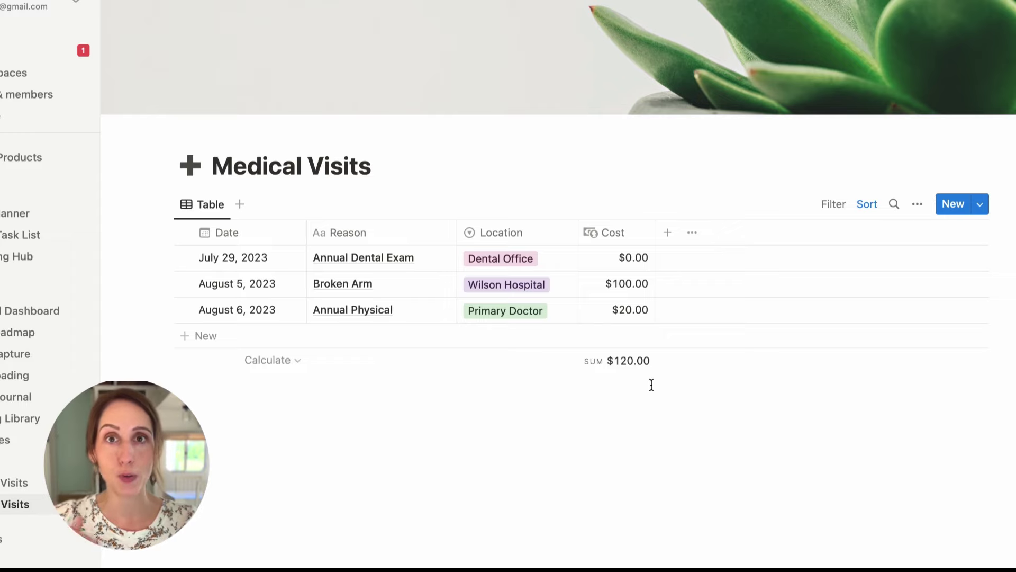
Add a Person-type property column after Cost, leaving every visit unassigned.
left_click(667, 233)
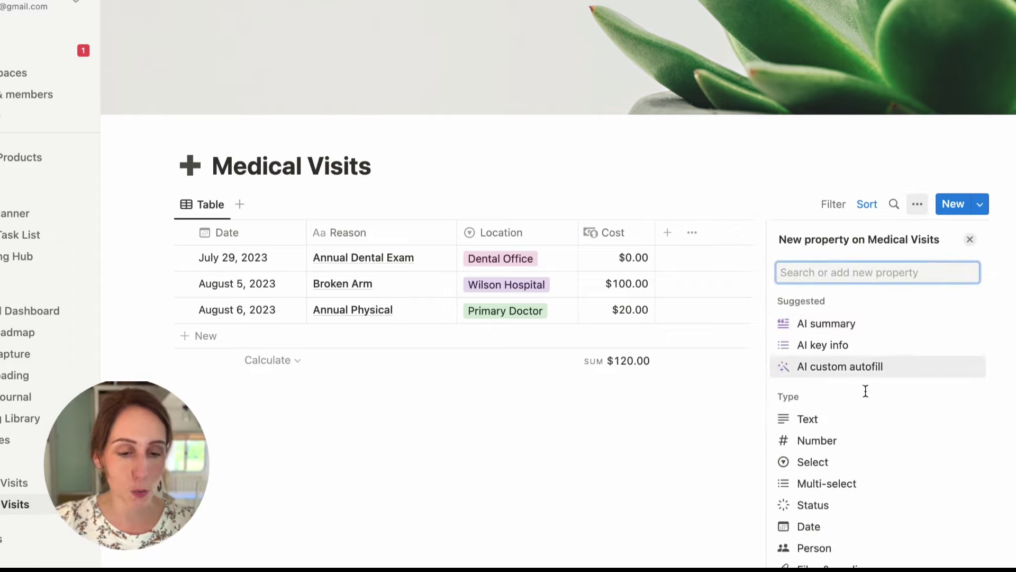
scroll(867, 390, "down", 3)
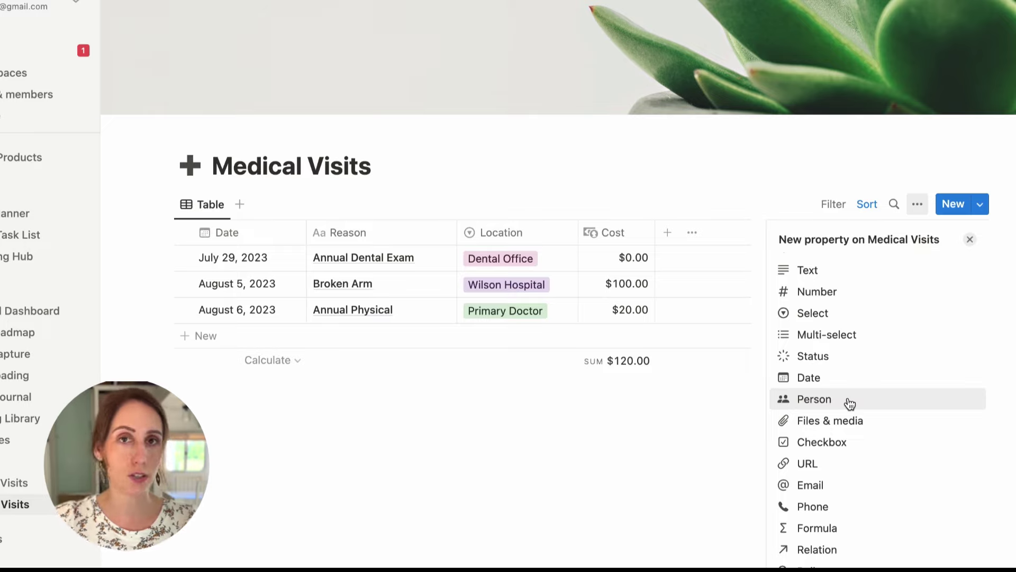
left_click(850, 404)
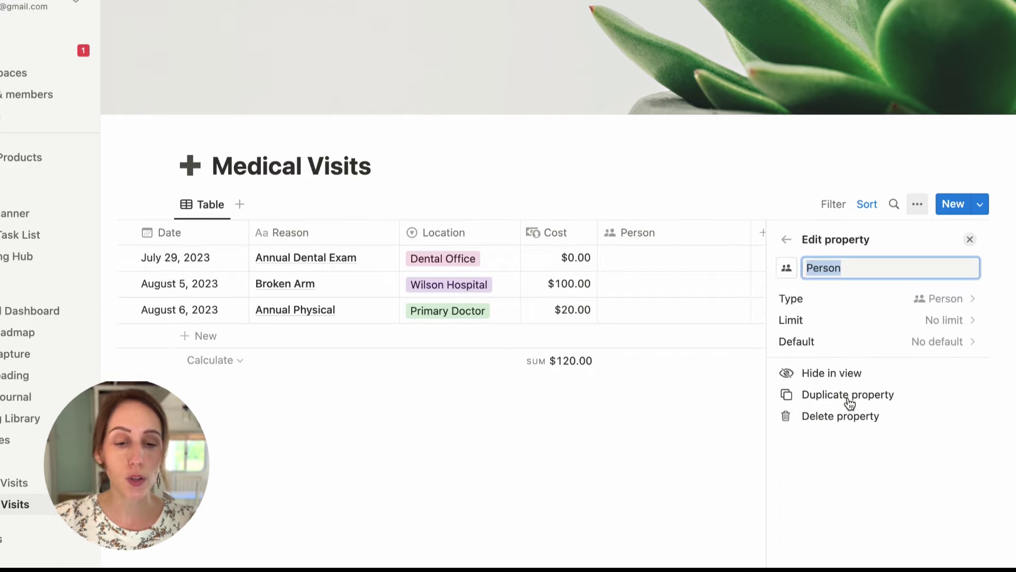
left_click(723, 257)
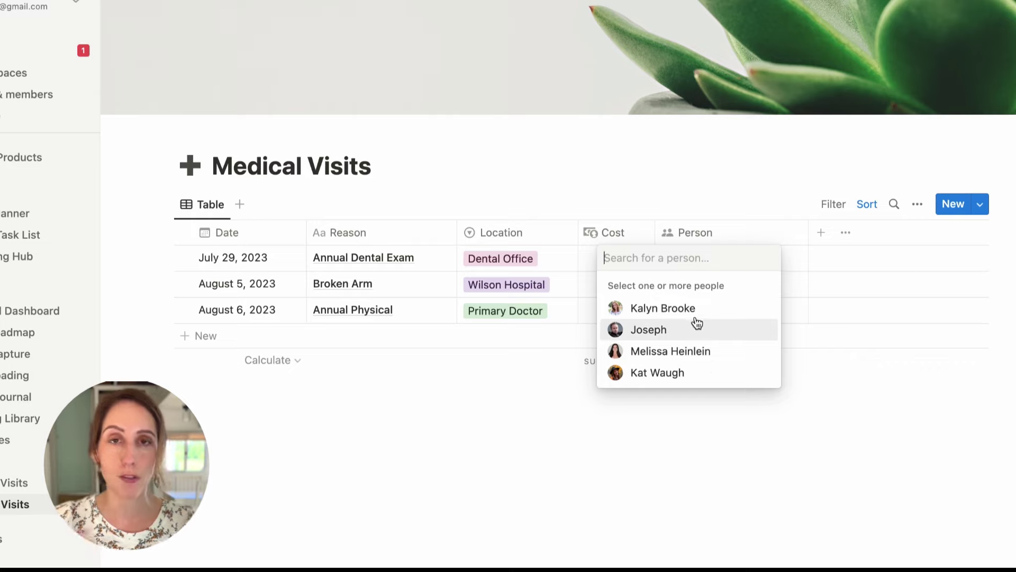
key("Escape")
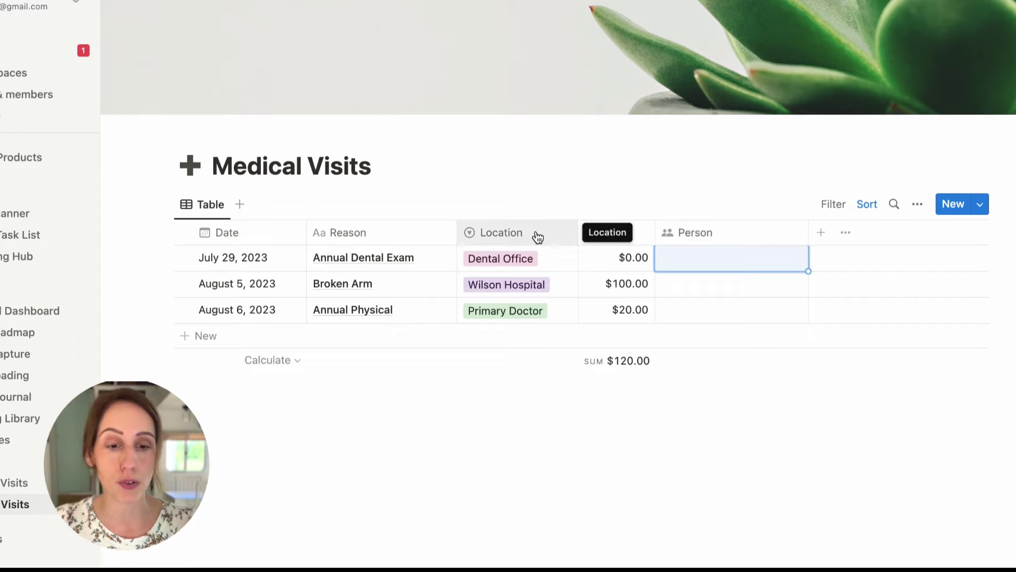
Change the Person property to Select type with options Kalyn and Joseph.
left_click(746, 235)
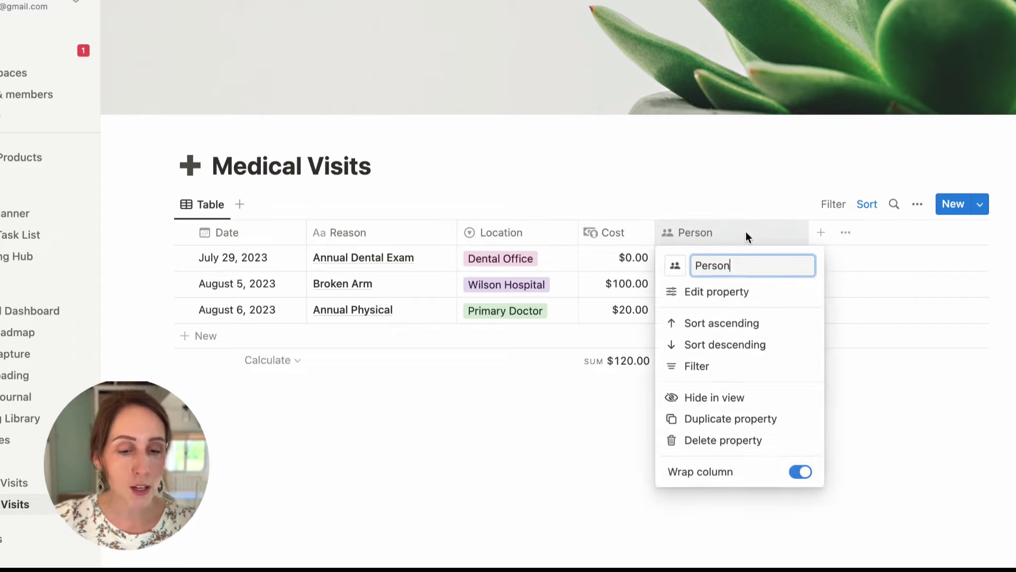
left_click(732, 300)
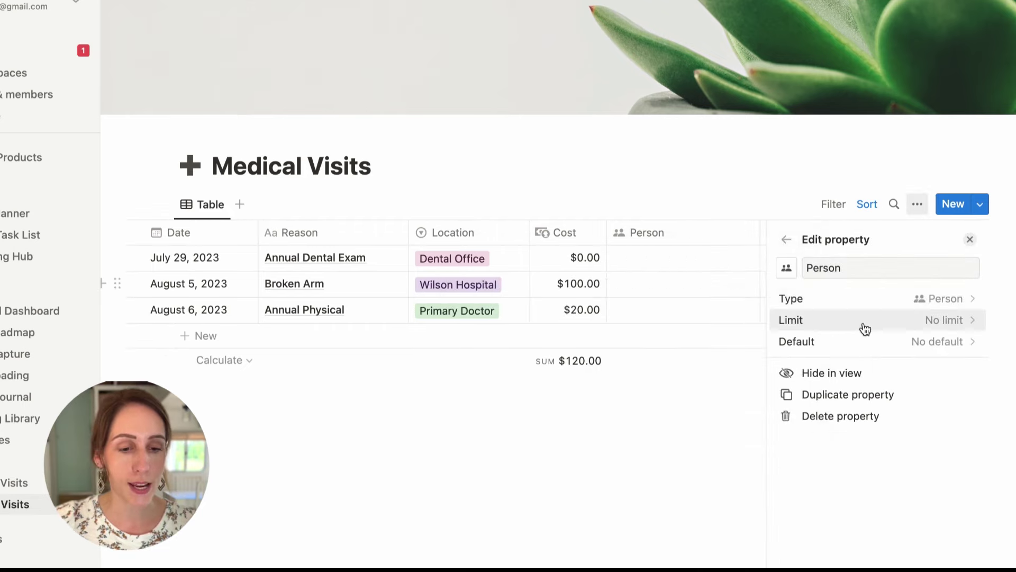
left_click(899, 298)
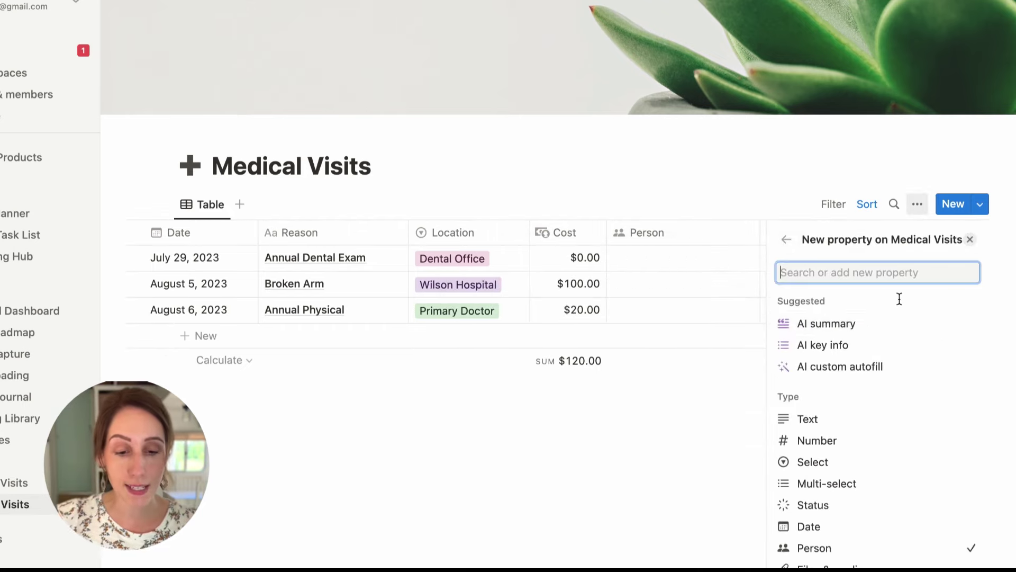
left_click(807, 464)
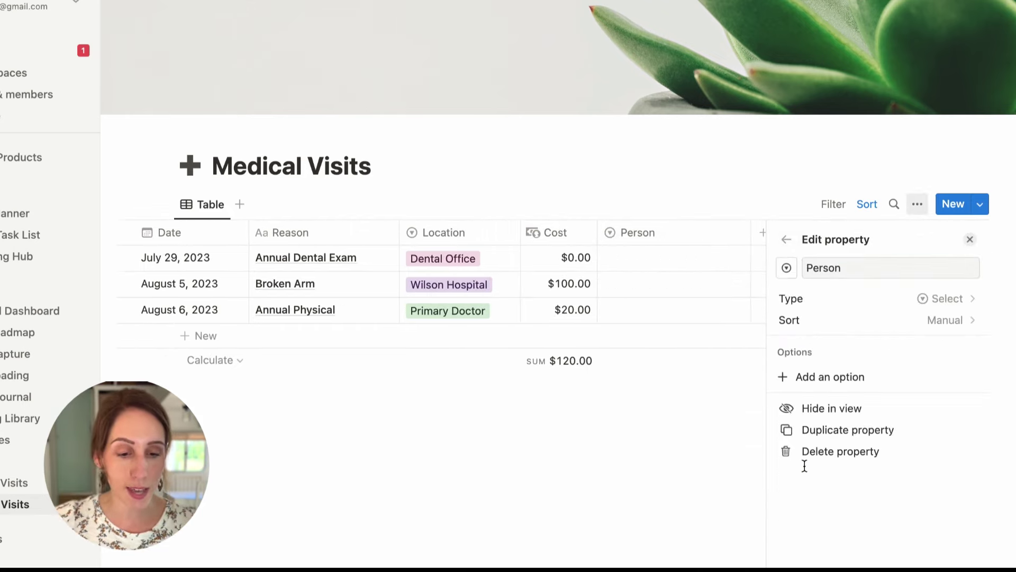
left_click(853, 377)
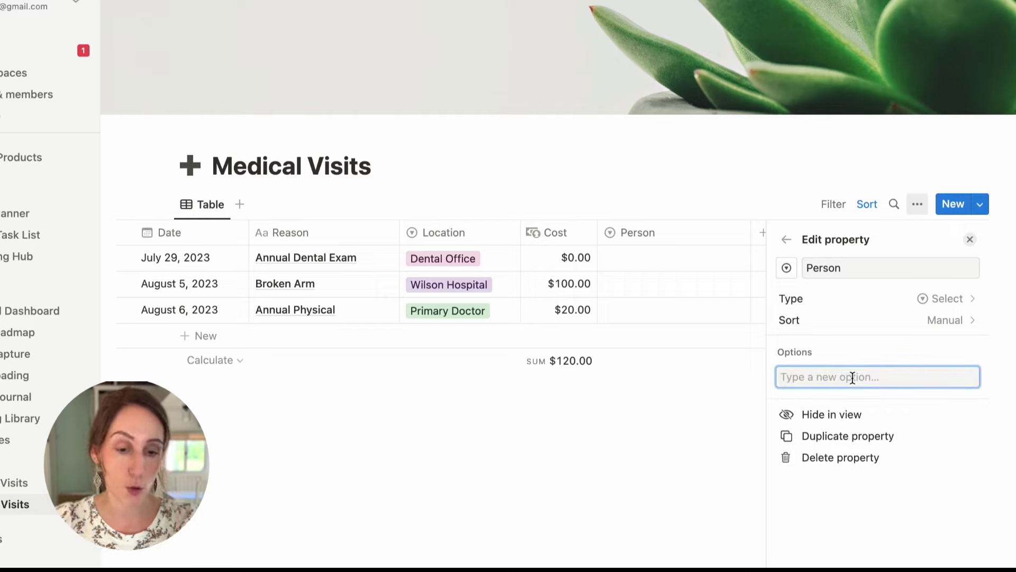
type("Kalyn")
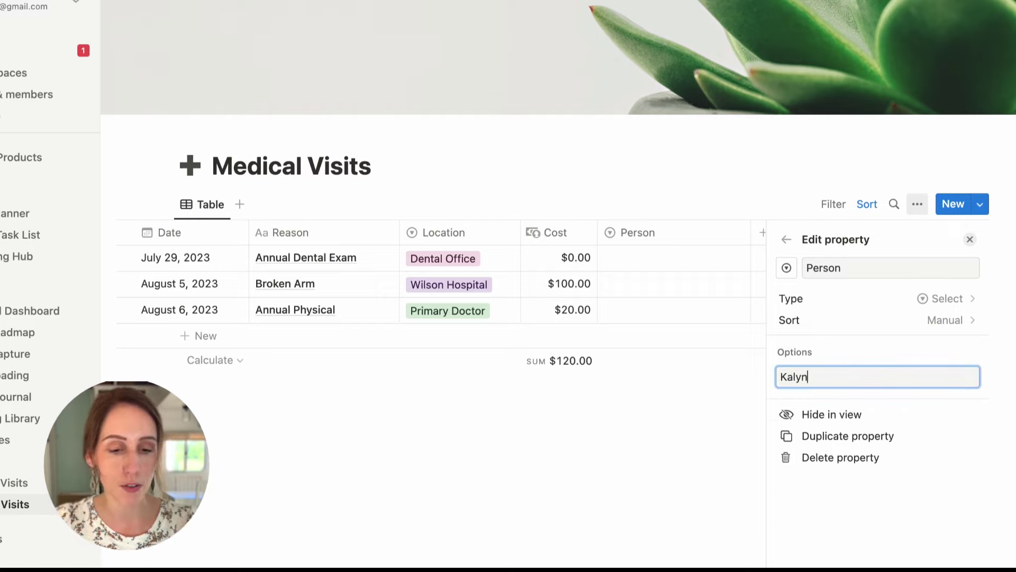
key("Return")
key("Escape")
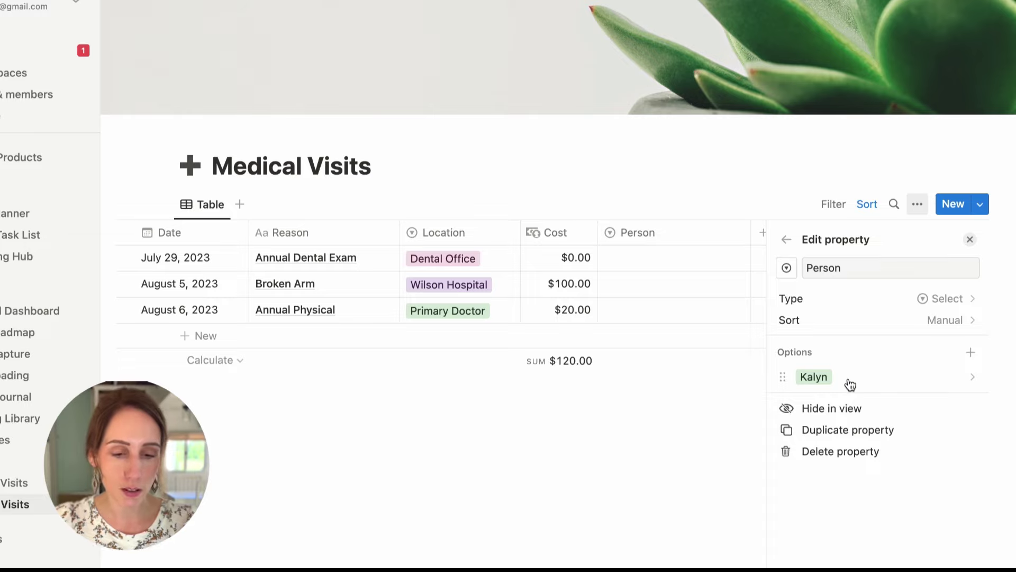
left_click(970, 352)
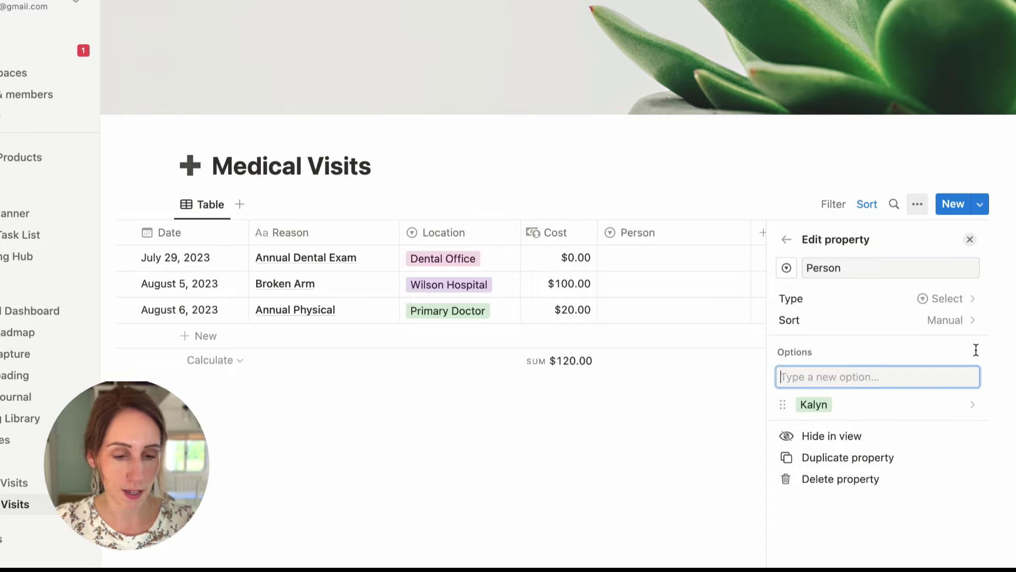
type("Joseph")
key("Return")
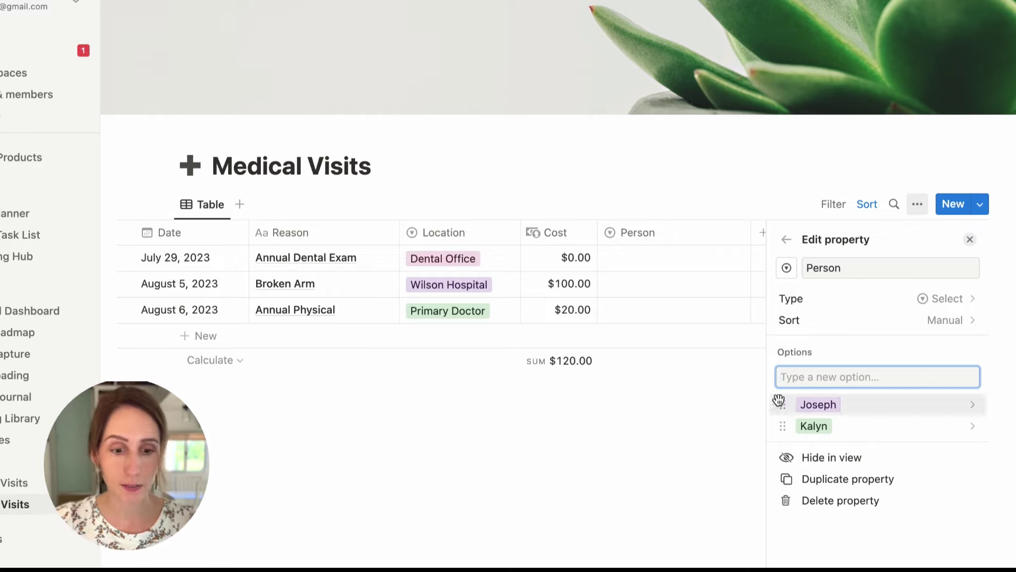
left_click(744, 418)
Assign Joseph to Annual Dental Exam and Broken Arm and Kalyn to Annual Physical, then narrow Person.
left_click(692, 257)
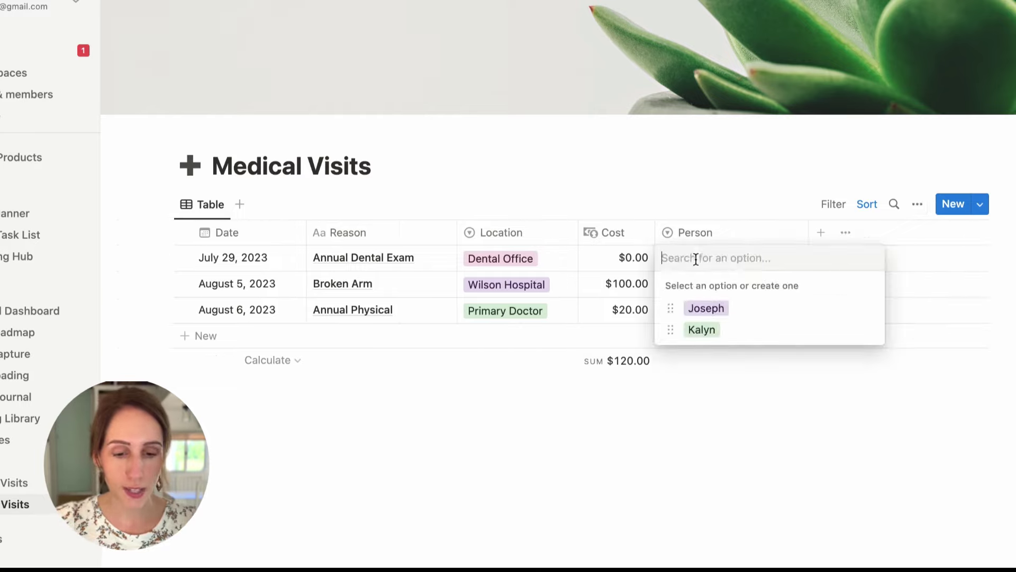
left_click(702, 309)
left_click(735, 290)
left_click(707, 337)
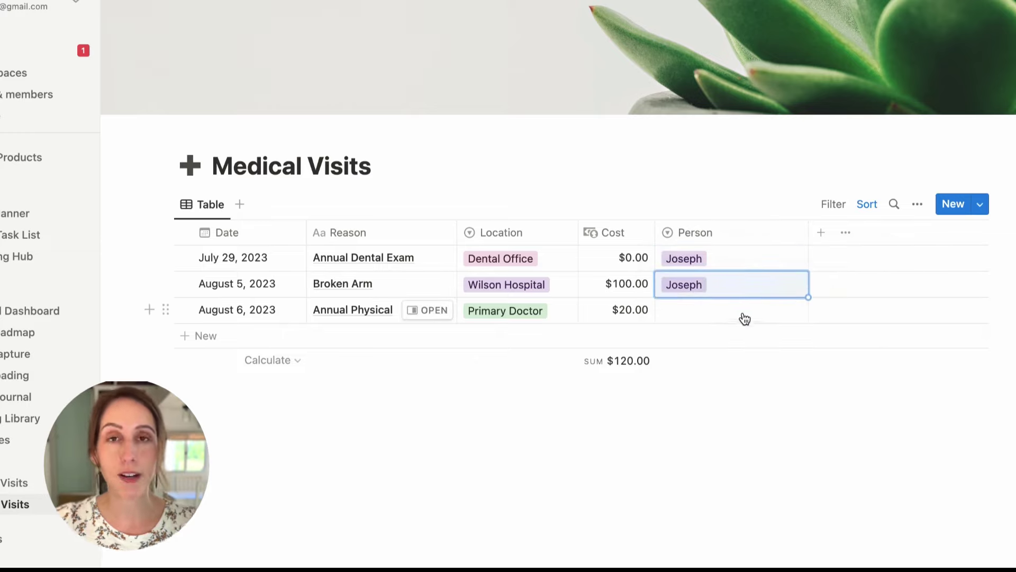
left_click(722, 316)
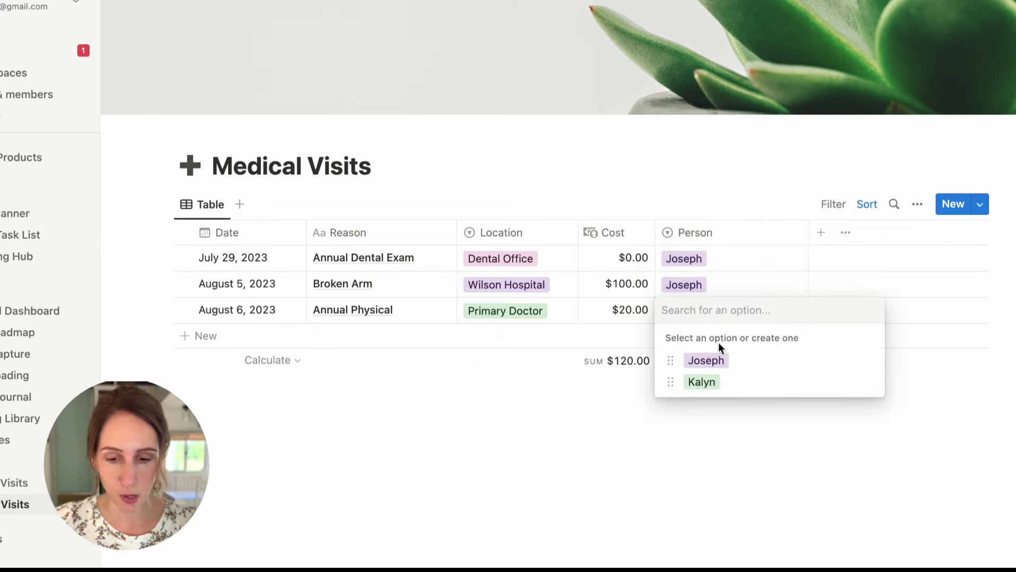
left_click(704, 382)
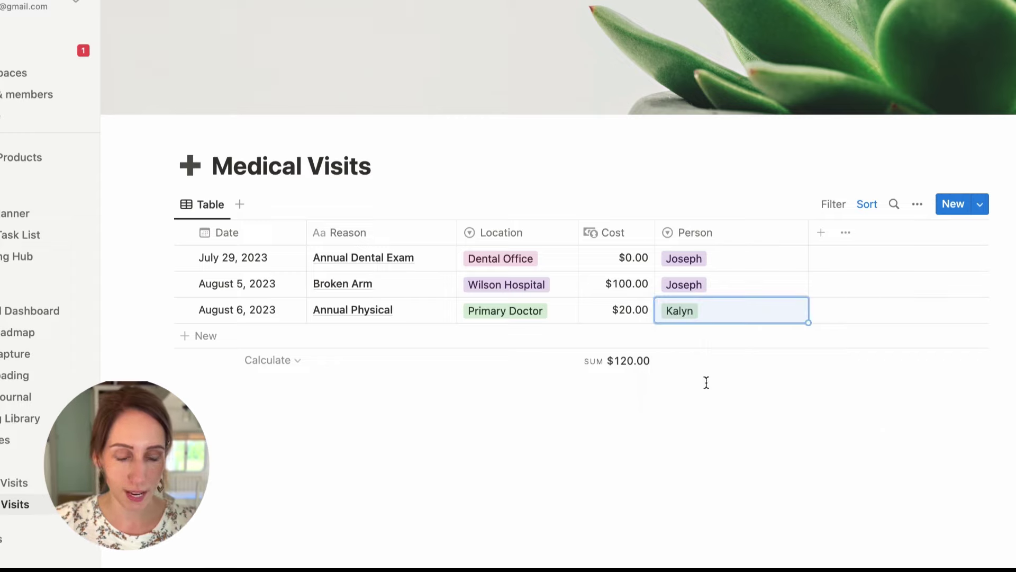
left_click_drag(808, 231, 738, 227)
left_click(692, 409)
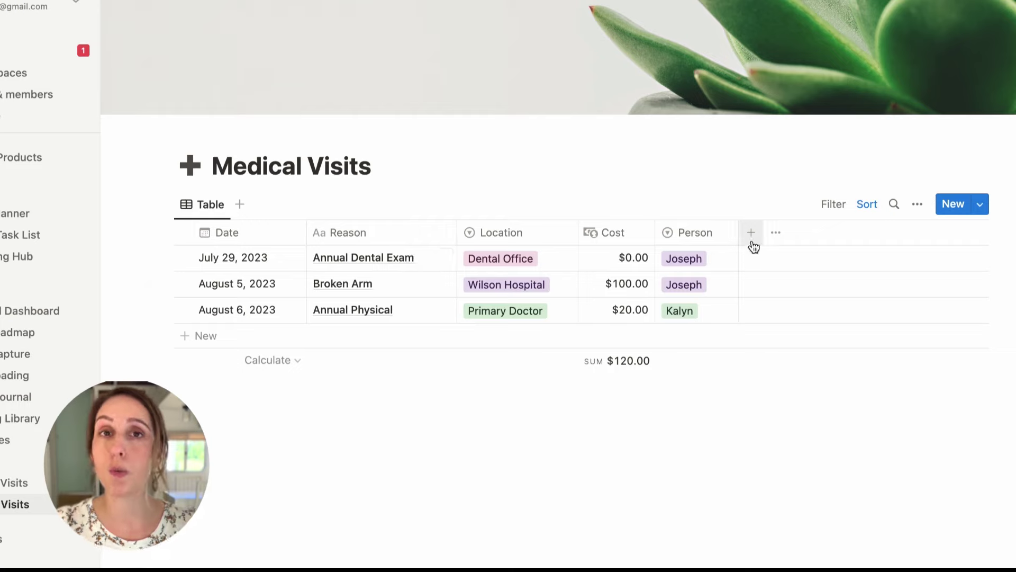
Add a Files & media property column after Person.
left_click(752, 238)
scroll(823, 371, "down", 4)
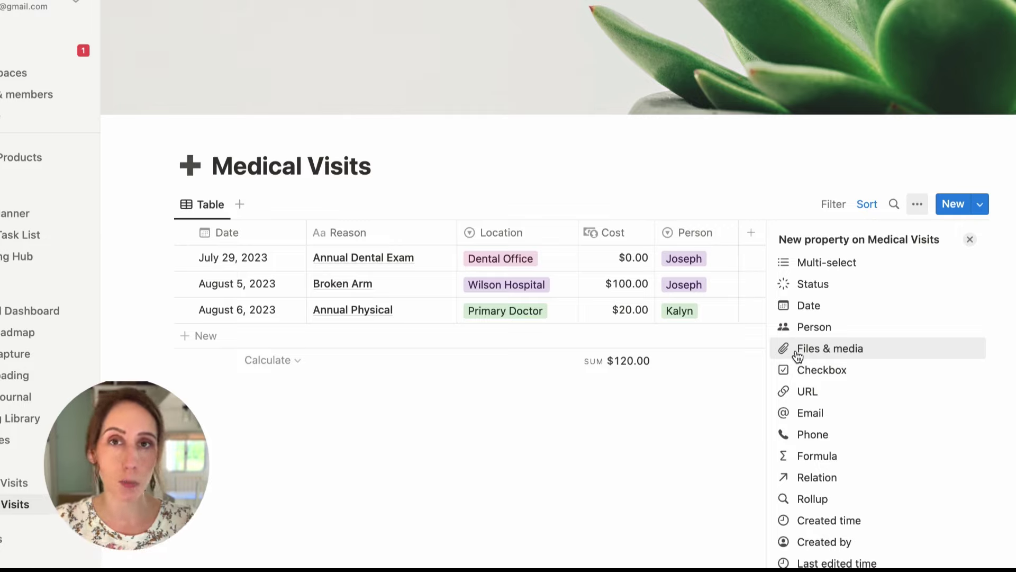
left_click(798, 351)
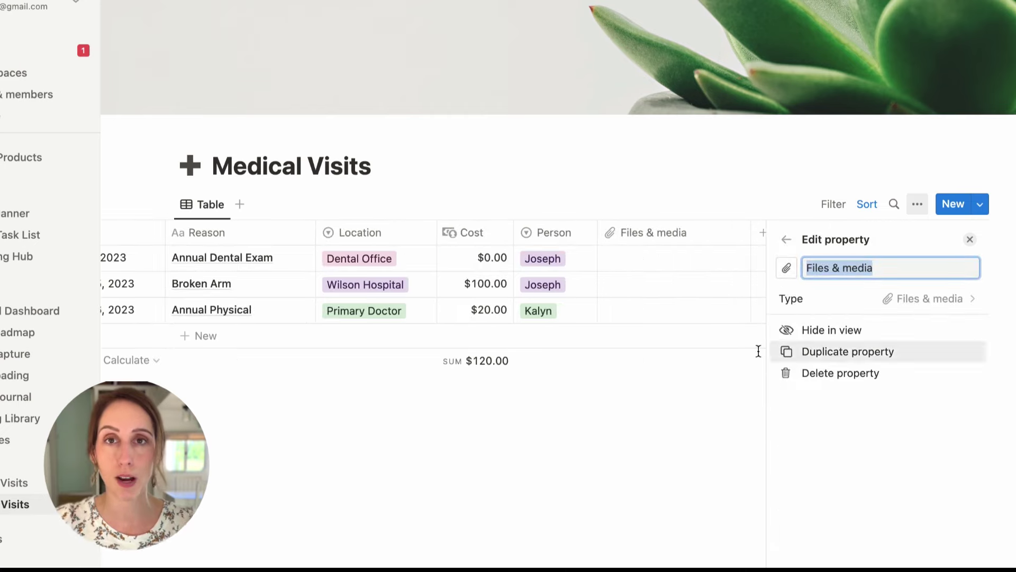
left_click(678, 425)
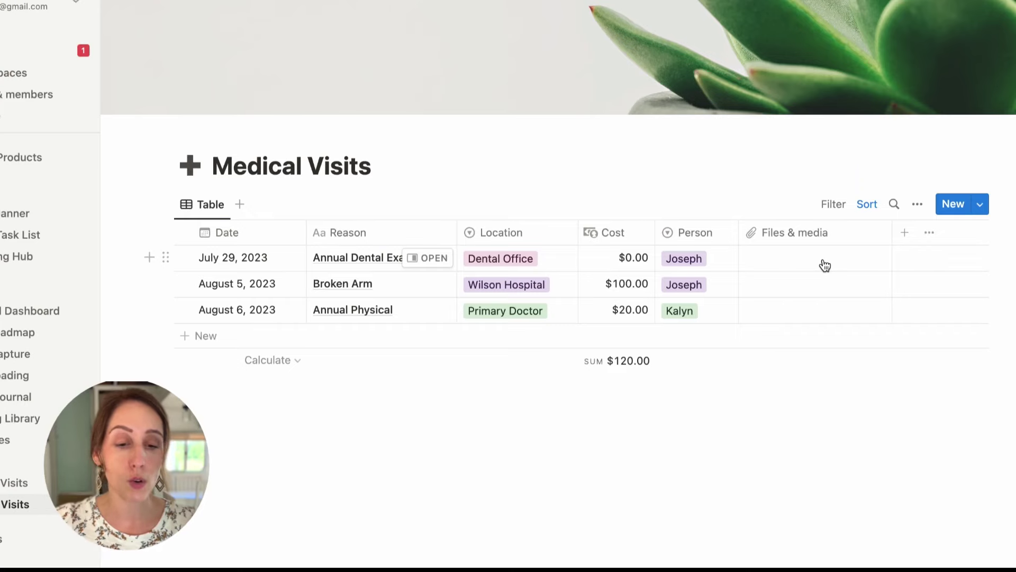
Preview and dismiss the upload box in the first visit's Files & media cell.
left_click(823, 259)
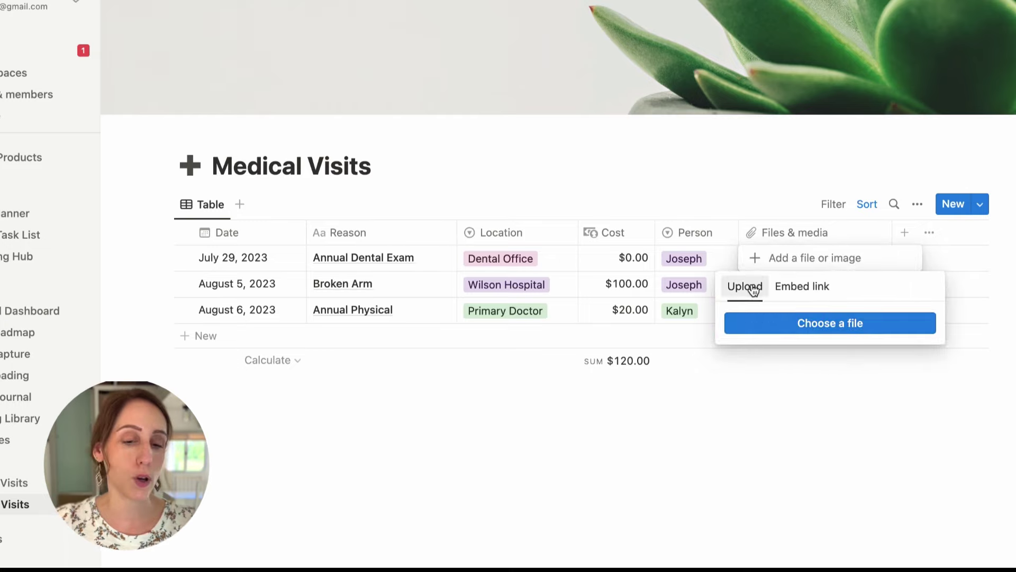
left_click(715, 401)
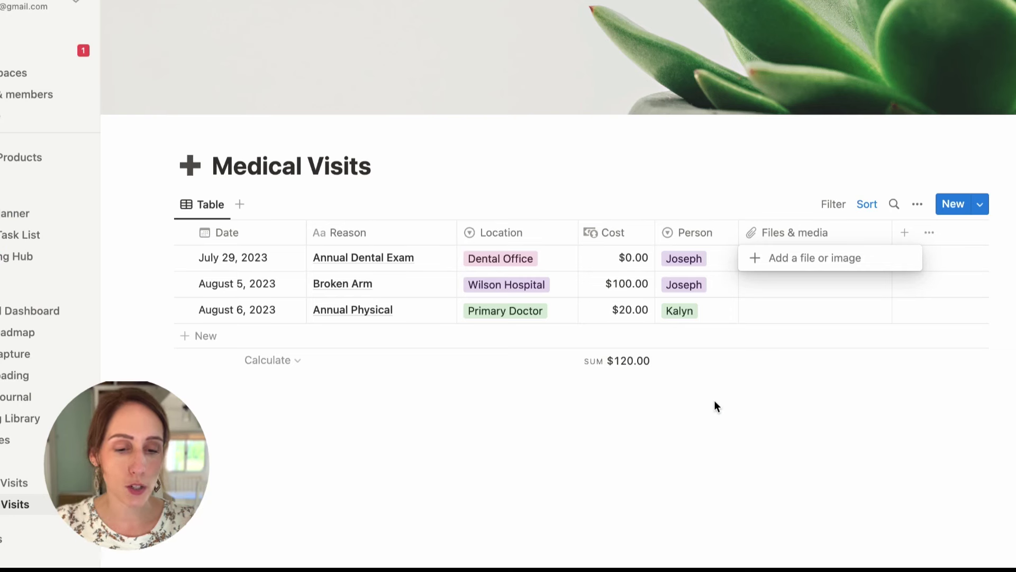
key("Escape")
Replace the Files & media column name with Documents.
left_click(821, 236)
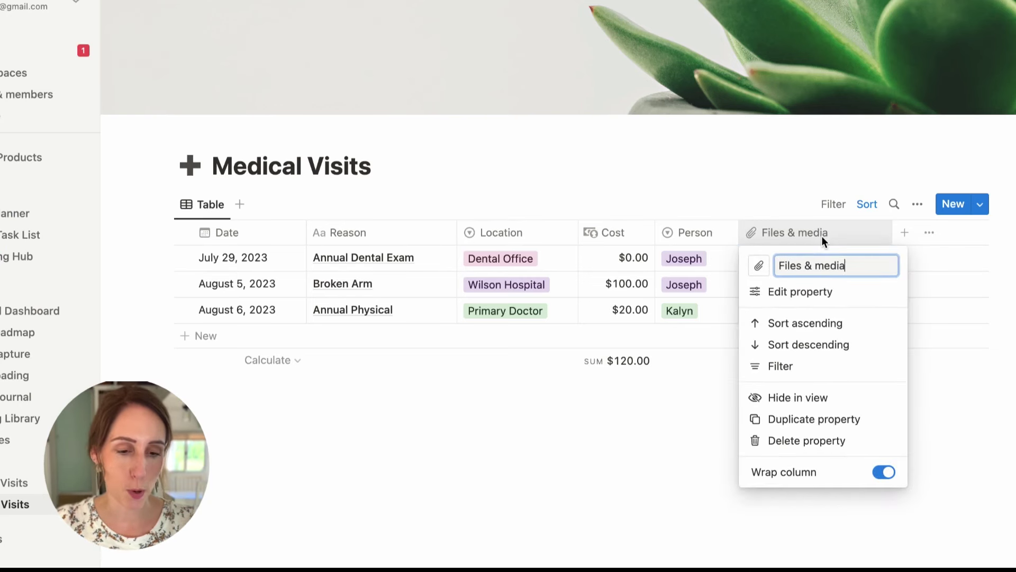
left_click_drag(851, 270, 776, 266)
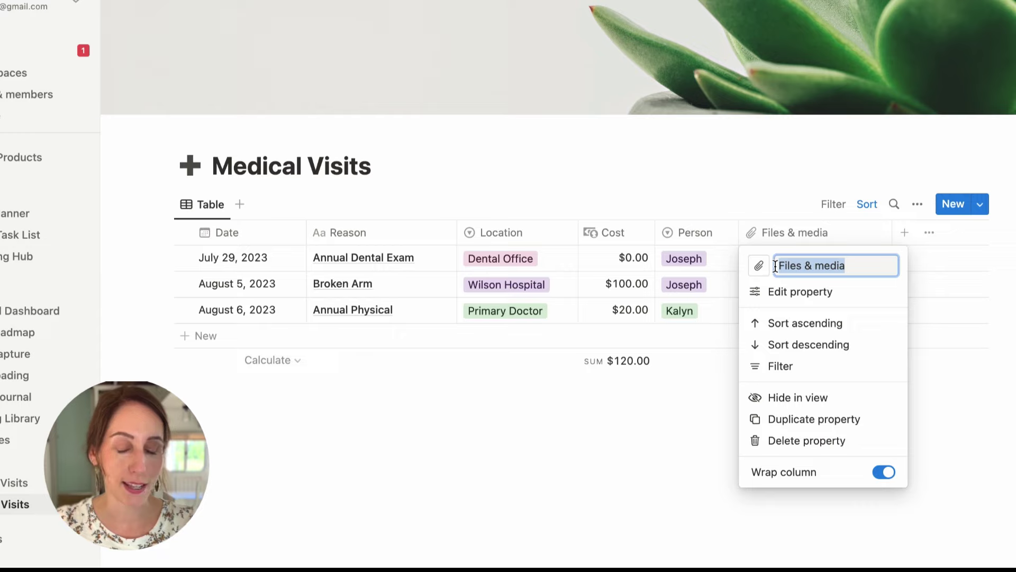
type("Doc")
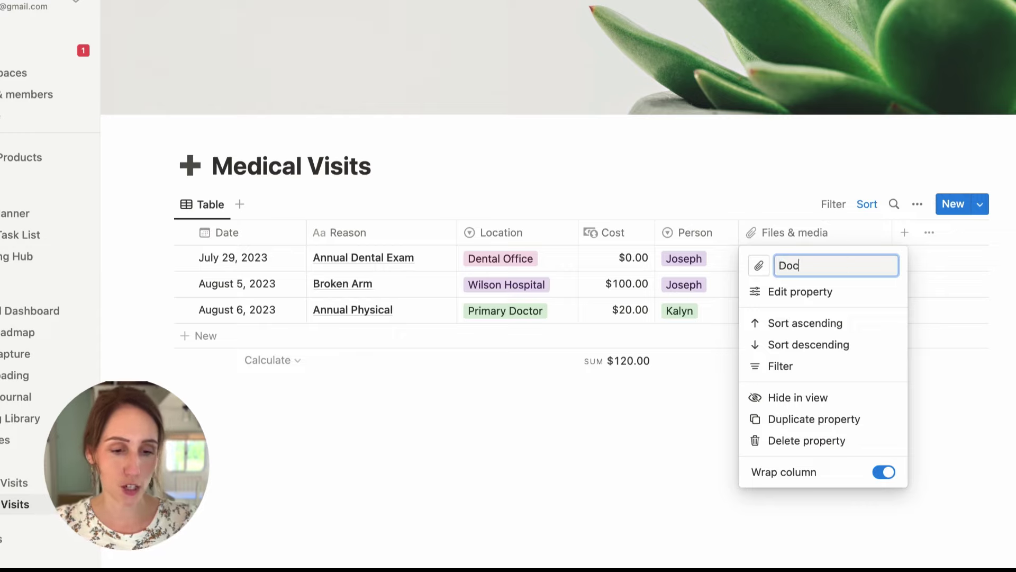
type("uments")
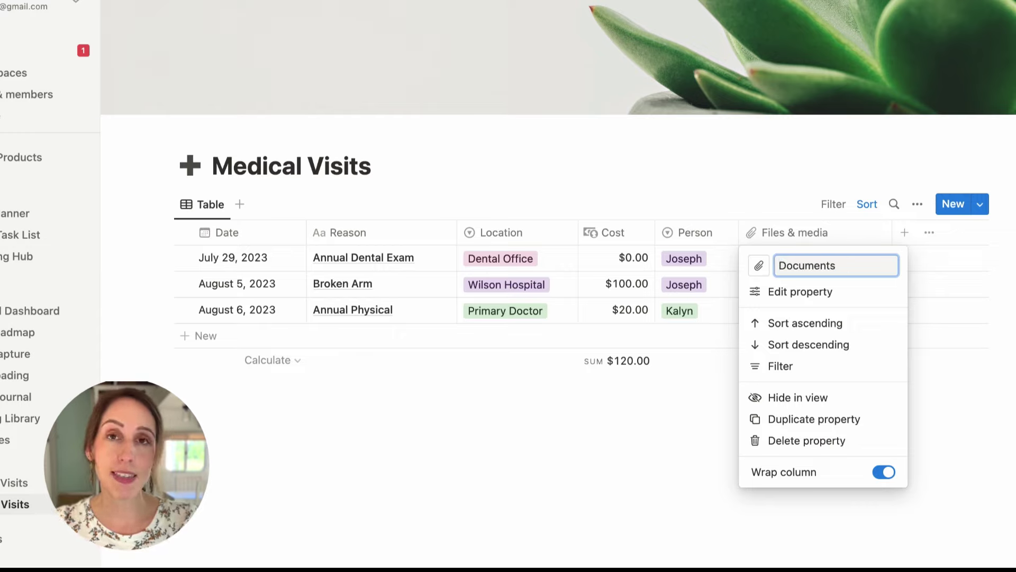
Confirm the Documents name, narrow that column, and add a Notes text column.
key("Return")
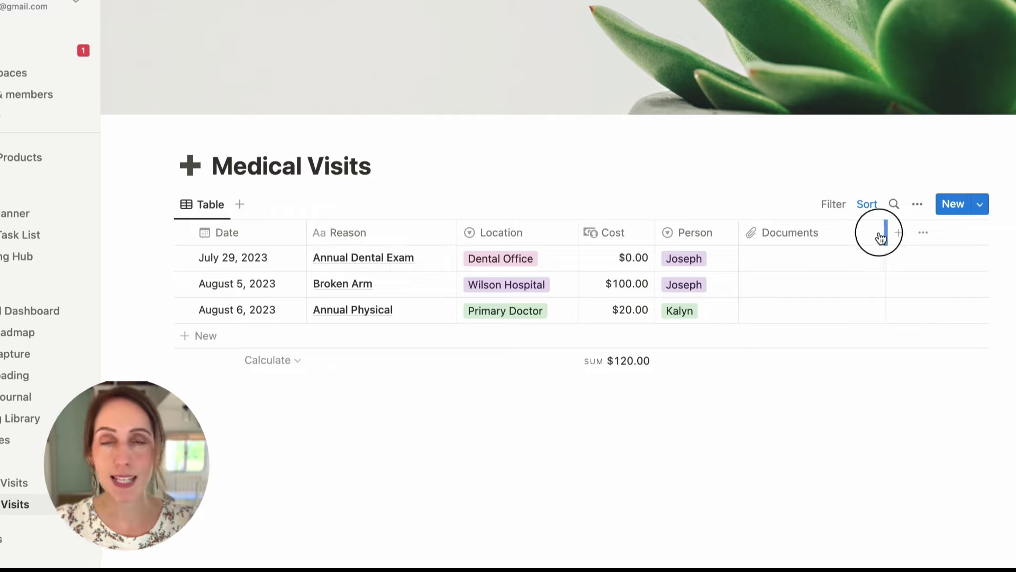
left_click_drag(882, 237, 853, 233)
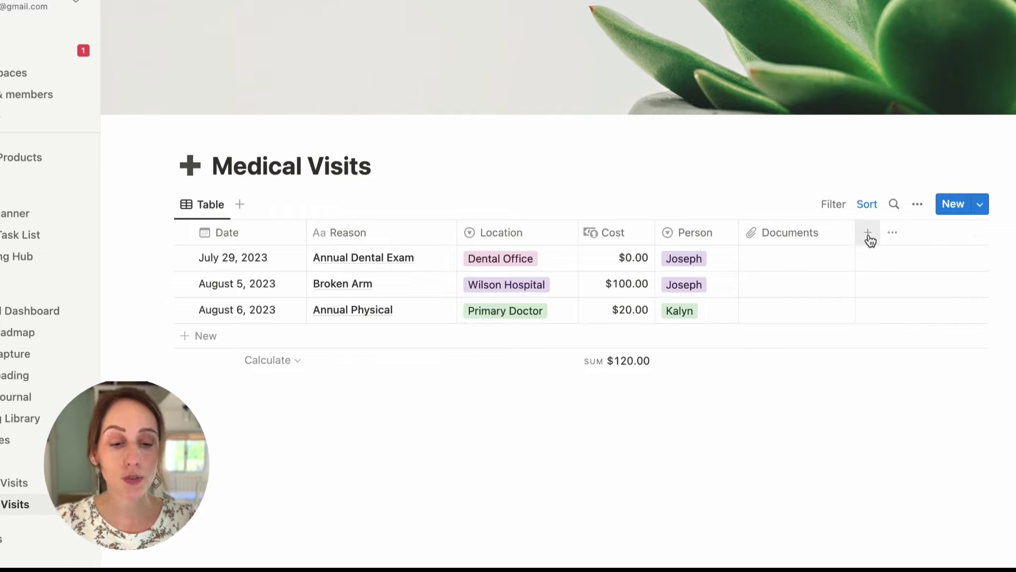
left_click(869, 234)
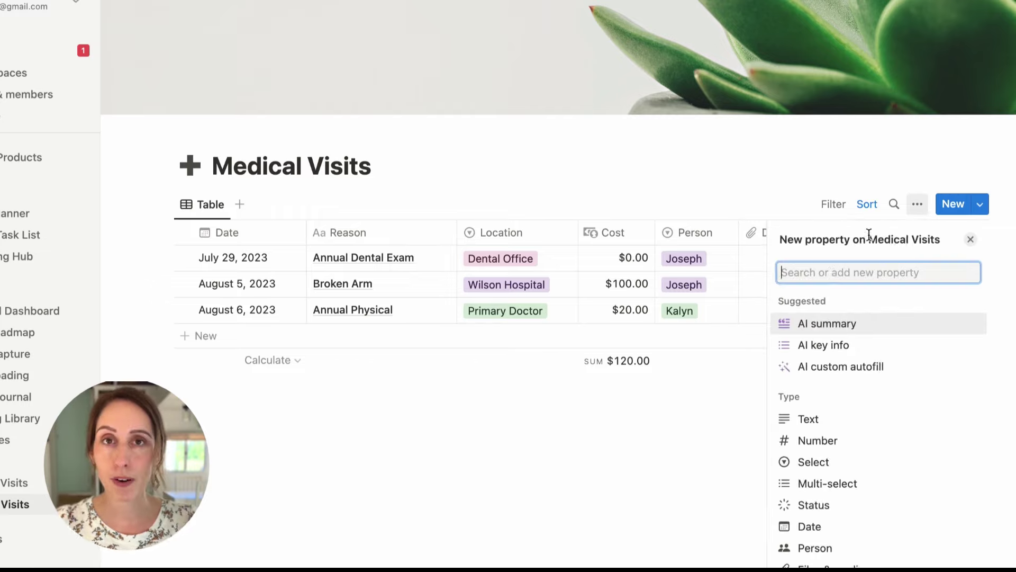
left_click(819, 422)
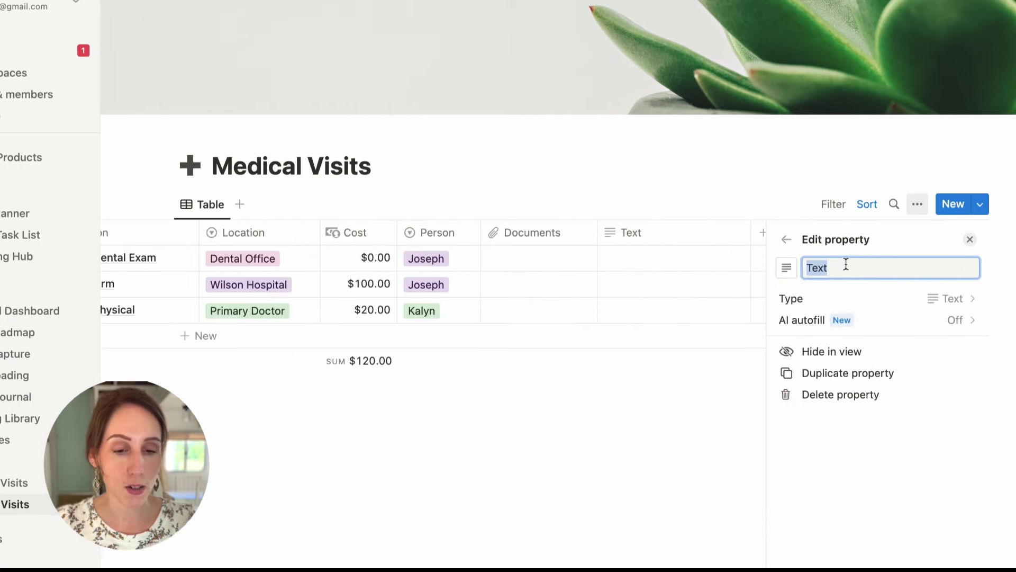
type("Notes")
left_click(762, 185)
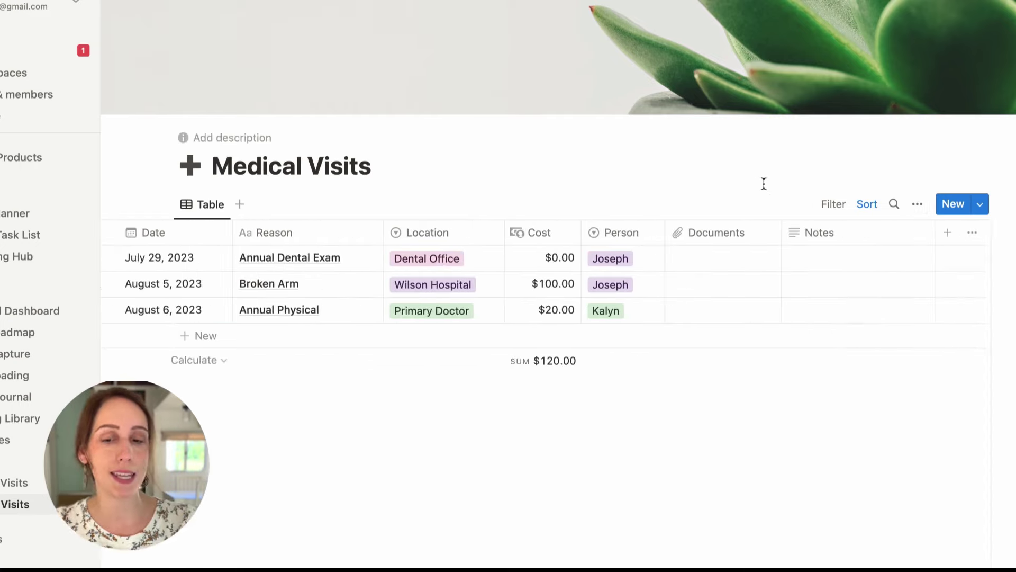
Enter 'Weird rash' as the Annual Physical visit's note.
scroll(829, 337, "left", 3)
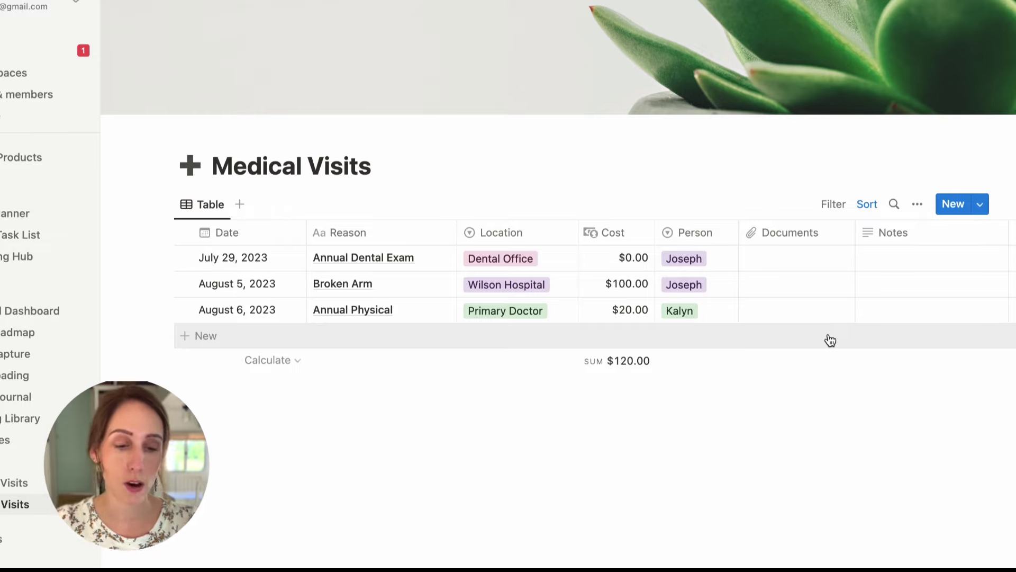
left_click(910, 309)
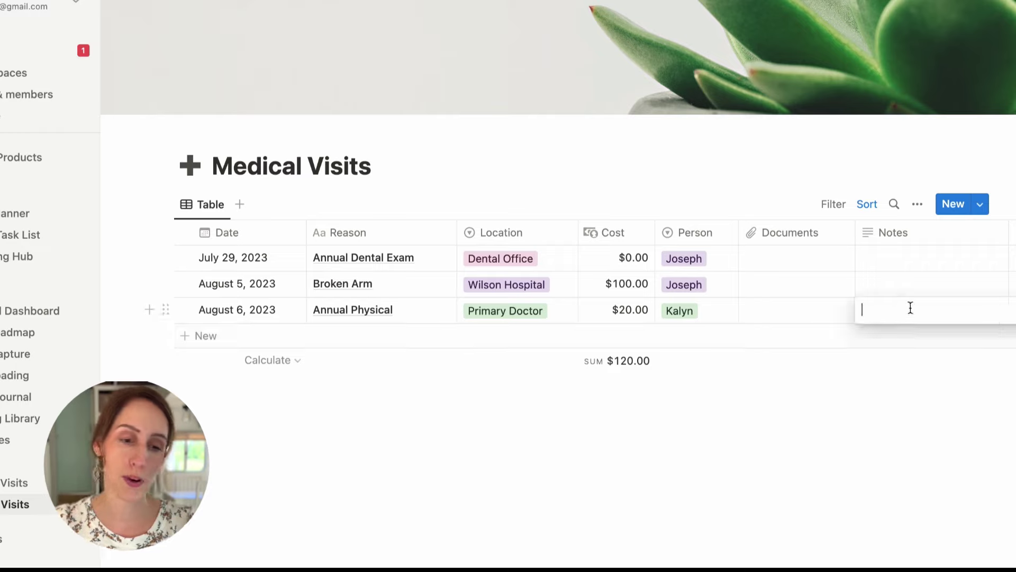
type("Weird rash")
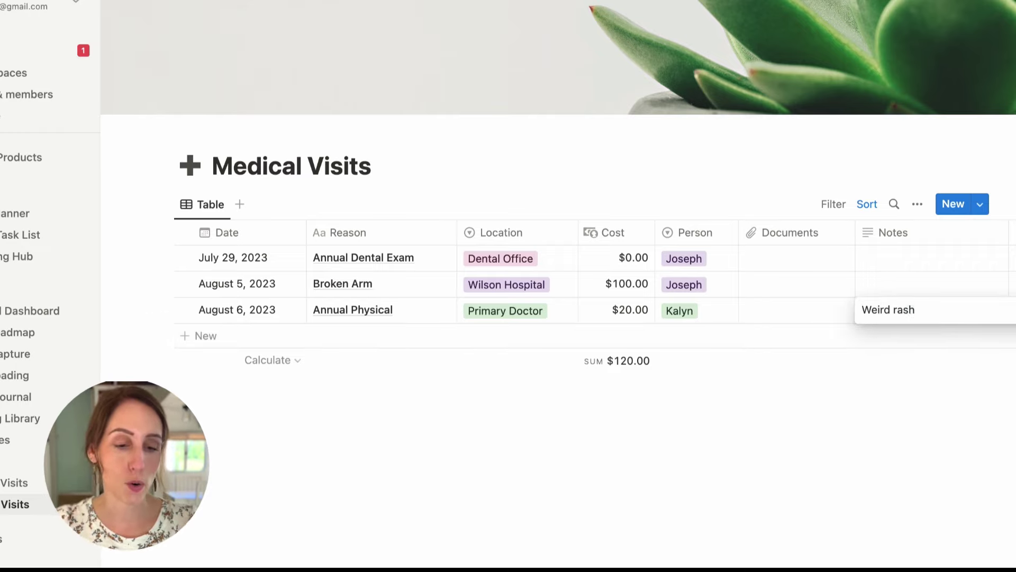
key("Escape")
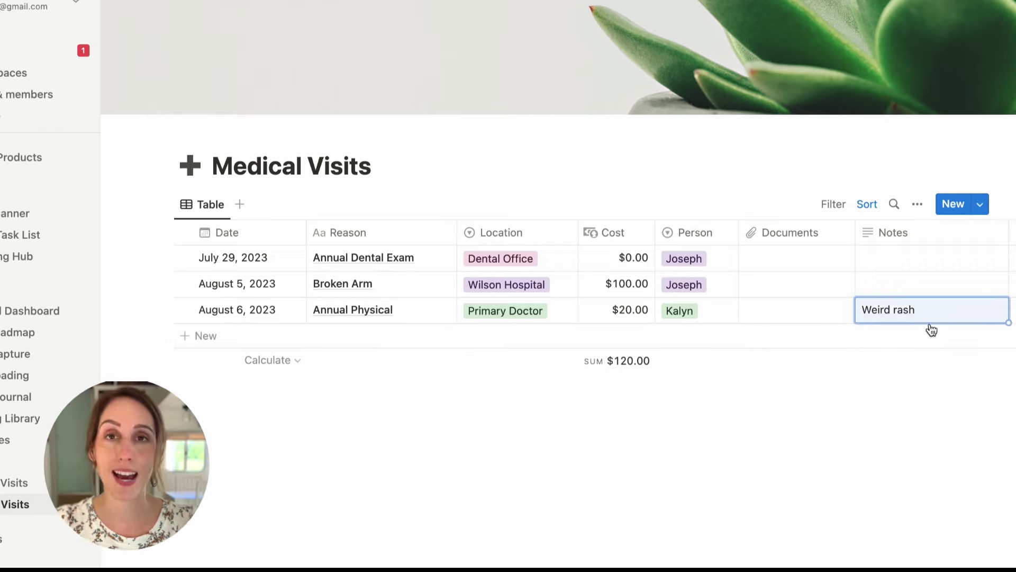
left_click(923, 396)
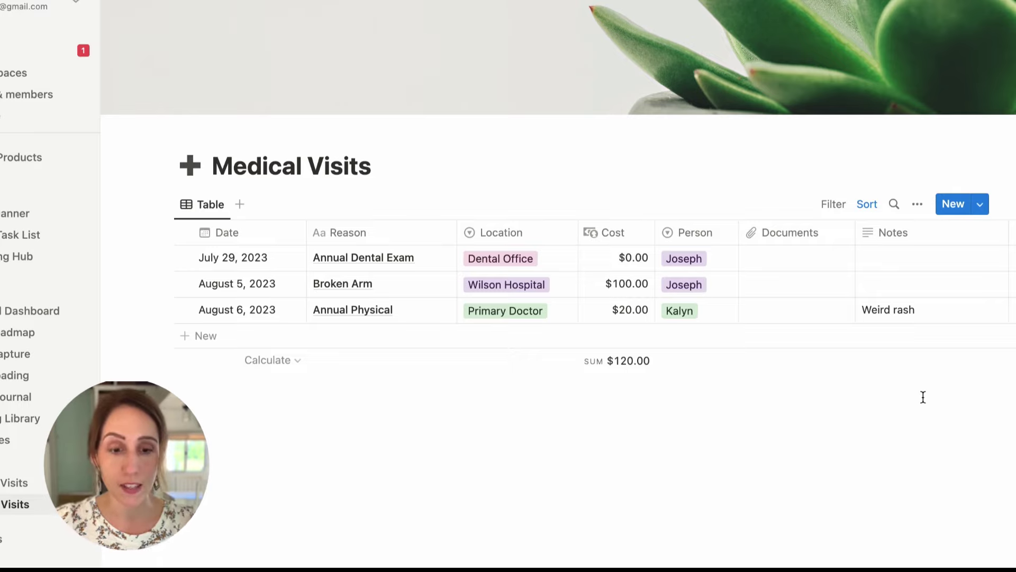
mouse_move(284, 263)
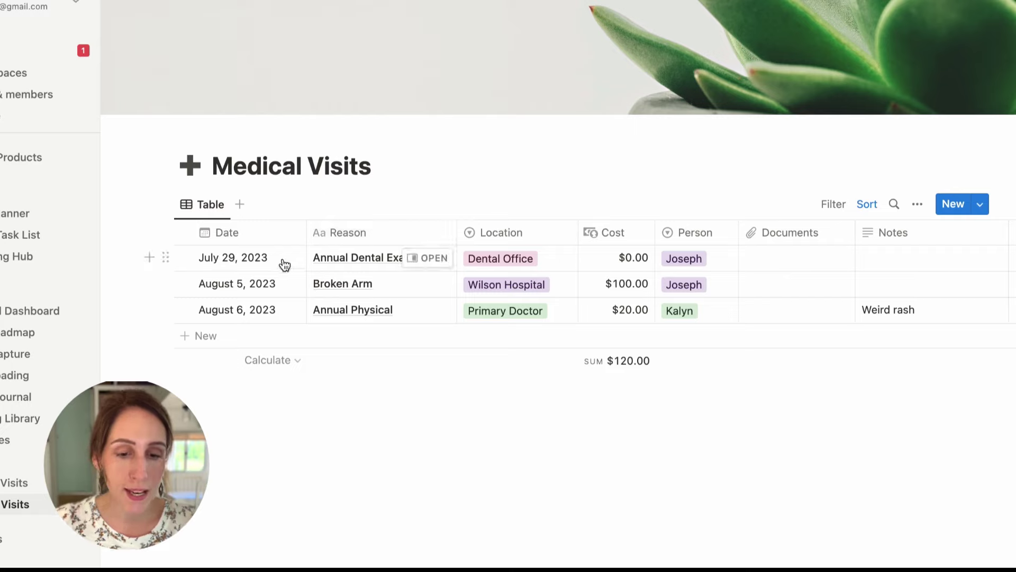
left_click(434, 258)
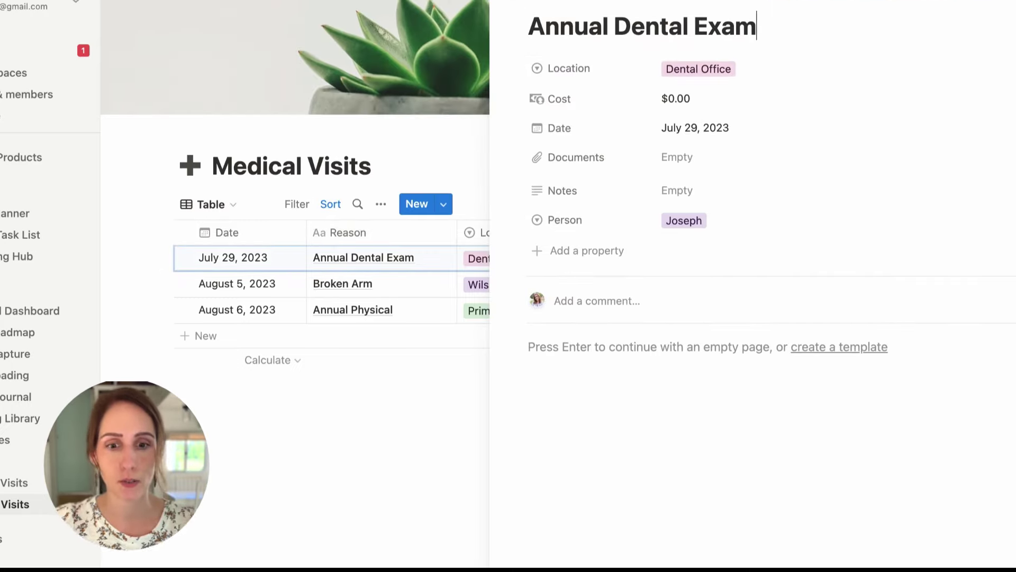
key("Escape")
left_click(789, 233)
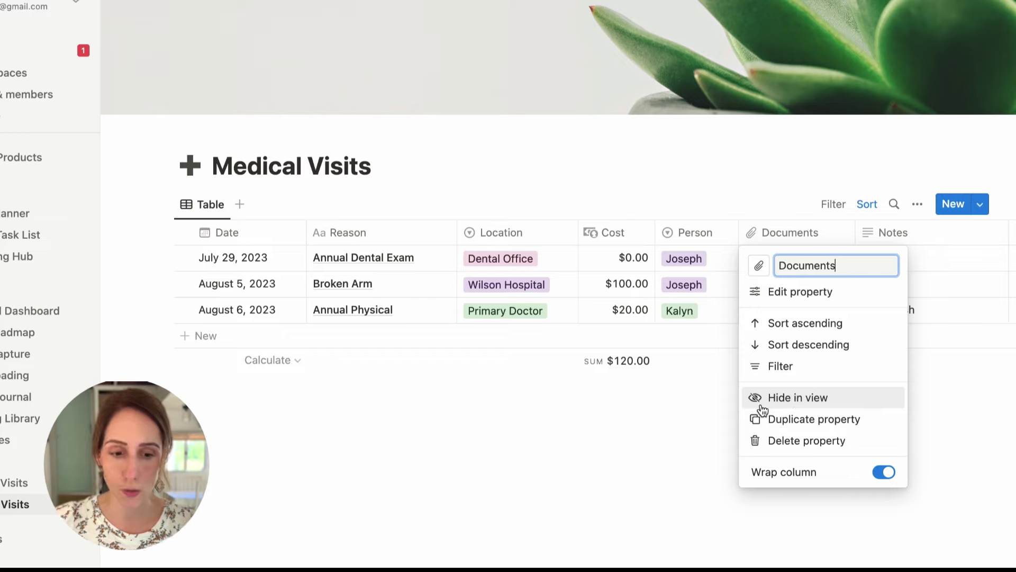
left_click(917, 206)
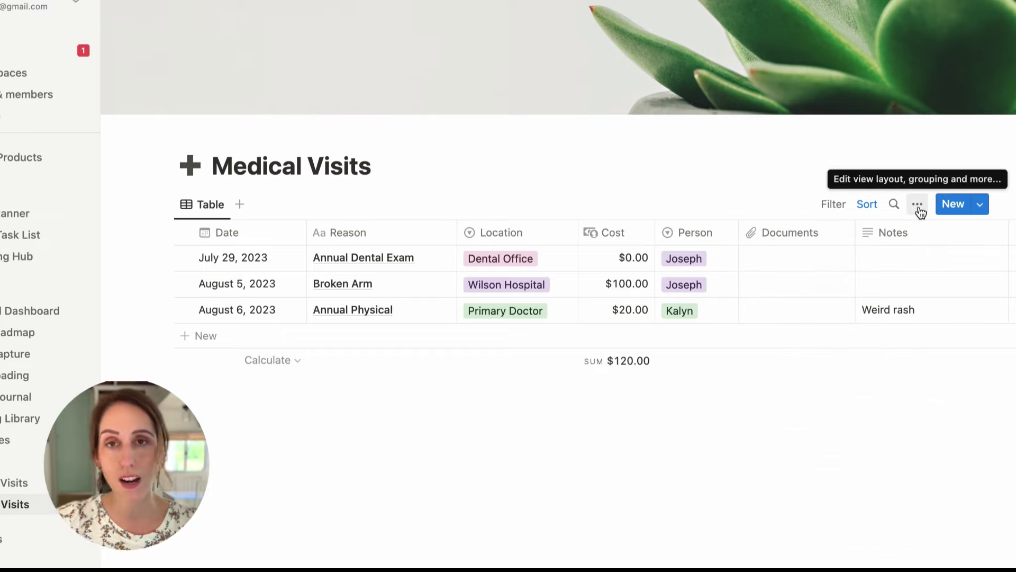
Hide the Documents column through the view's Properties visibility list.
left_click(920, 209)
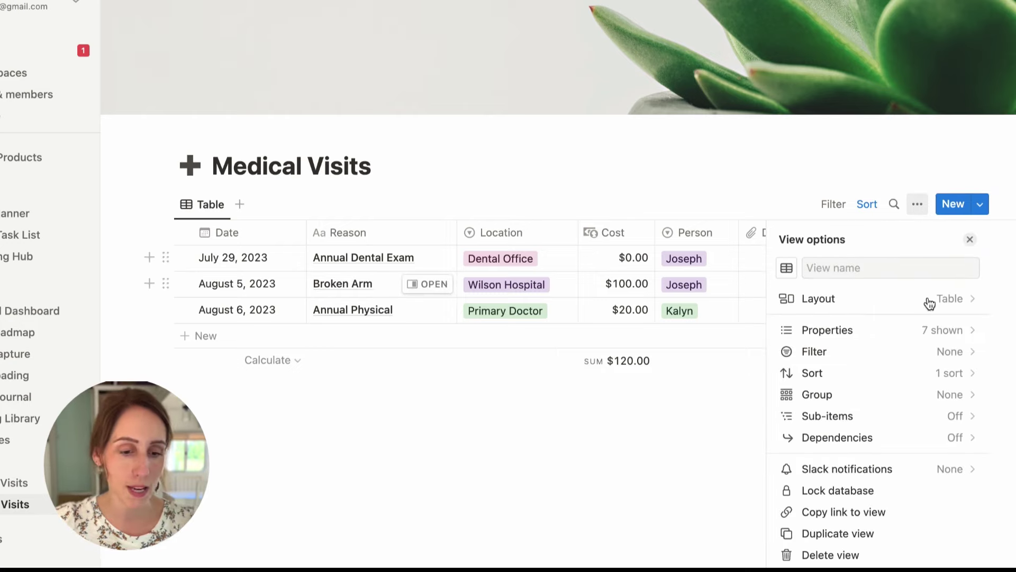
left_click(925, 334)
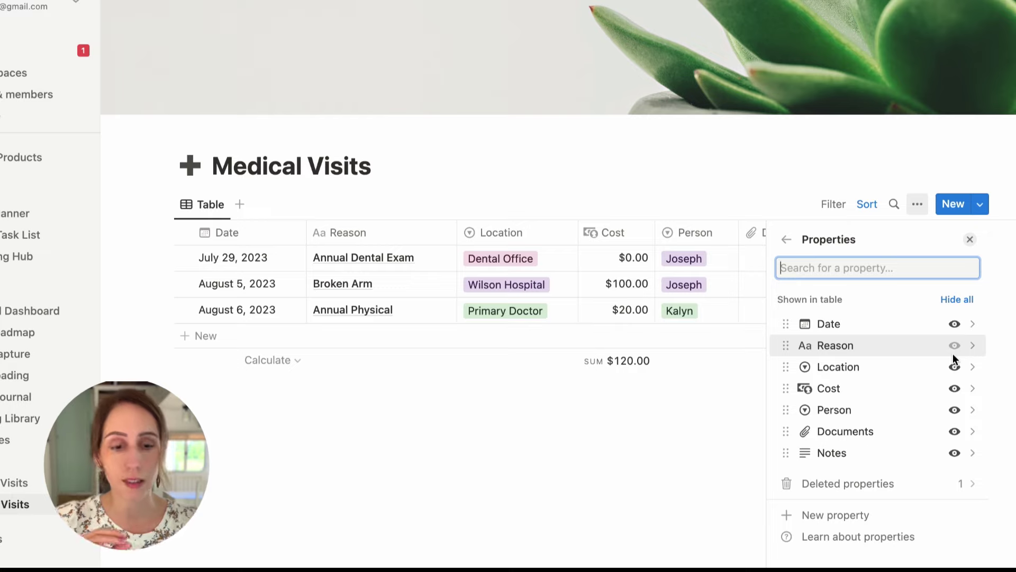
left_click(955, 432)
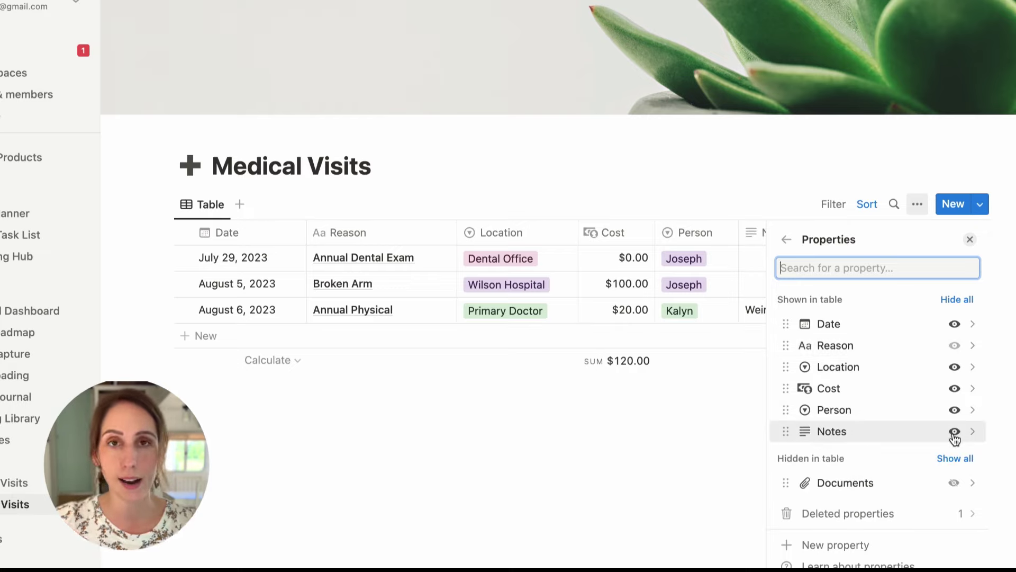
left_click(710, 459)
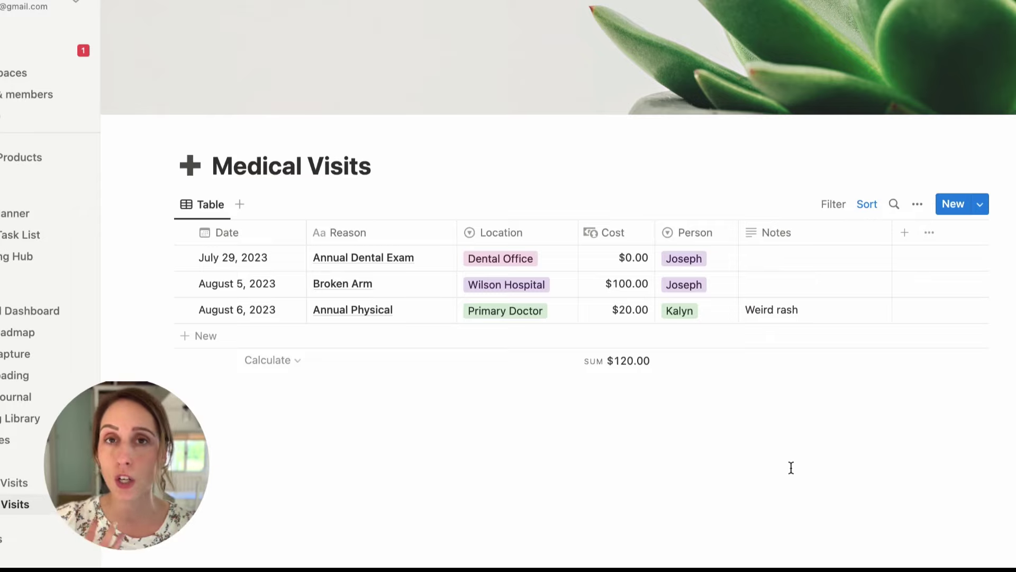
Add a second table view to the Medical Visits database.
left_click(896, 207)
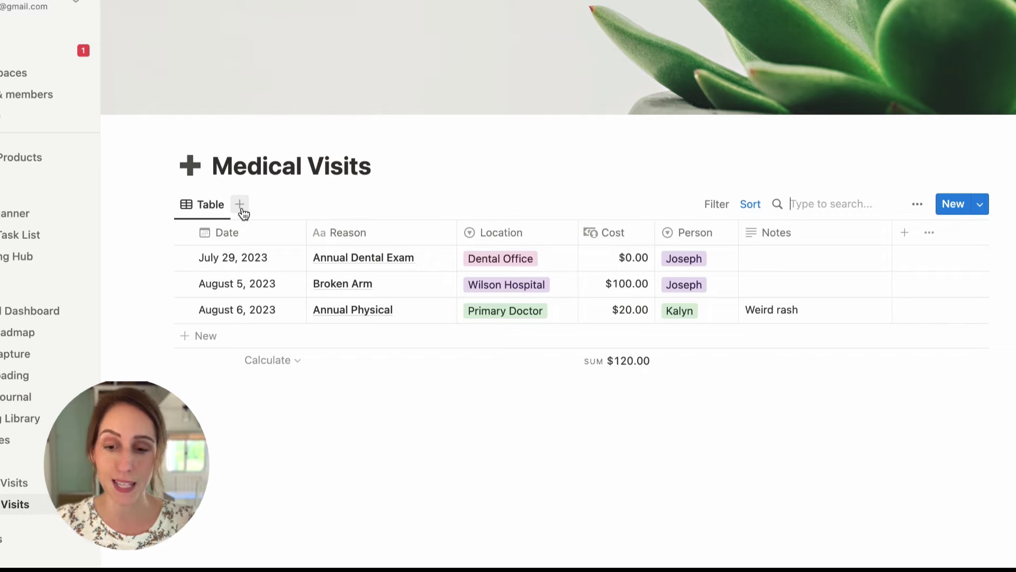
left_click(240, 205)
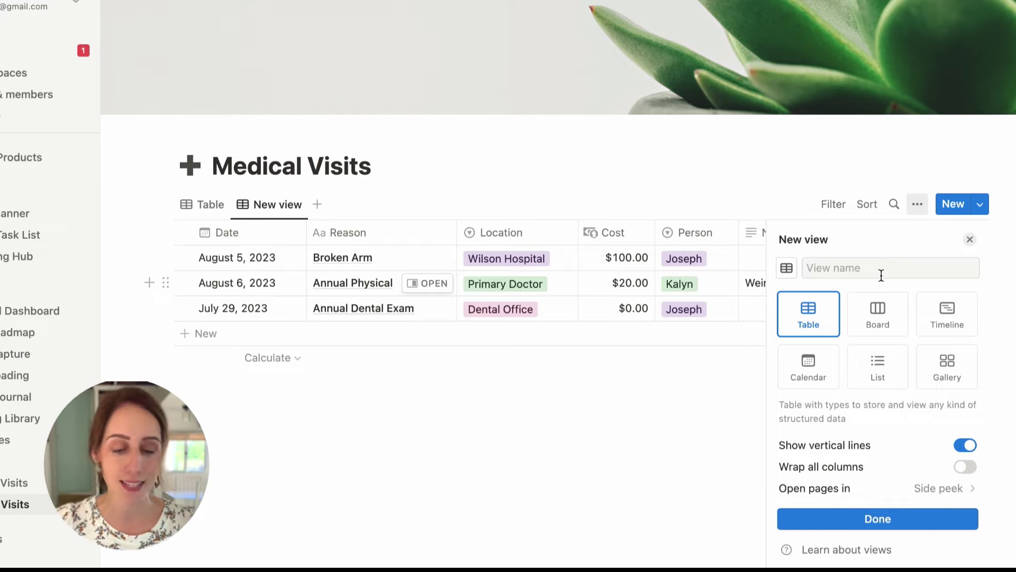
Name the new view Dental and give it a tooth icon.
left_click(862, 270)
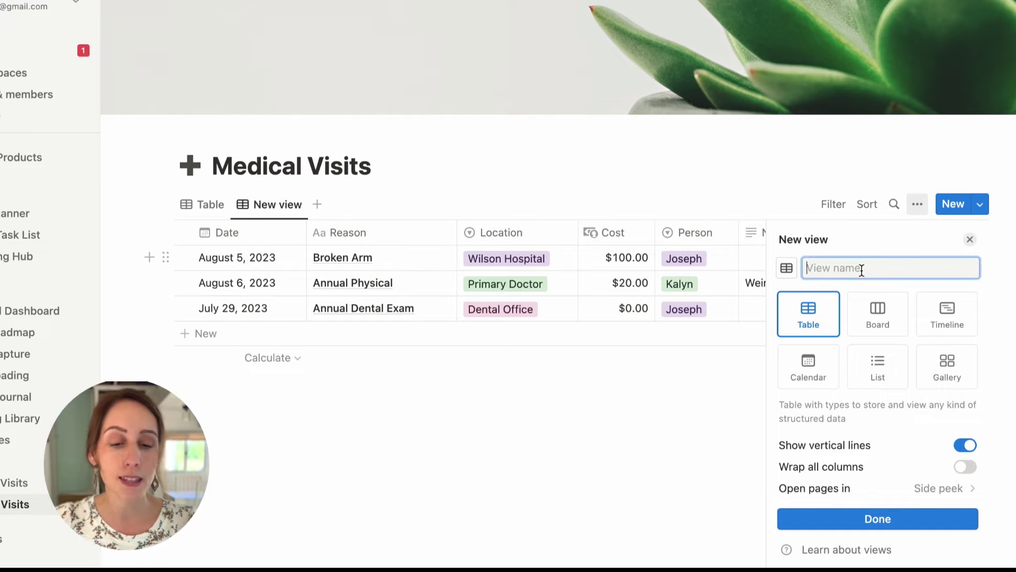
type("Dental")
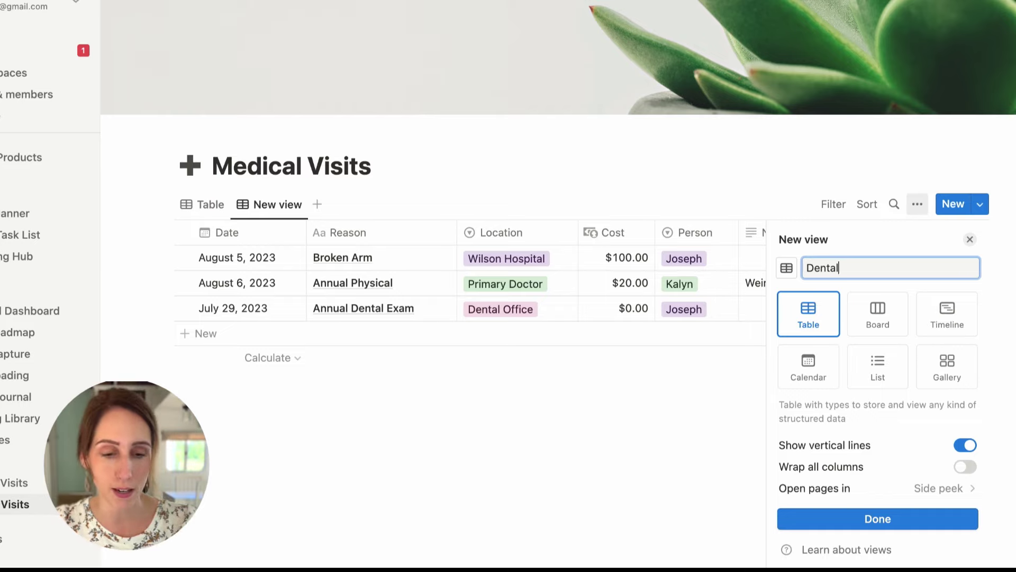
left_click(787, 267)
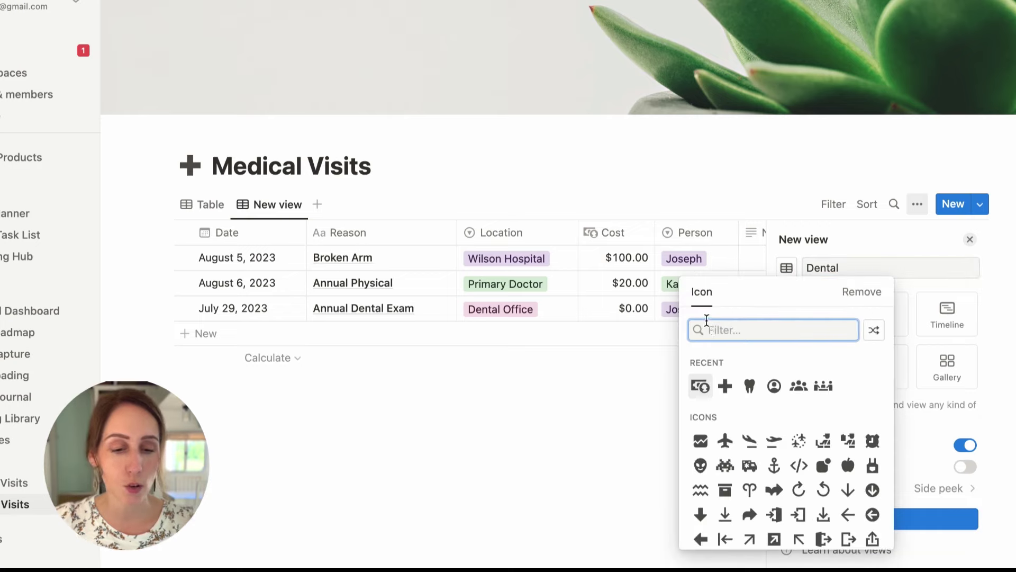
left_click(750, 386)
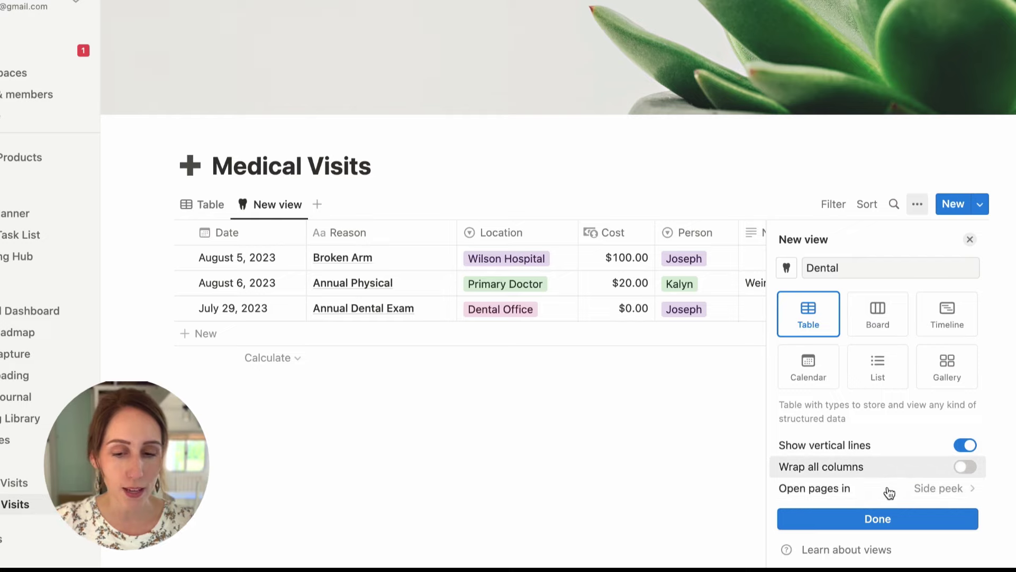
left_click(851, 521)
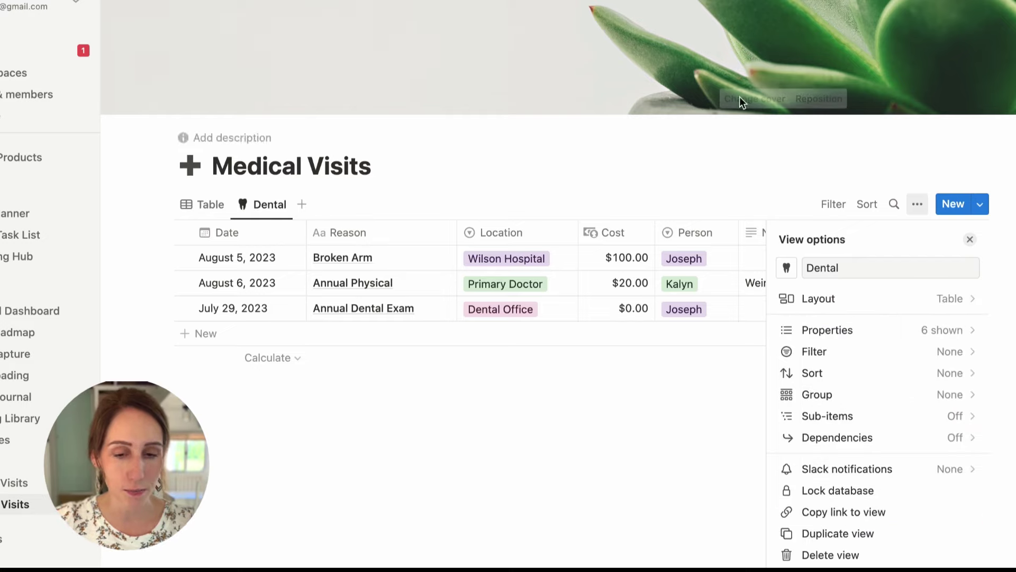
left_click(799, 195)
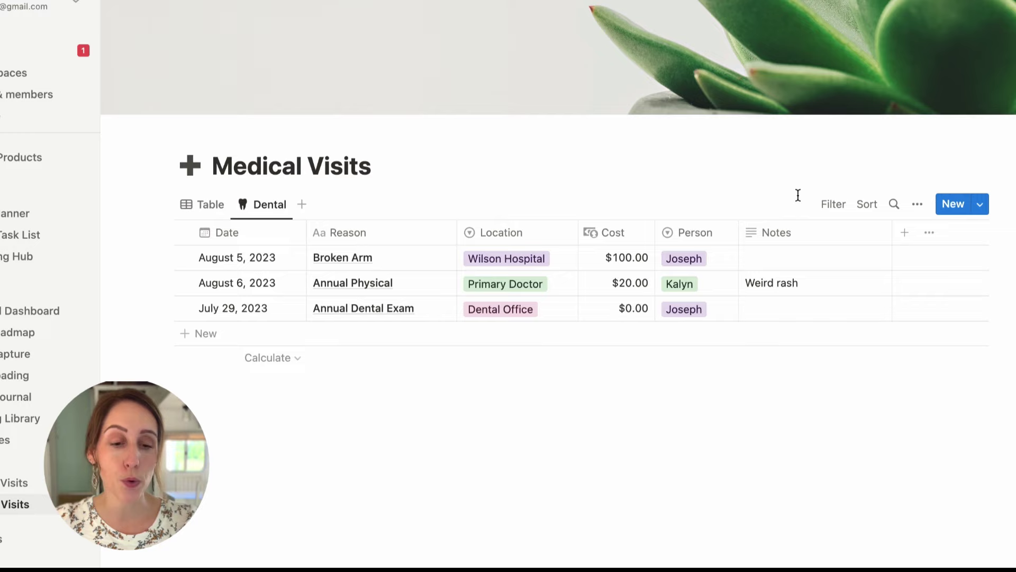
Filter the Dental view to Location Dental Office.
left_click(835, 206)
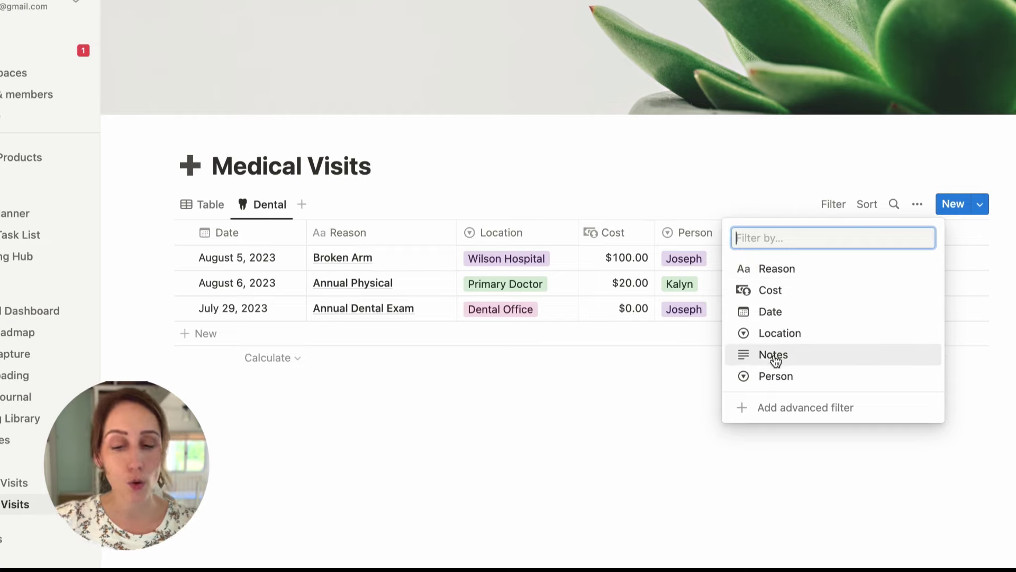
left_click(775, 337)
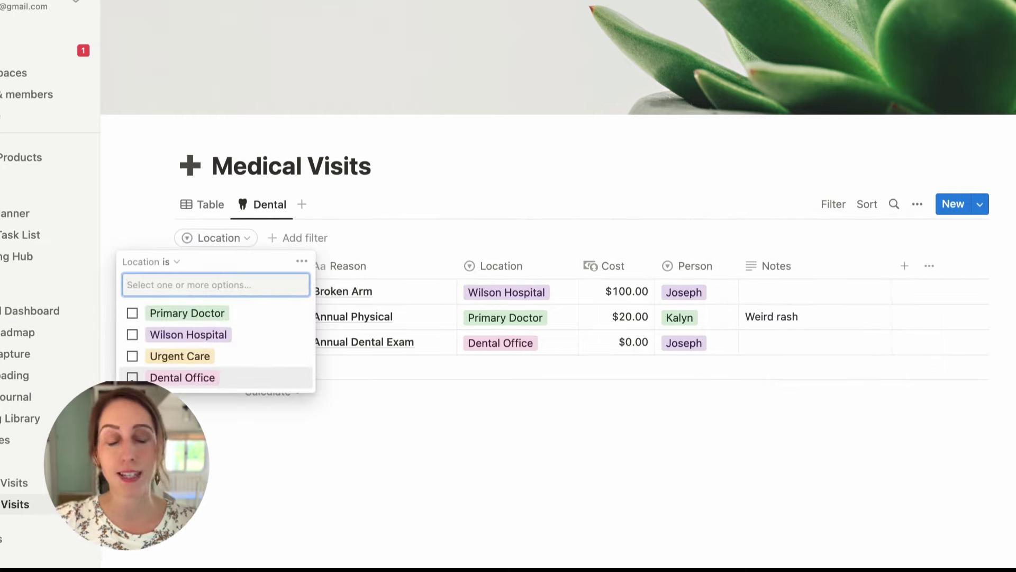
left_click(183, 377)
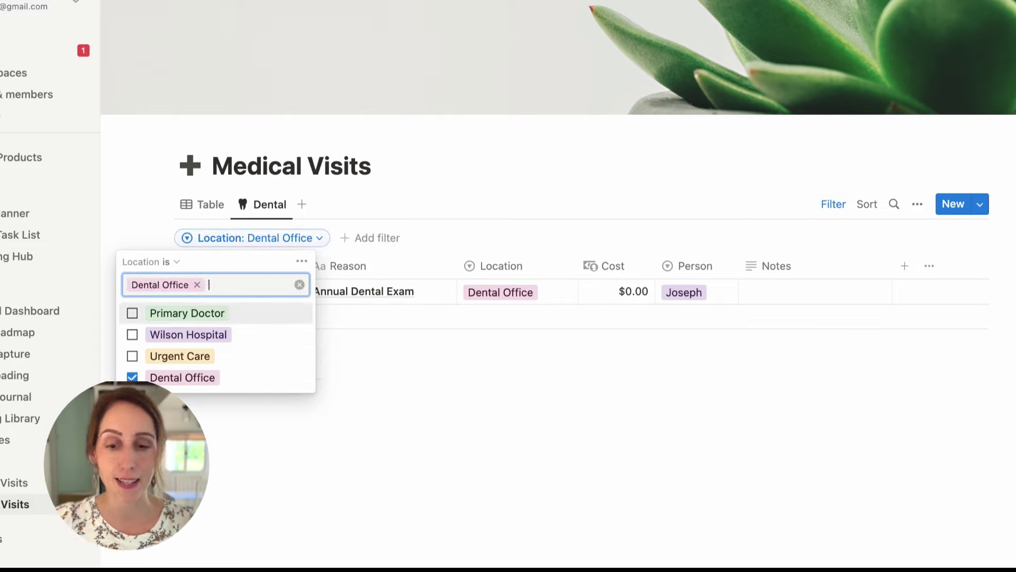
left_click(441, 424)
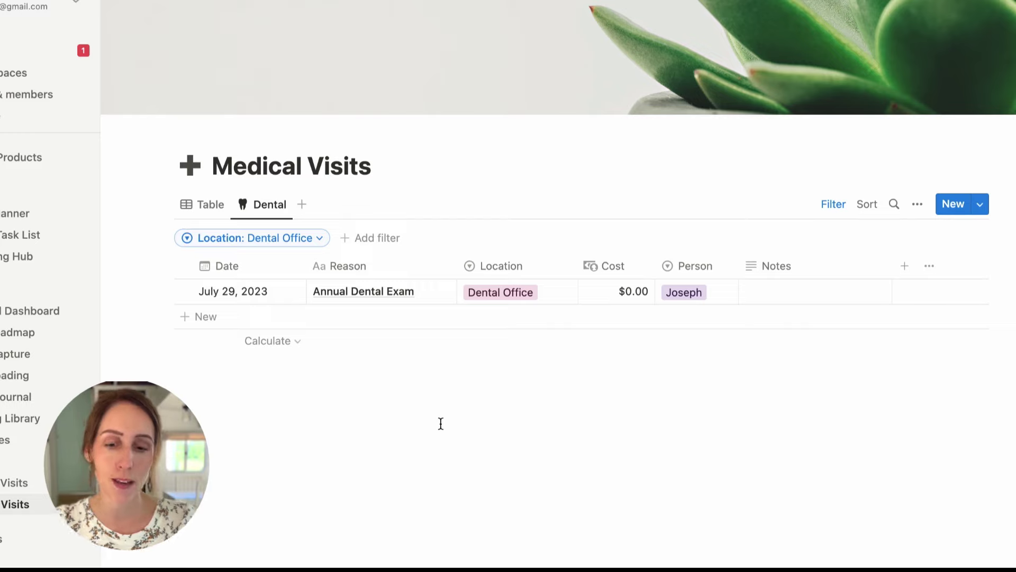
left_click(830, 204)
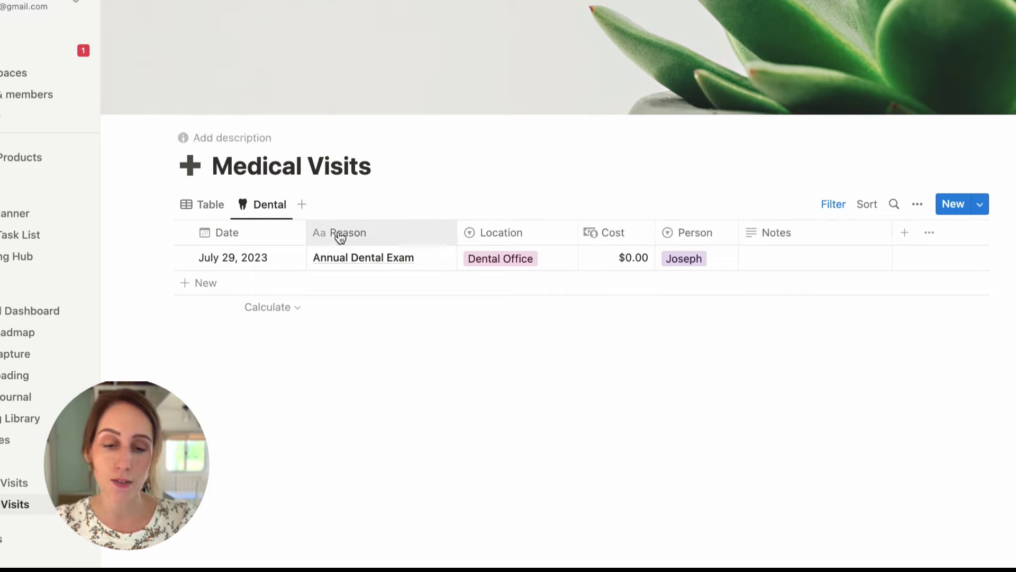
Add a third view named after the person, filtered by Person to only their visits.
left_click(302, 204)
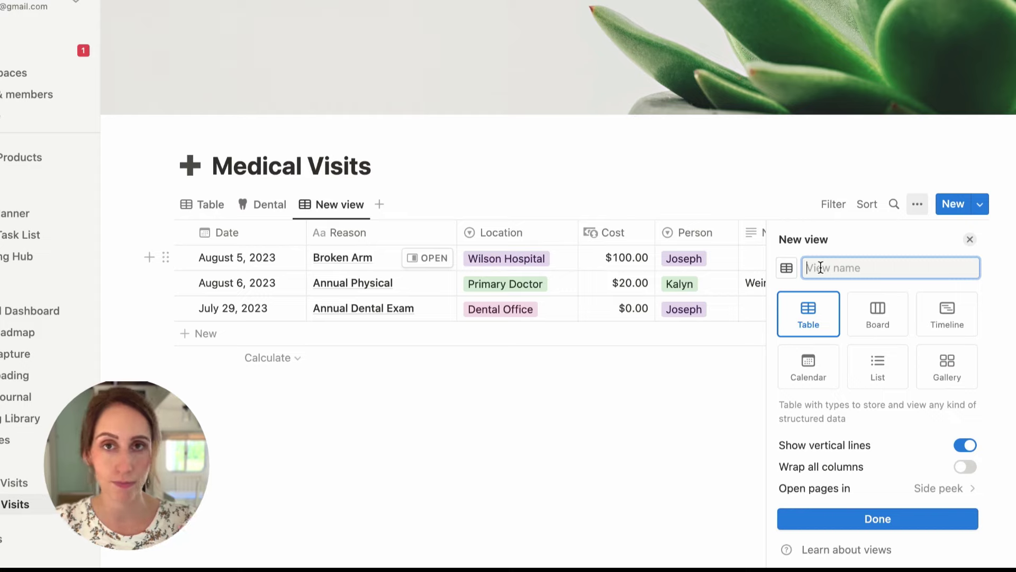
type("Kalyn")
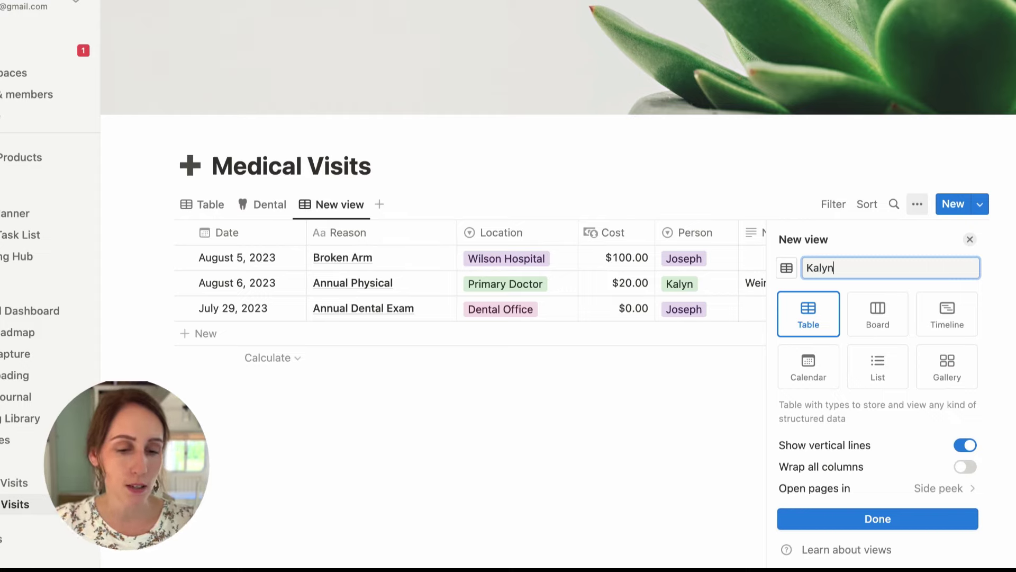
left_click(867, 520)
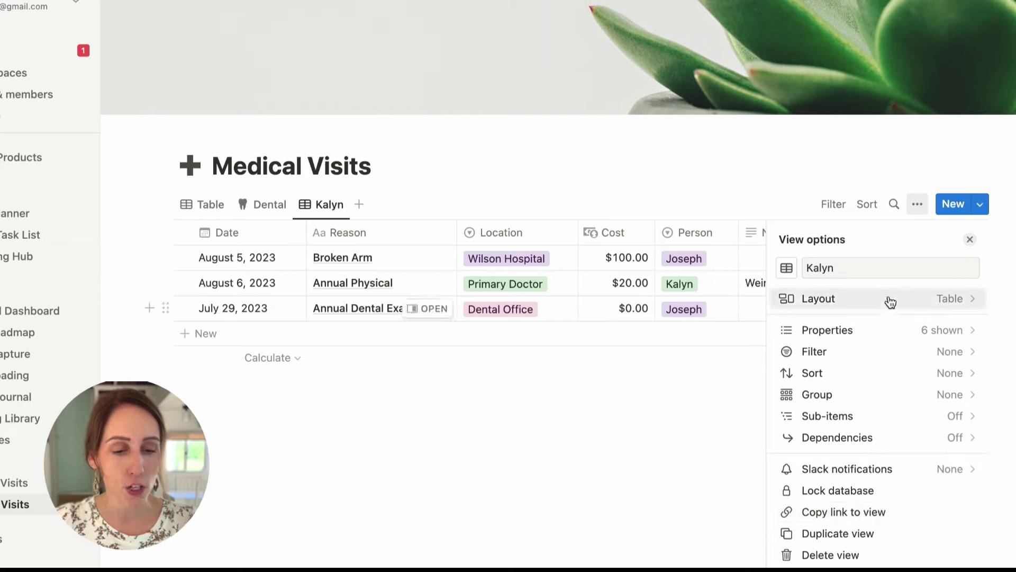
left_click(838, 205)
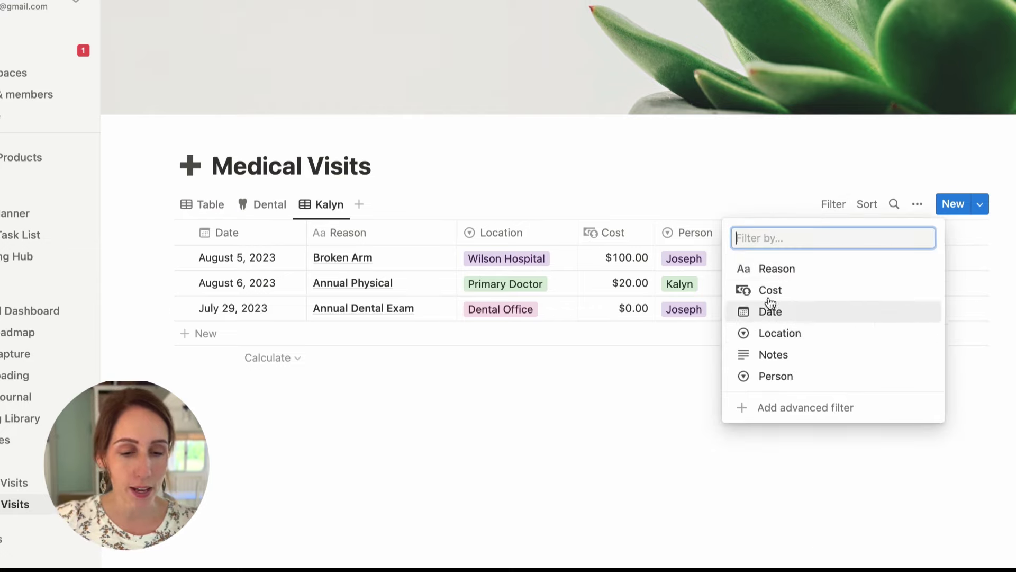
left_click(767, 377)
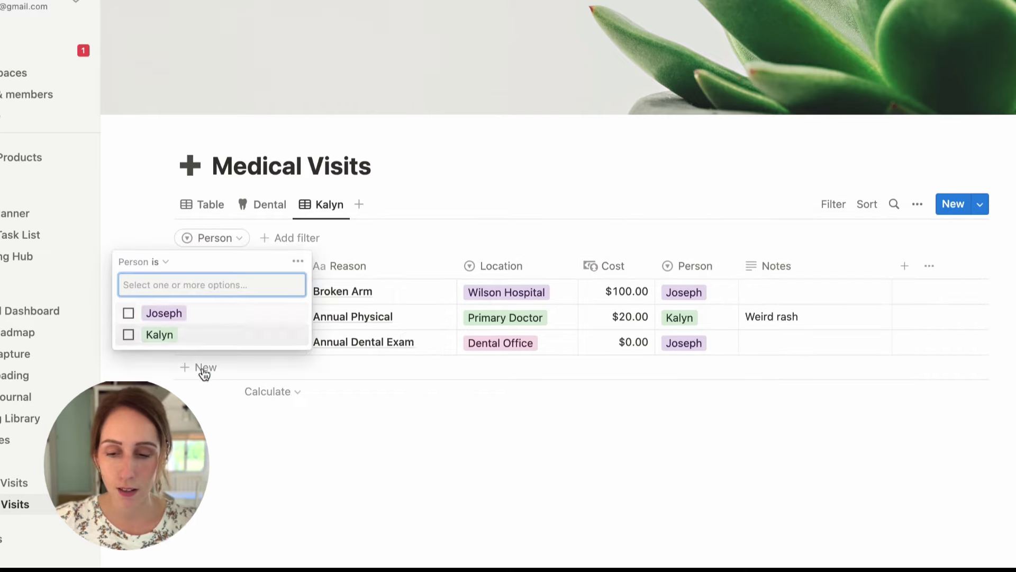
left_click(128, 335)
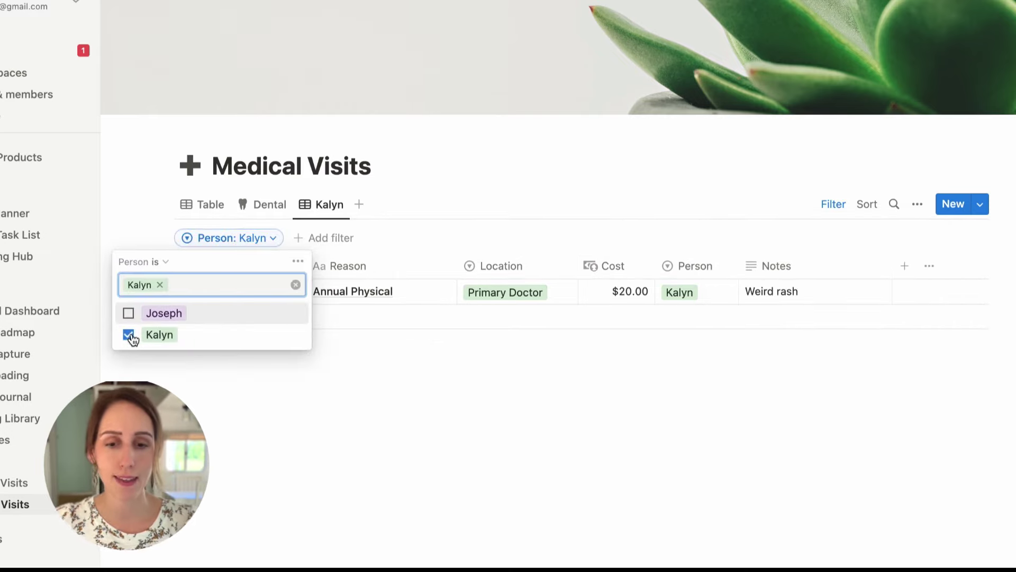
left_click(595, 408)
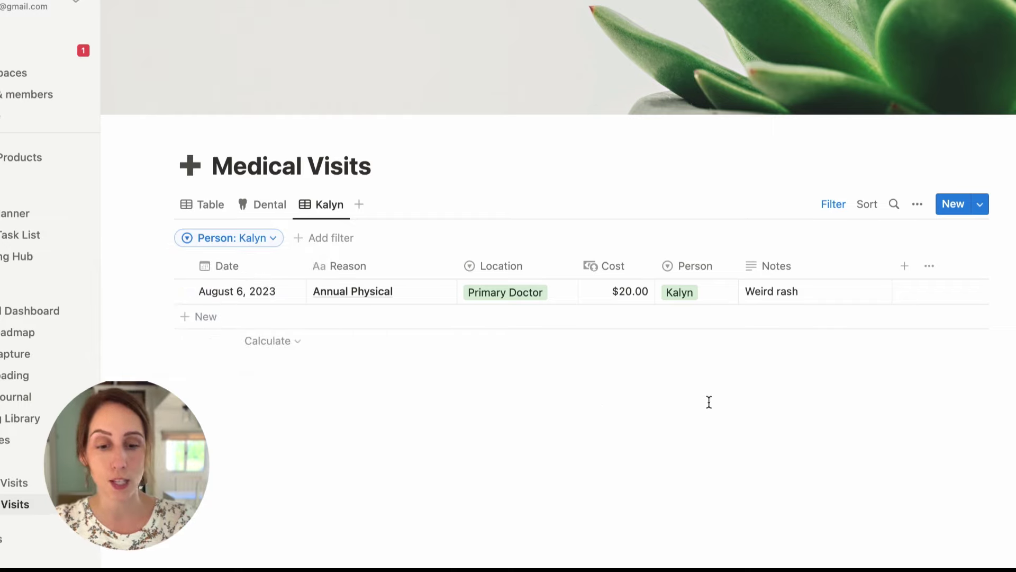
Give the new view a person-circle icon and return to the full Table view.
left_click(918, 204)
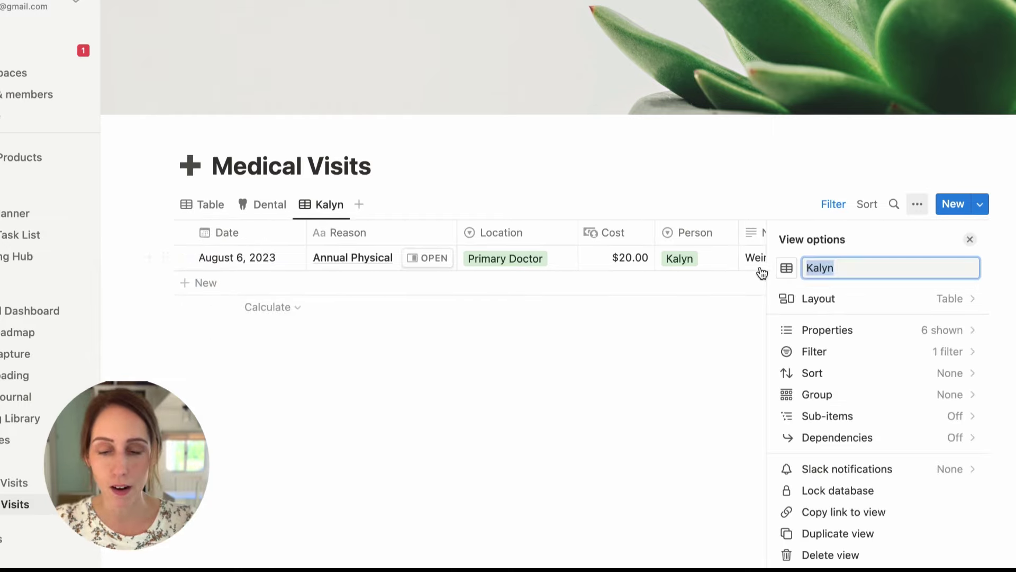
left_click(787, 268)
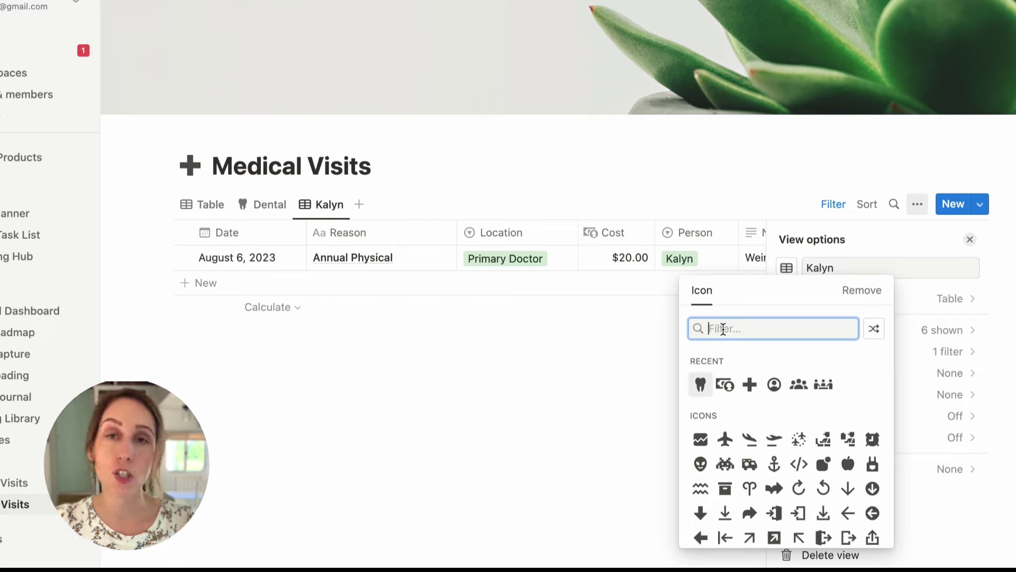
left_click(774, 385)
key("Escape")
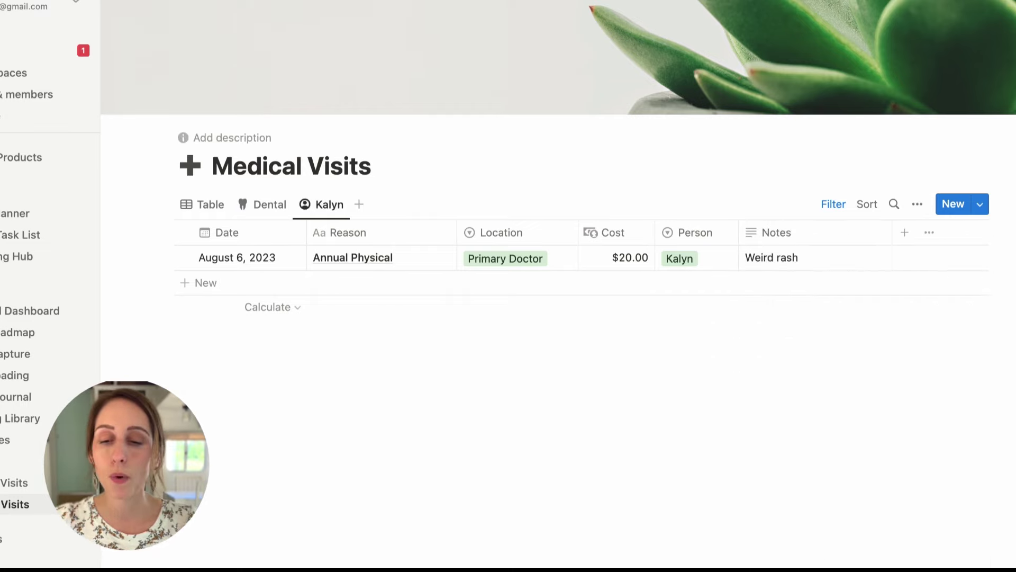
left_click(211, 212)
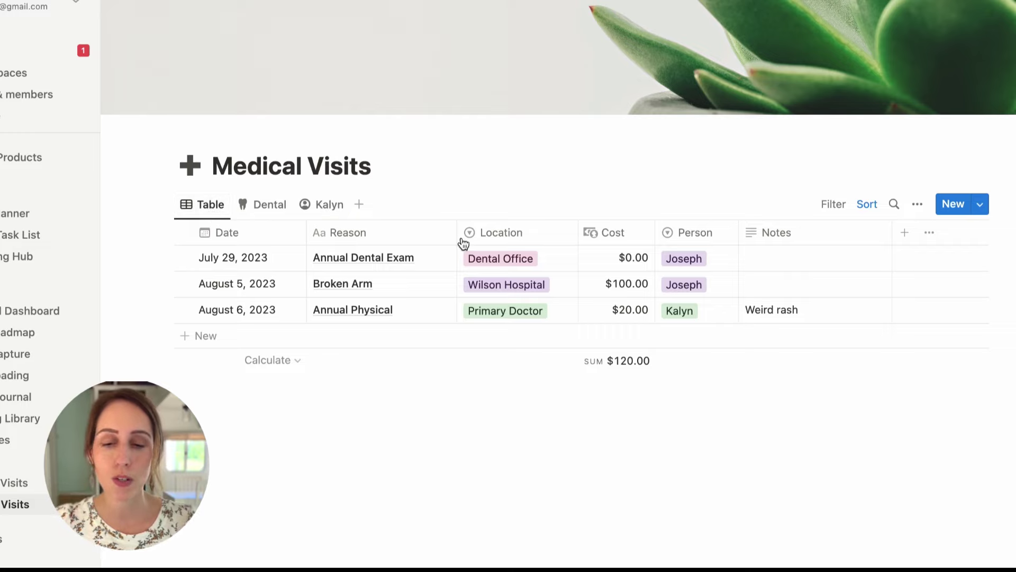
Rename the original Table view to 'All' and give it a people icon.
left_click(195, 204)
left_click(217, 235)
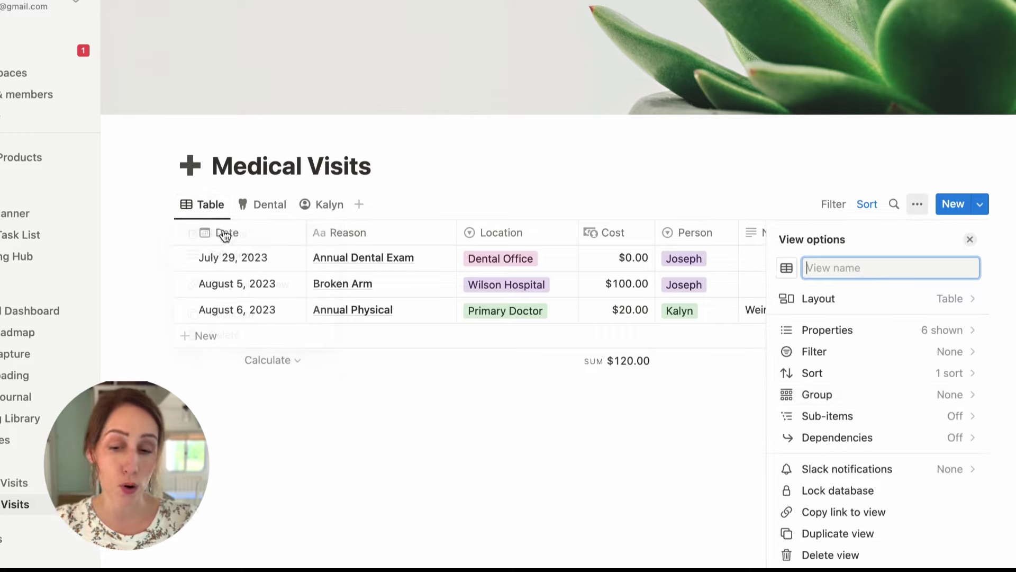
type("All")
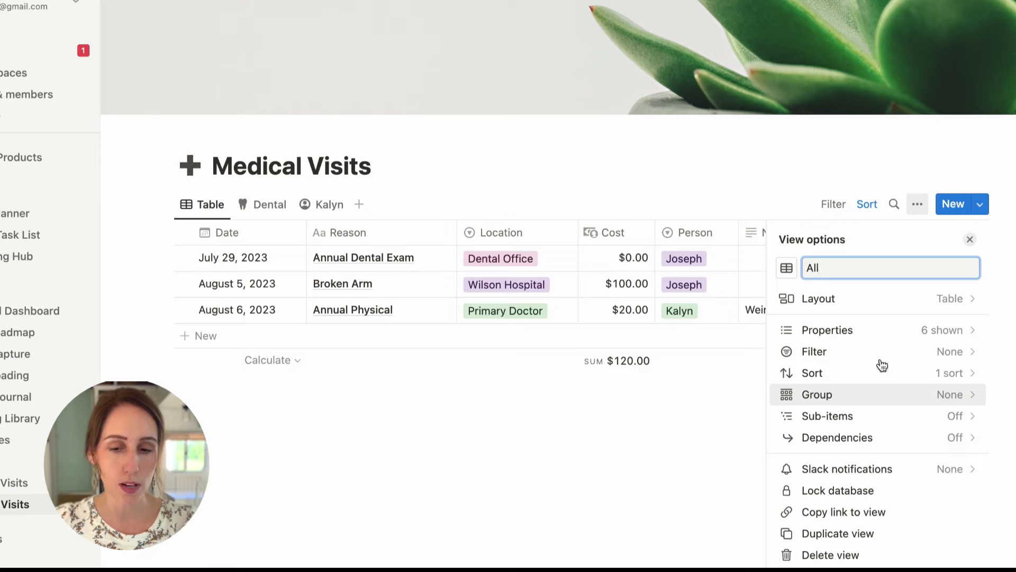
left_click(788, 268)
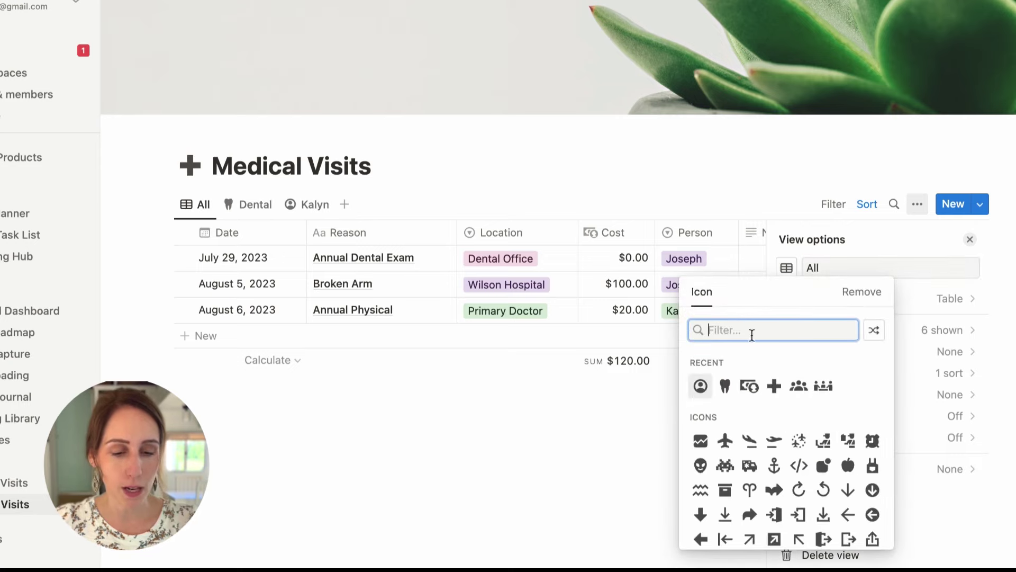
left_click(799, 386)
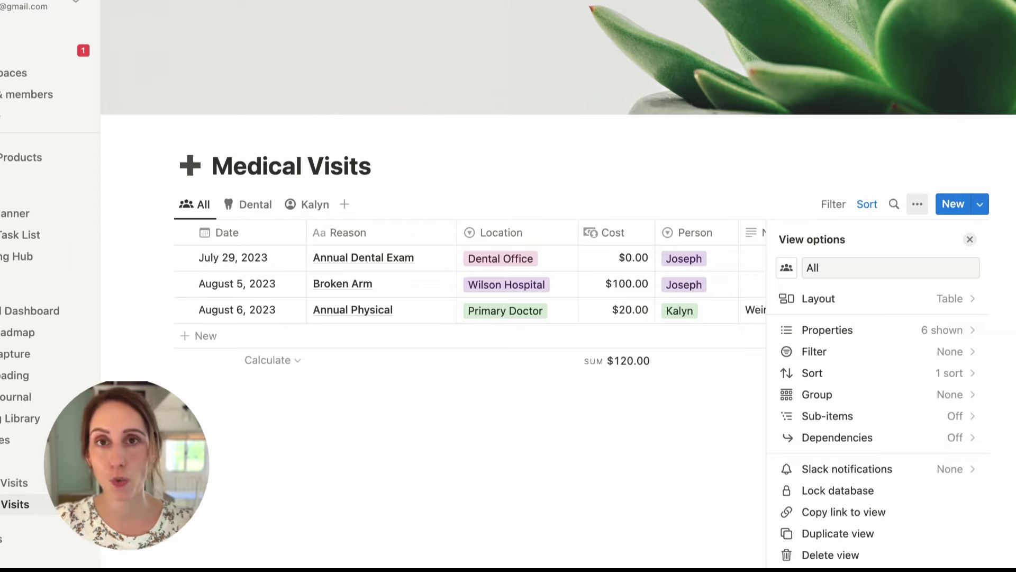
left_click(970, 239)
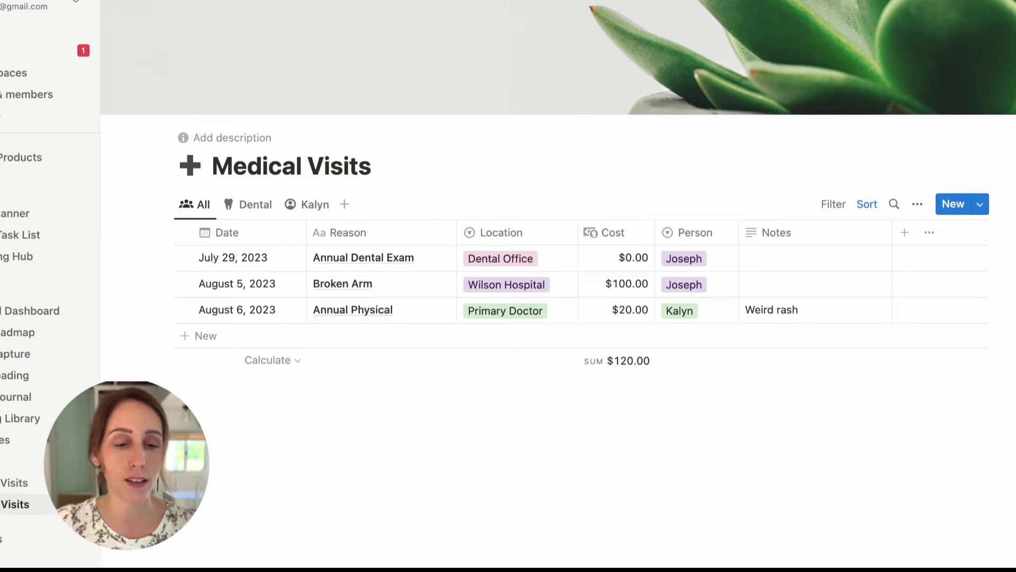
Create a new Medical Visits template titled 'Dental Visit' with a blue tooth icon.
left_click(986, 210)
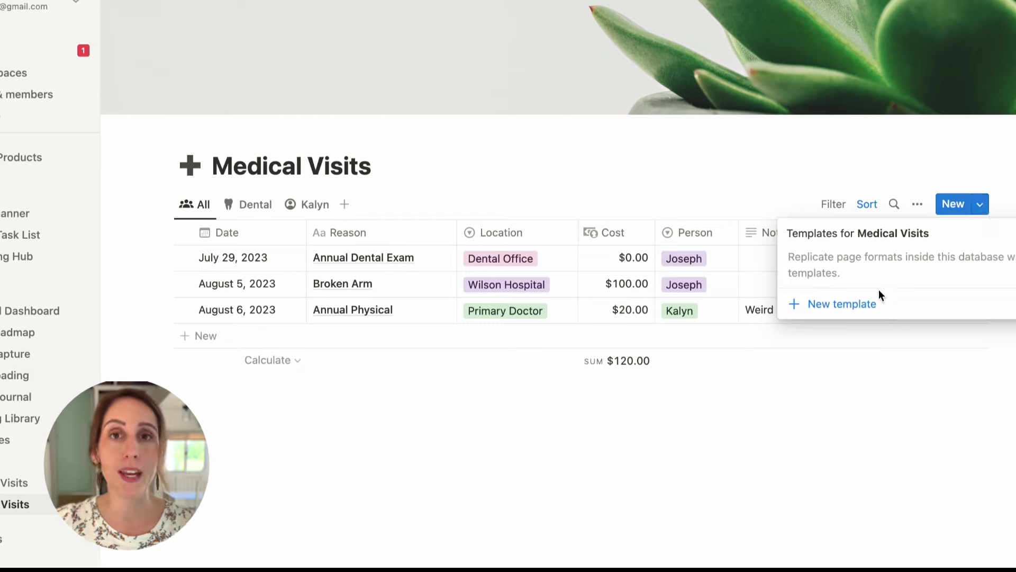
left_click(859, 307)
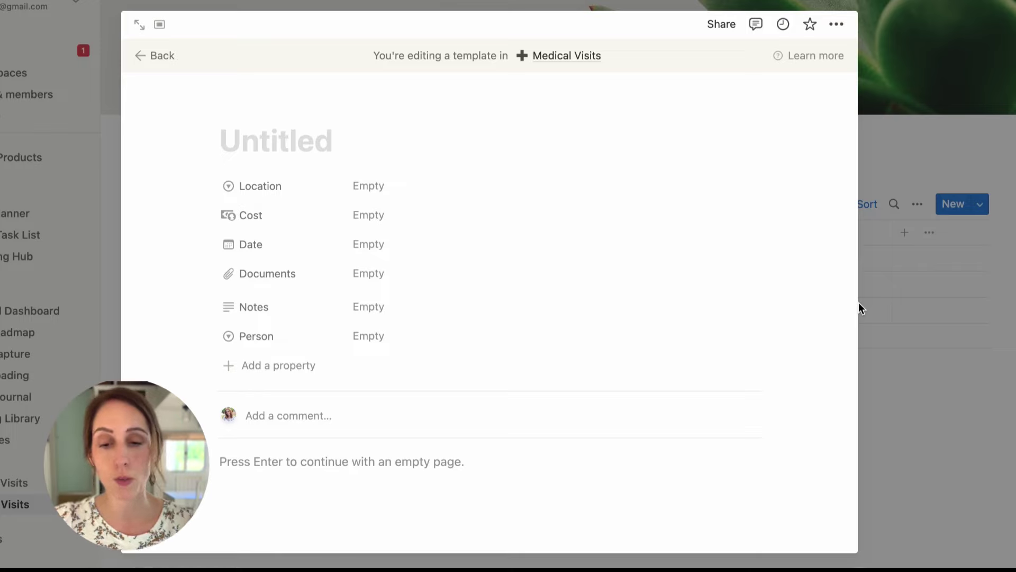
type("Dental Visit")
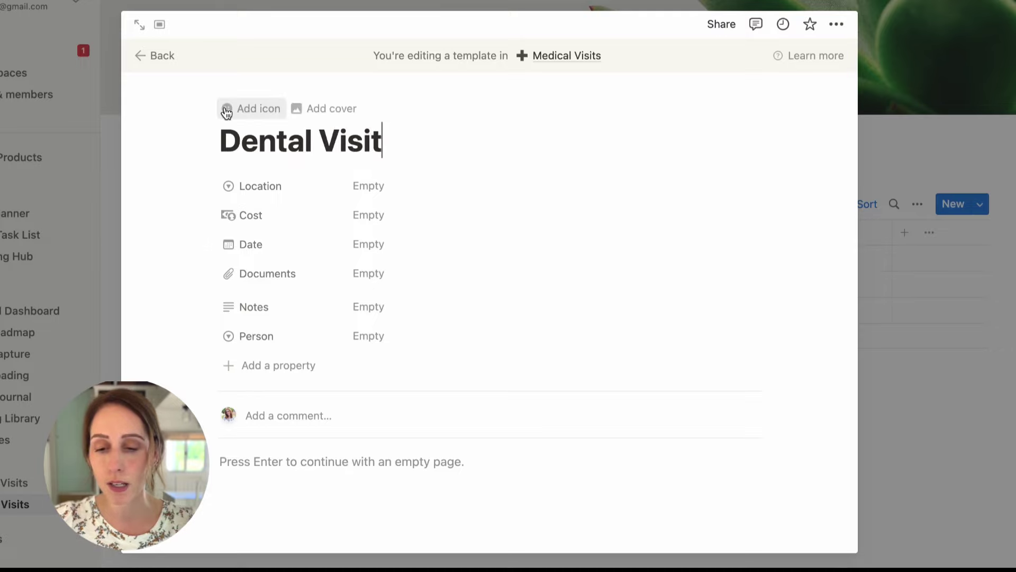
left_click(229, 108)
left_click(163, 225)
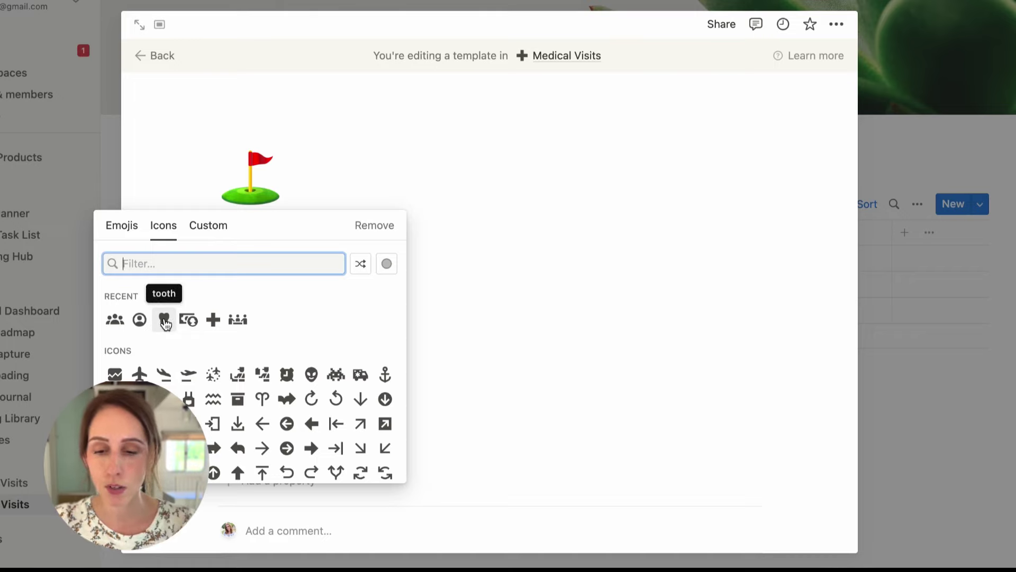
left_click(164, 320)
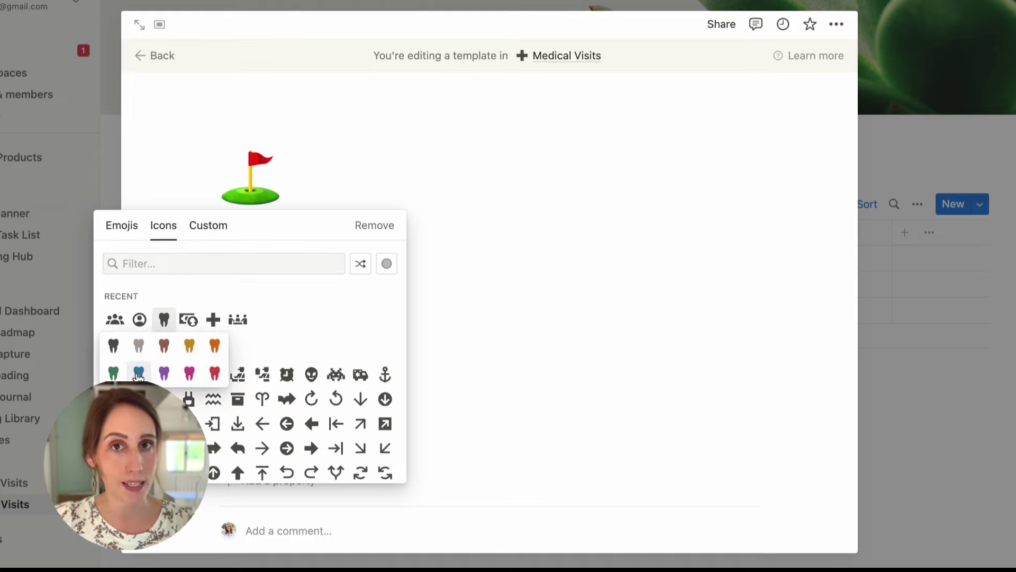
left_click(139, 374)
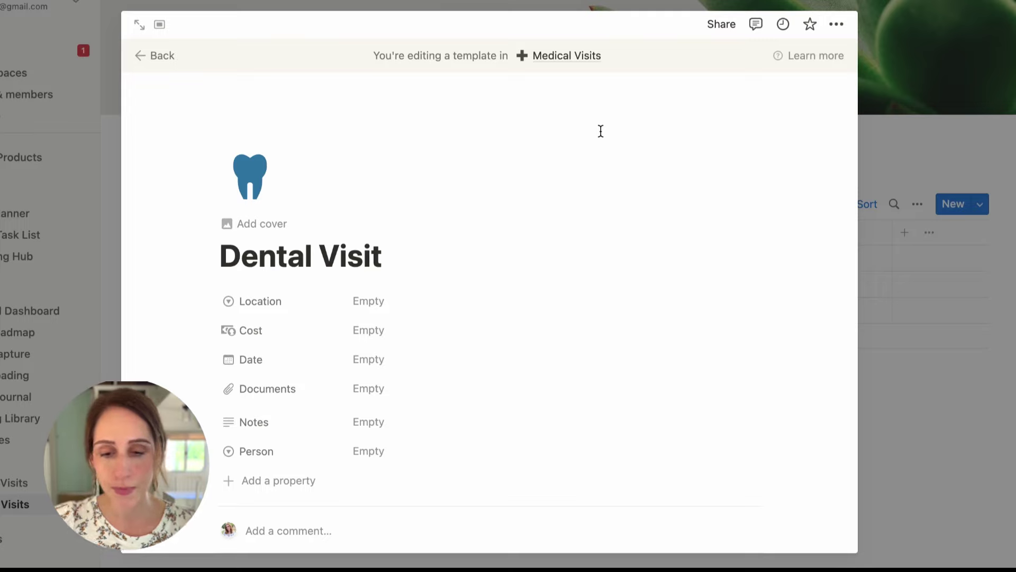
Preset the template's Location to Dental Office and move Date and Person to the top.
scroll(601, 131, "down", 3)
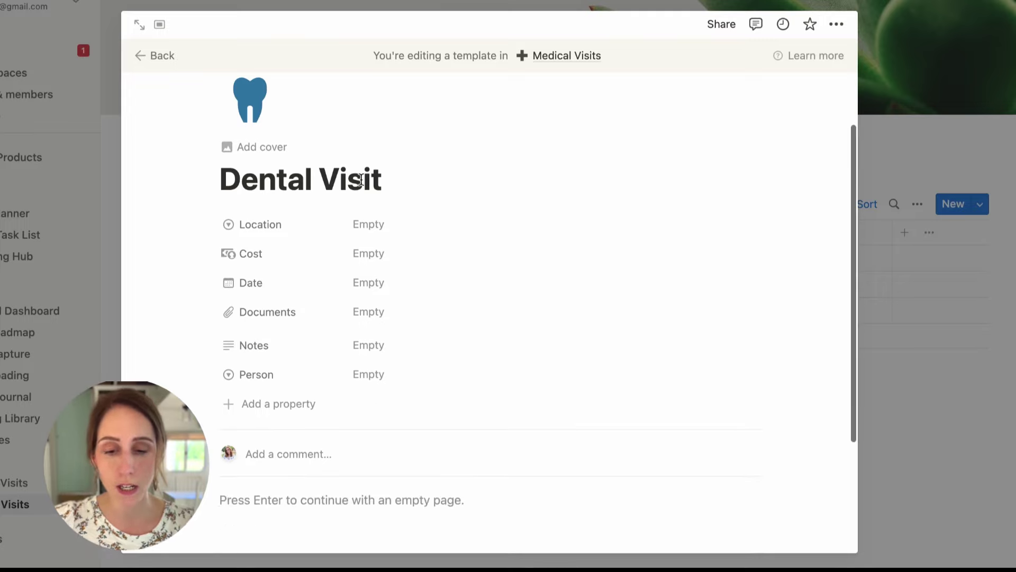
left_click(375, 224)
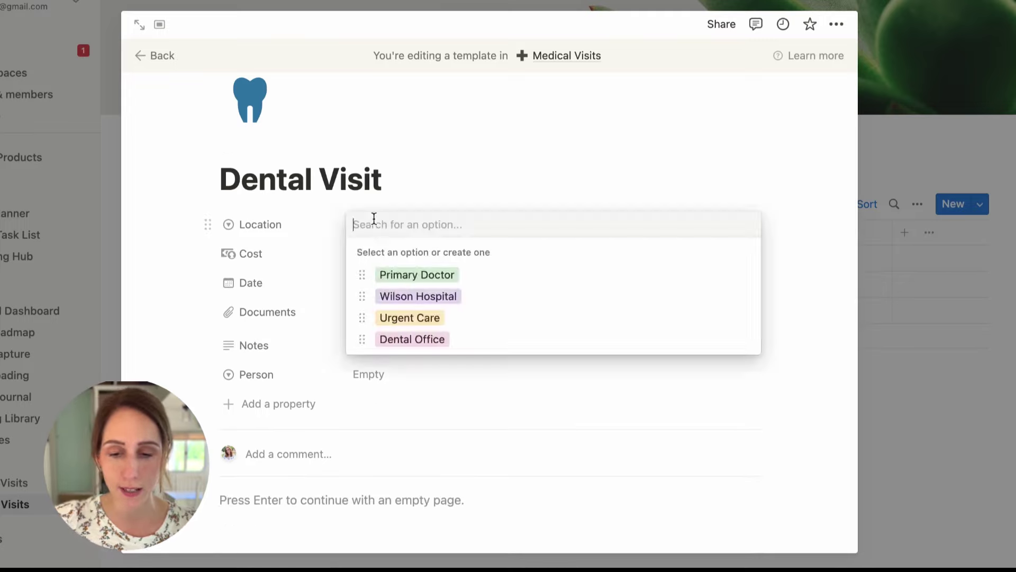
left_click(392, 339)
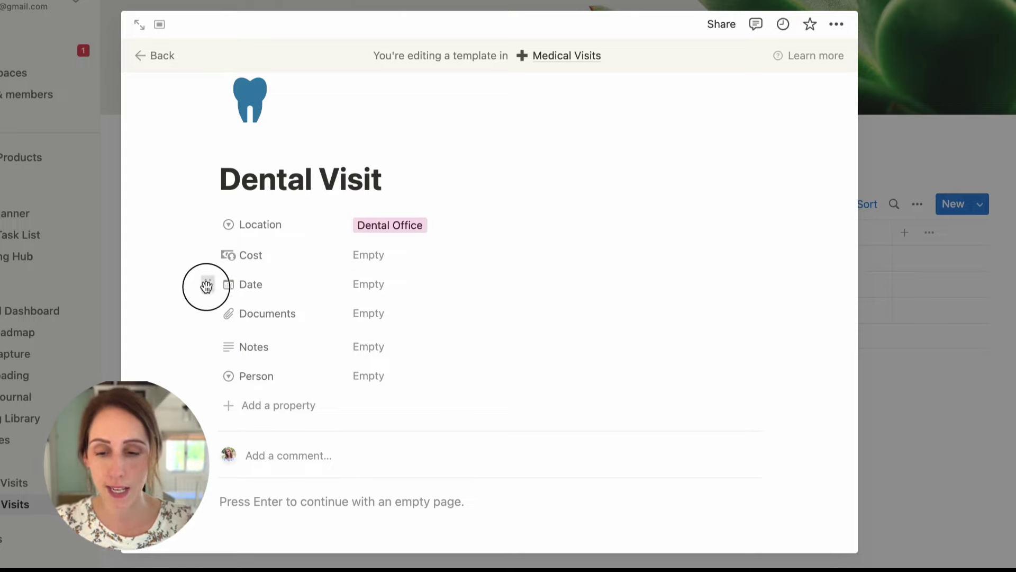
left_click_drag(208, 284, 207, 227)
left_click_drag(208, 369, 204, 256)
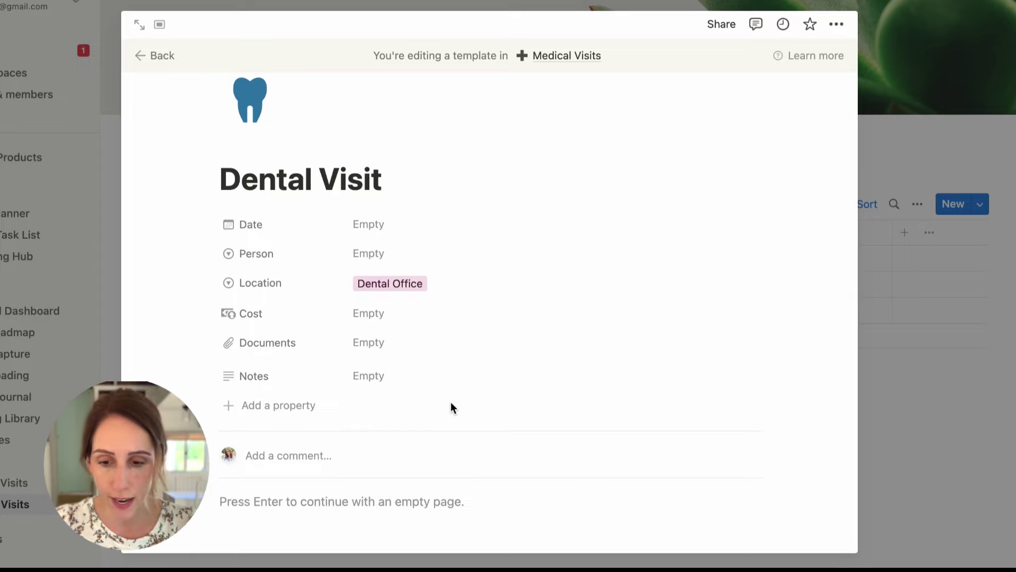
Apply the Dental Visit template to the Annual Dental Exam entry, discarding a blank new entry.
left_click(162, 57)
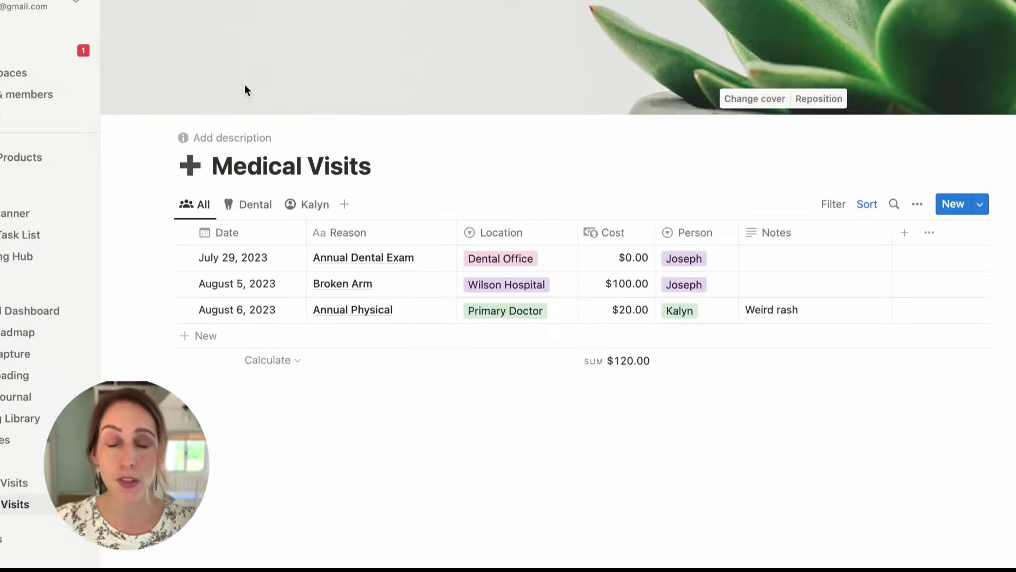
left_click(960, 212)
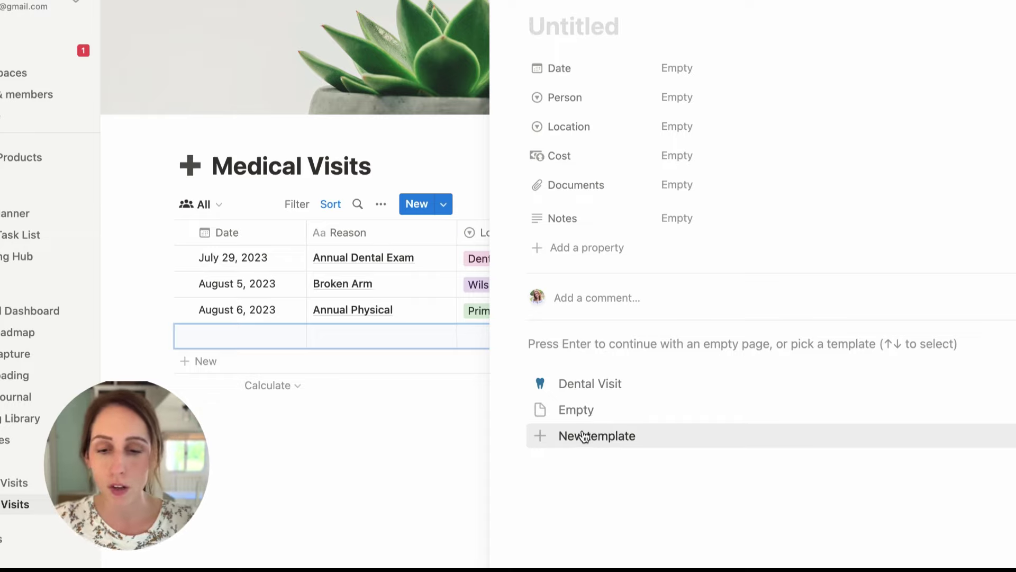
key("Escape")
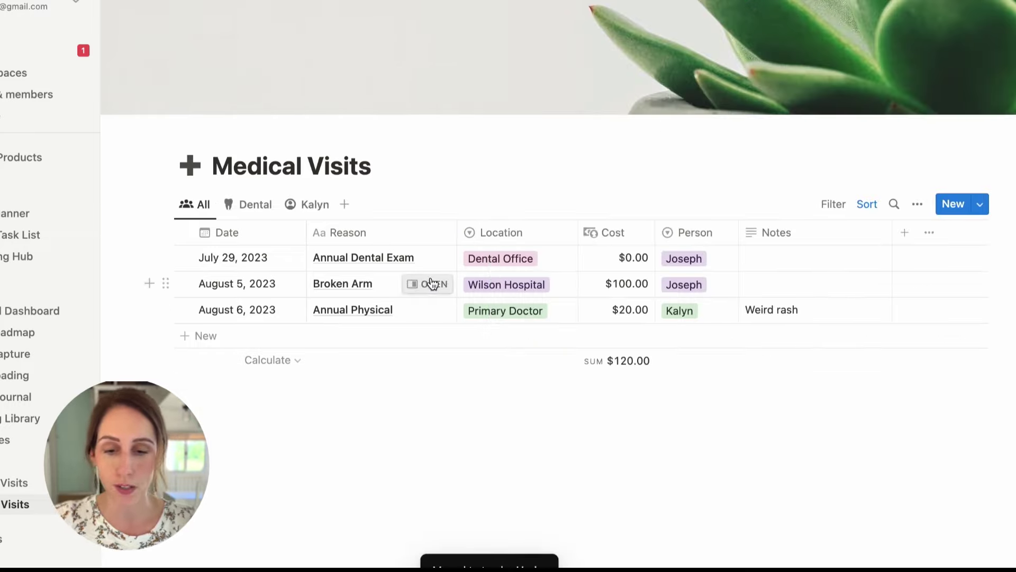
left_click(435, 258)
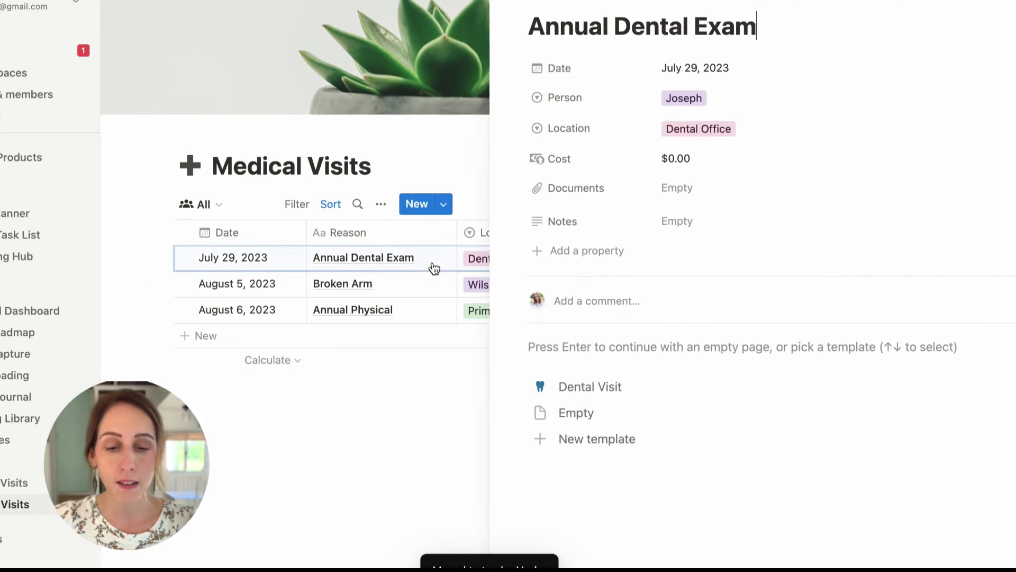
left_click(588, 389)
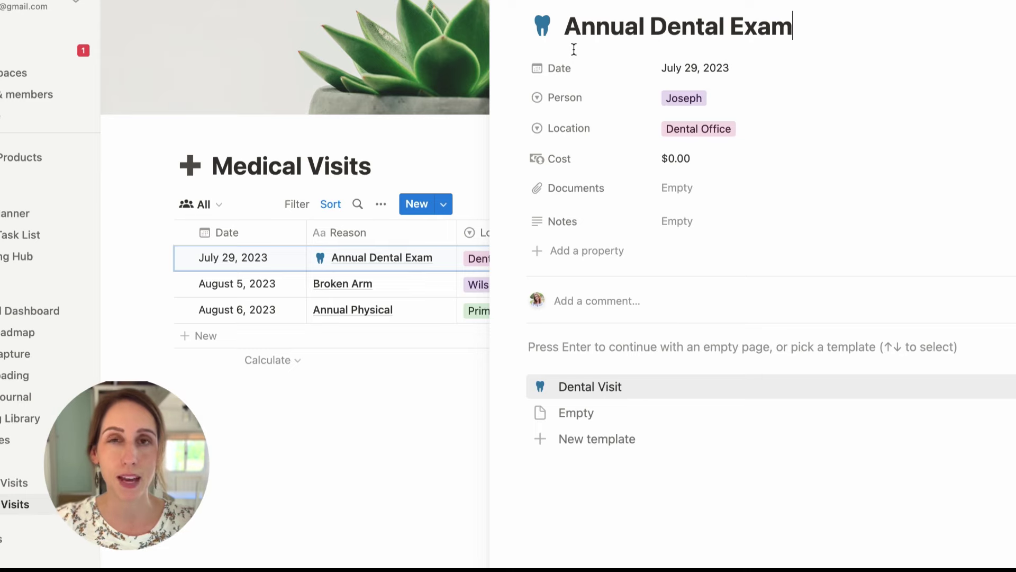
key("Escape")
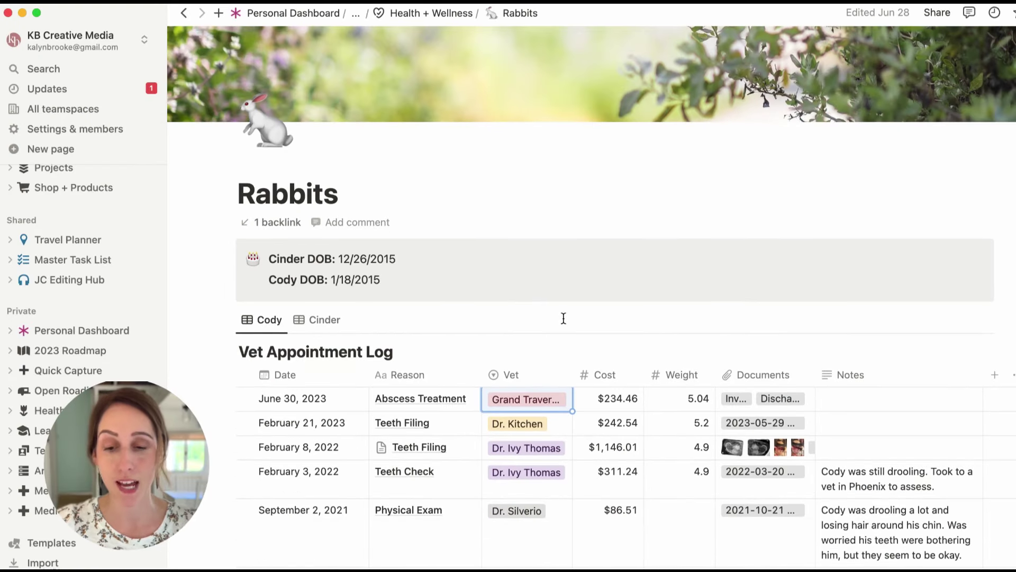
scroll(563, 318, "down", 5)
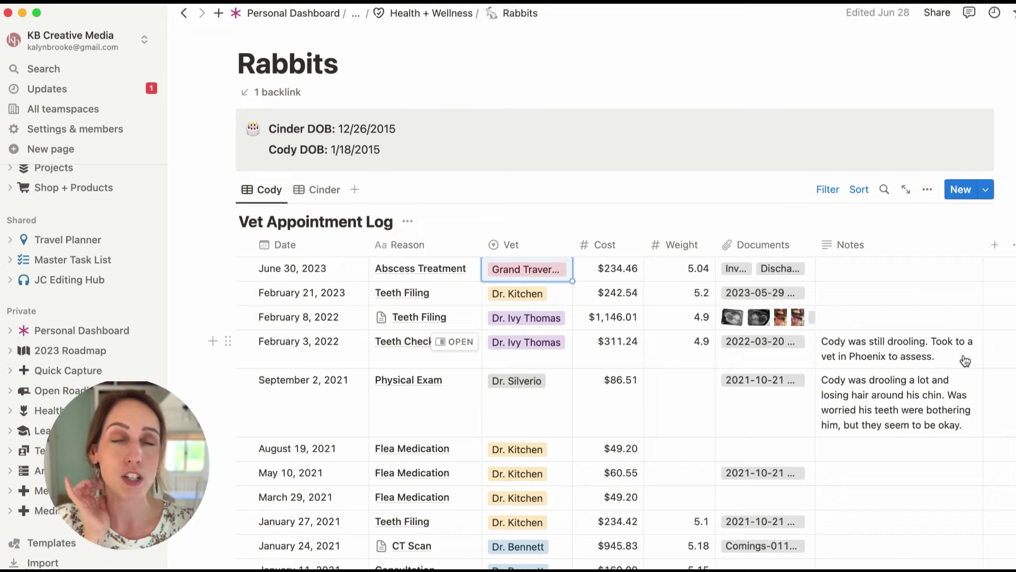
scroll(572, 313, "up", 3)
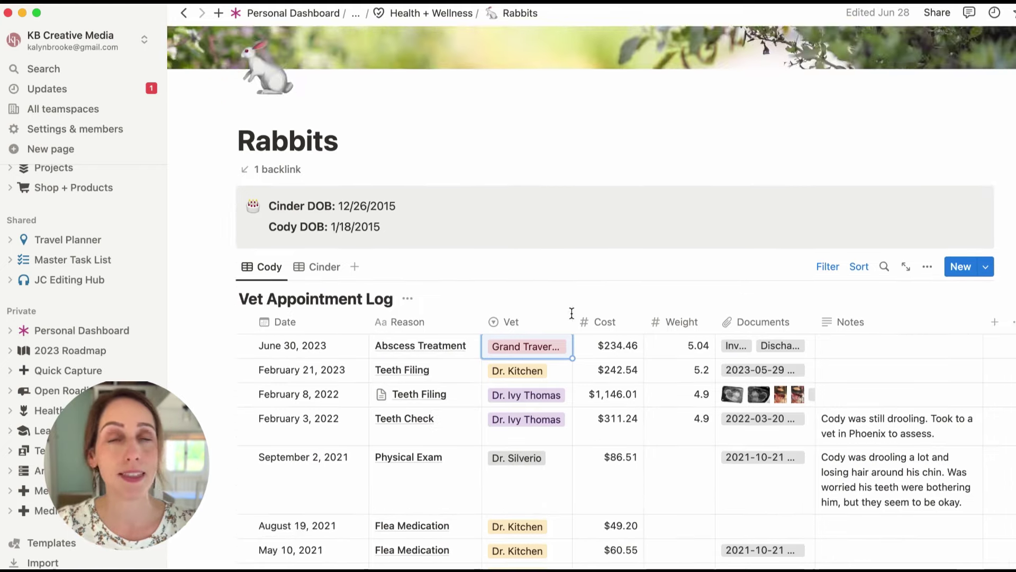
scroll(572, 313, "down", 3)
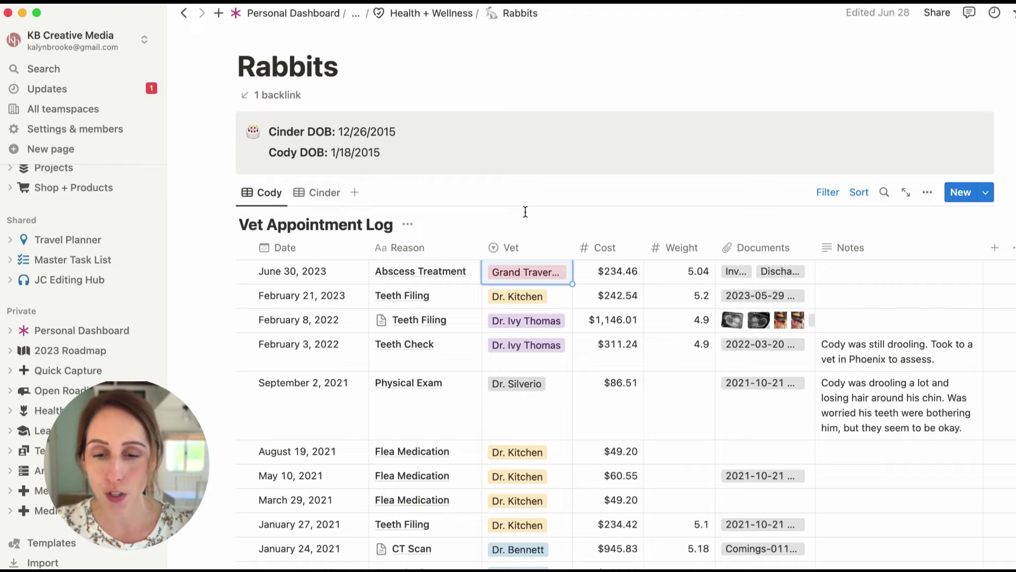
Go from Personal Dashboard through Home Management to the Vehicles page and browse its log.
left_click(294, 13)
left_click(316, 316)
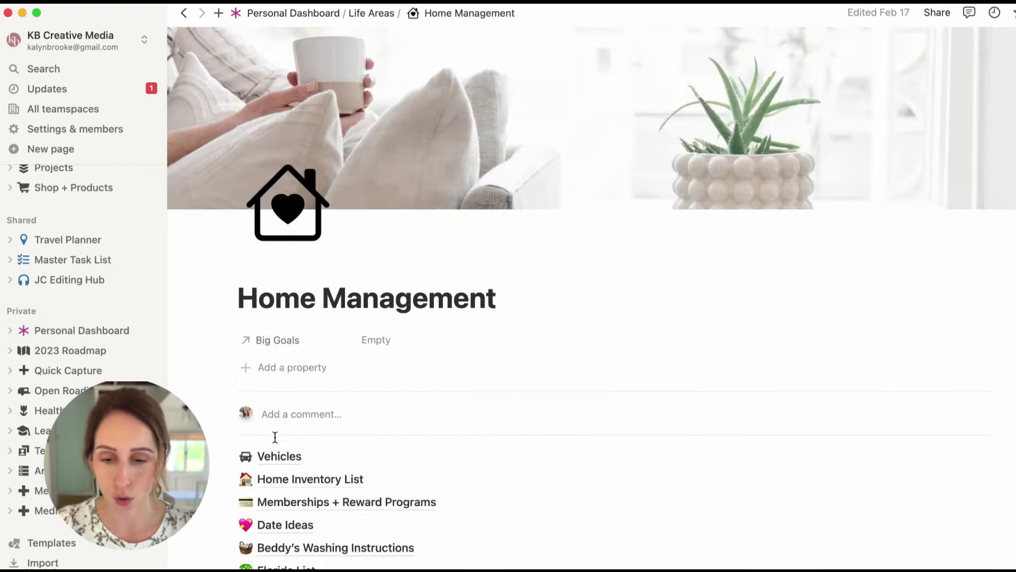
left_click(270, 454)
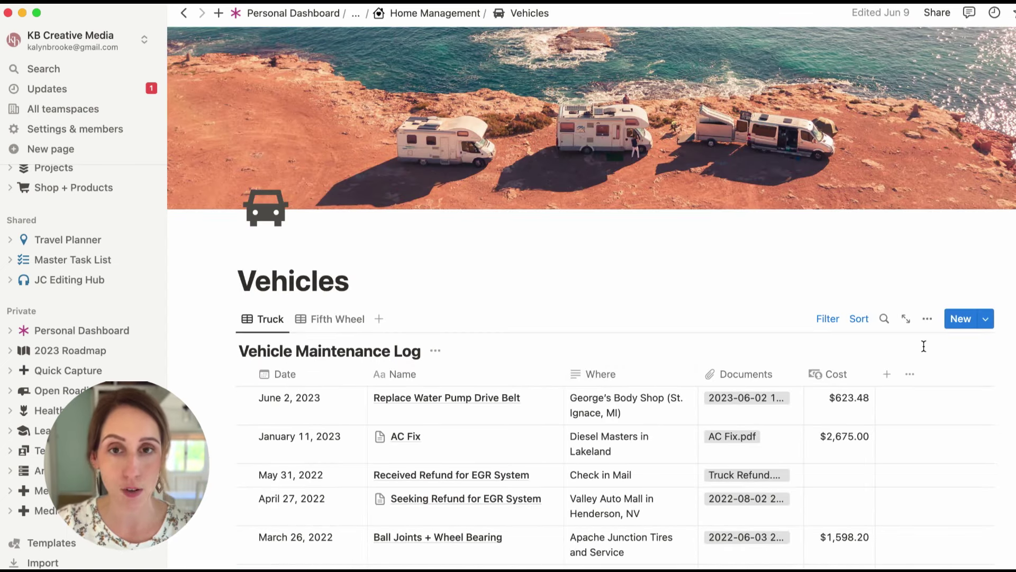
scroll(591, 296, "down", 5)
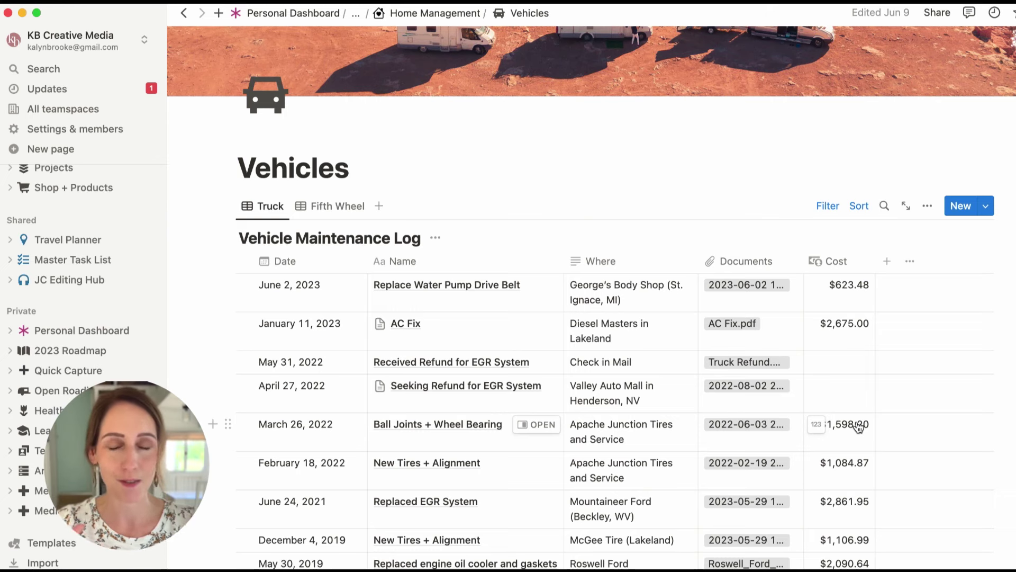
scroll(858, 427, "up", 3)
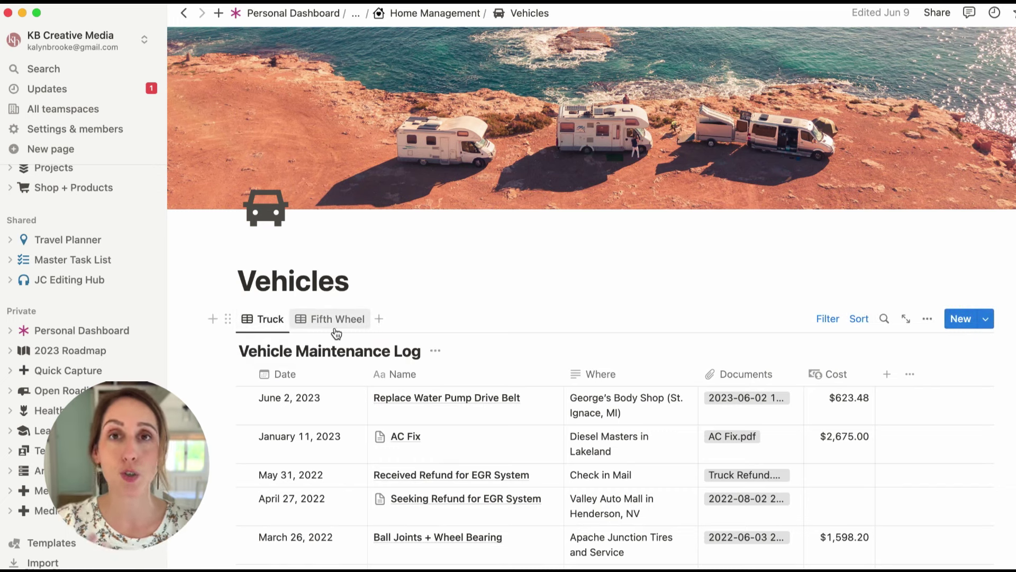
scroll(318, 312, "down", 1)
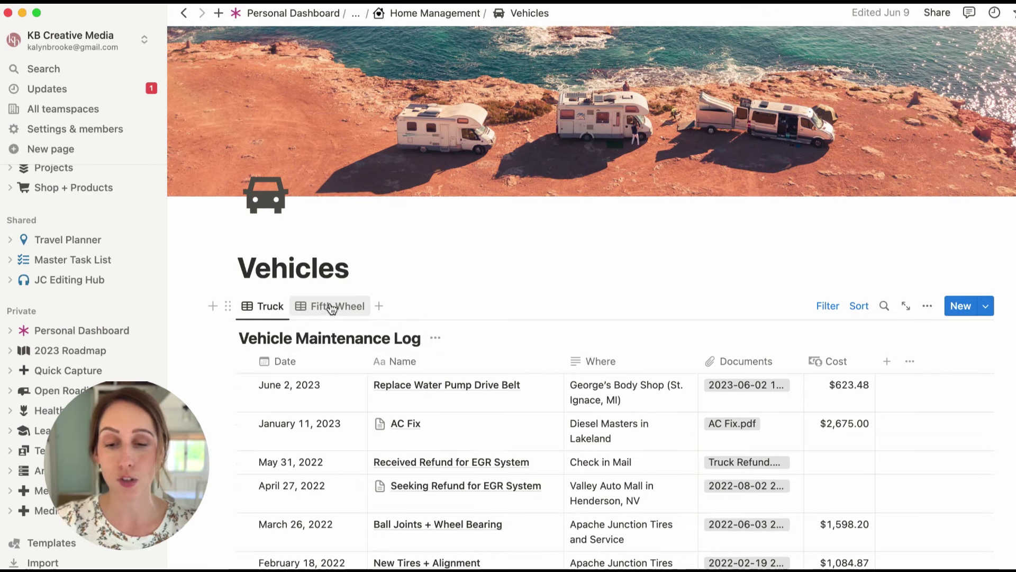
View the Fifth Wheel maintenance entries, then return to the Truck view.
left_click(332, 307)
scroll(475, 318, "down", 2)
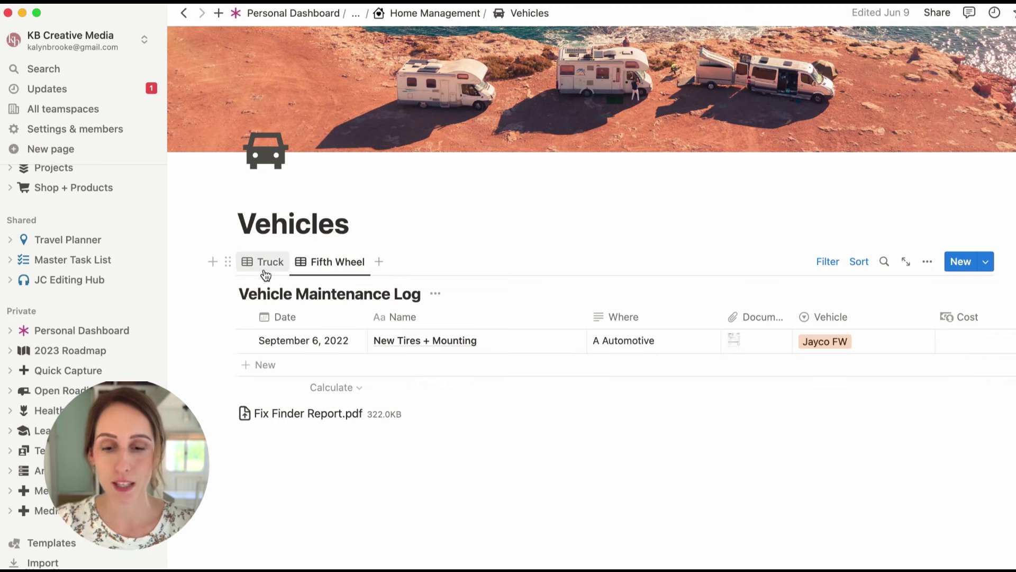
left_click(265, 273)
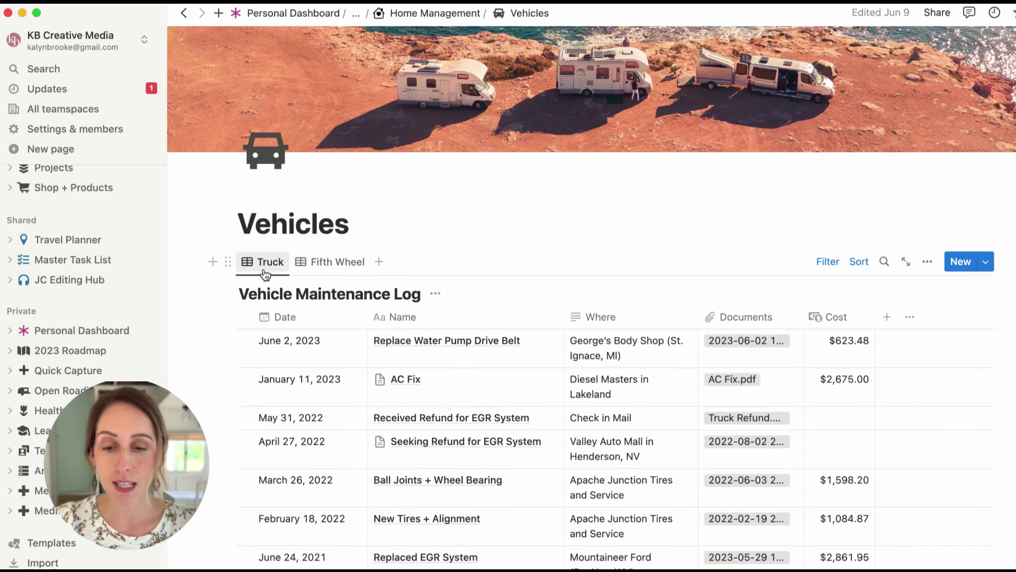